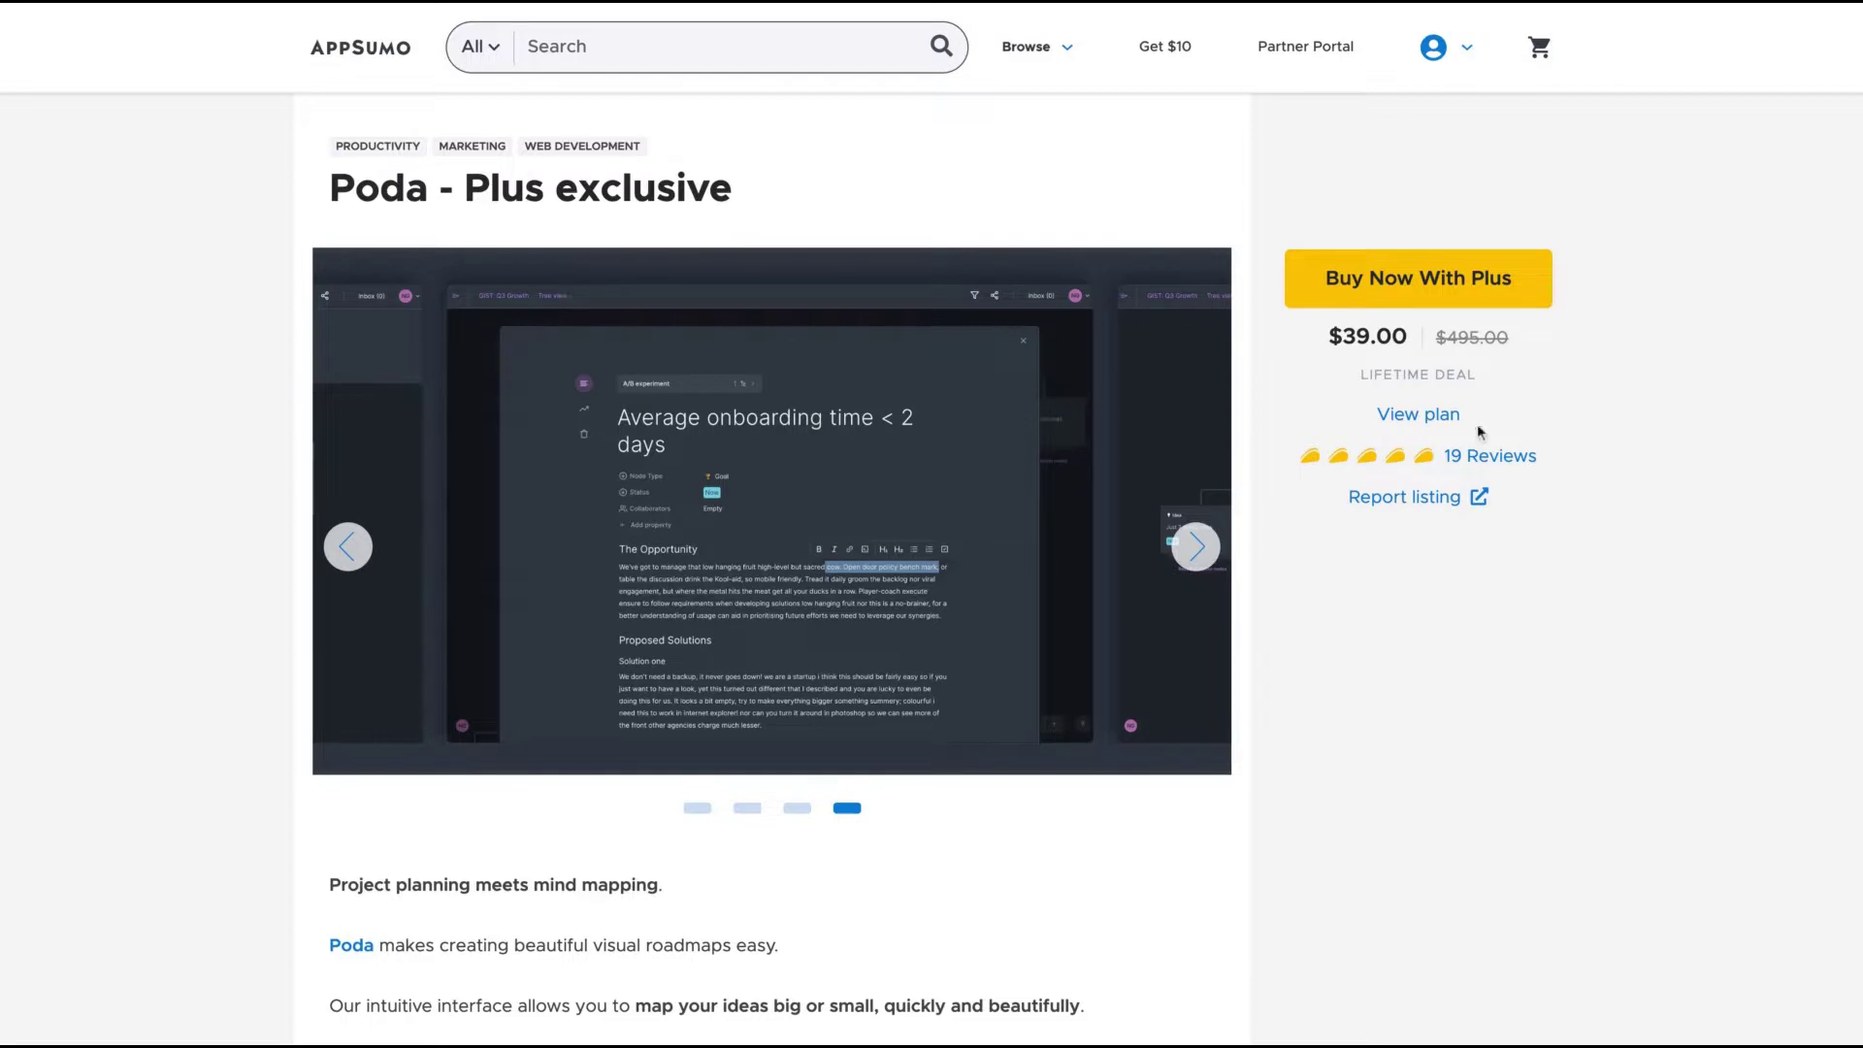
- Select the $39.00 lifetime deal price on the Poda - Plus exclusive listing
double_click(1315, 348)
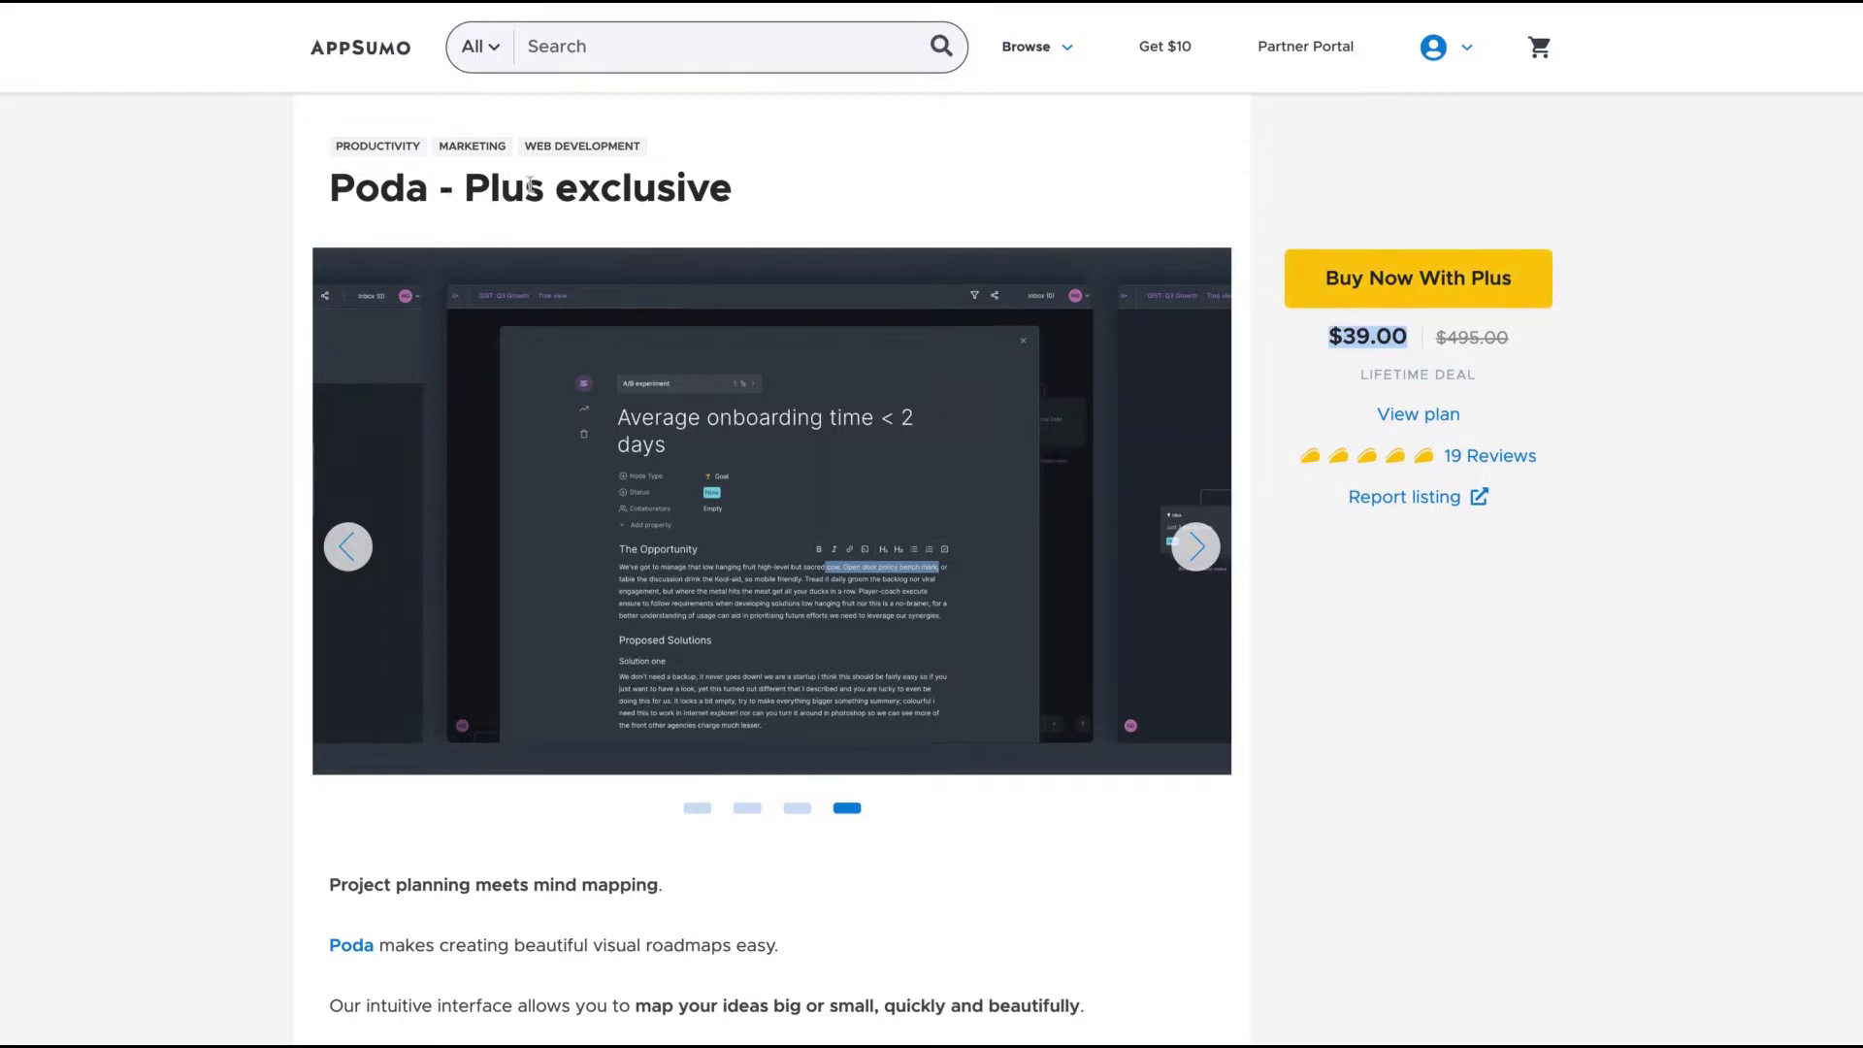
left_click(1330, 340)
double_click(1324, 347)
- Highlight the Plus Exclusive Plan deal terms, the unlimited users-to-nodes features and the Stacking info line
scroll(553, 454, "down", 20)
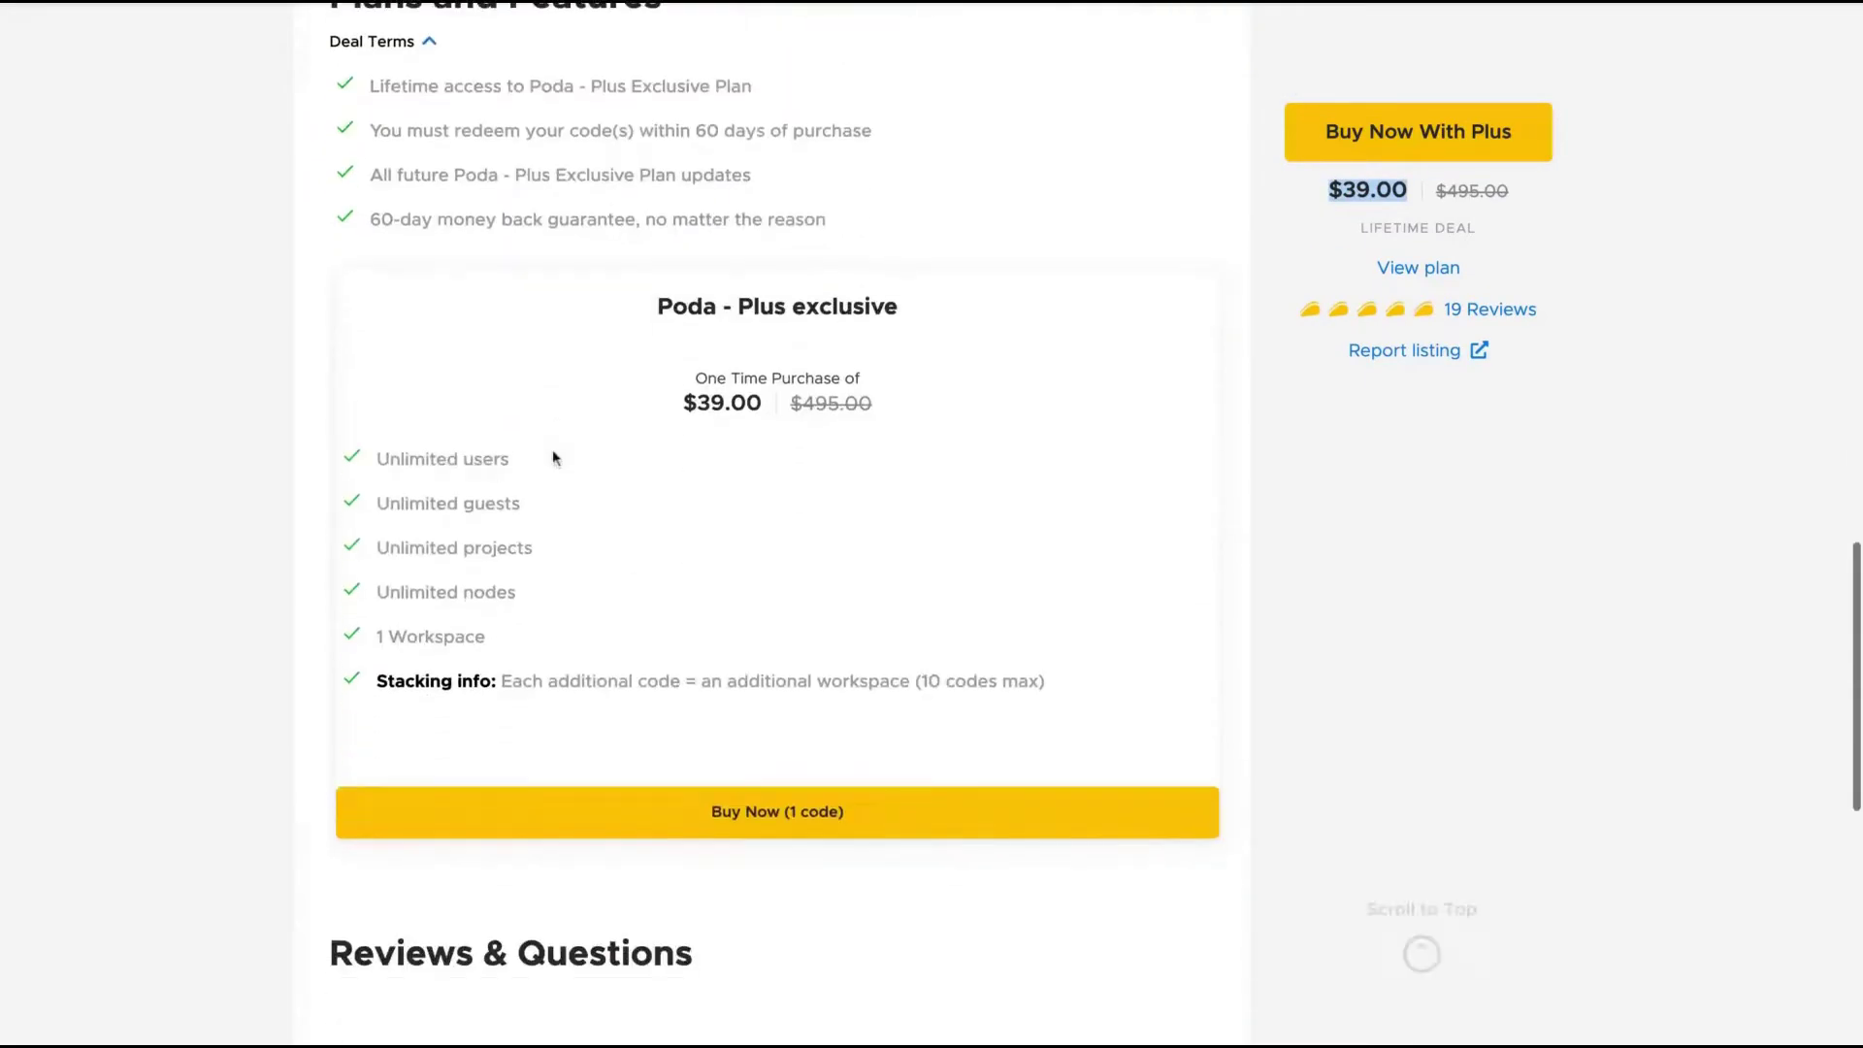
scroll(553, 456, "up", 1)
scroll(553, 457, "up", 1)
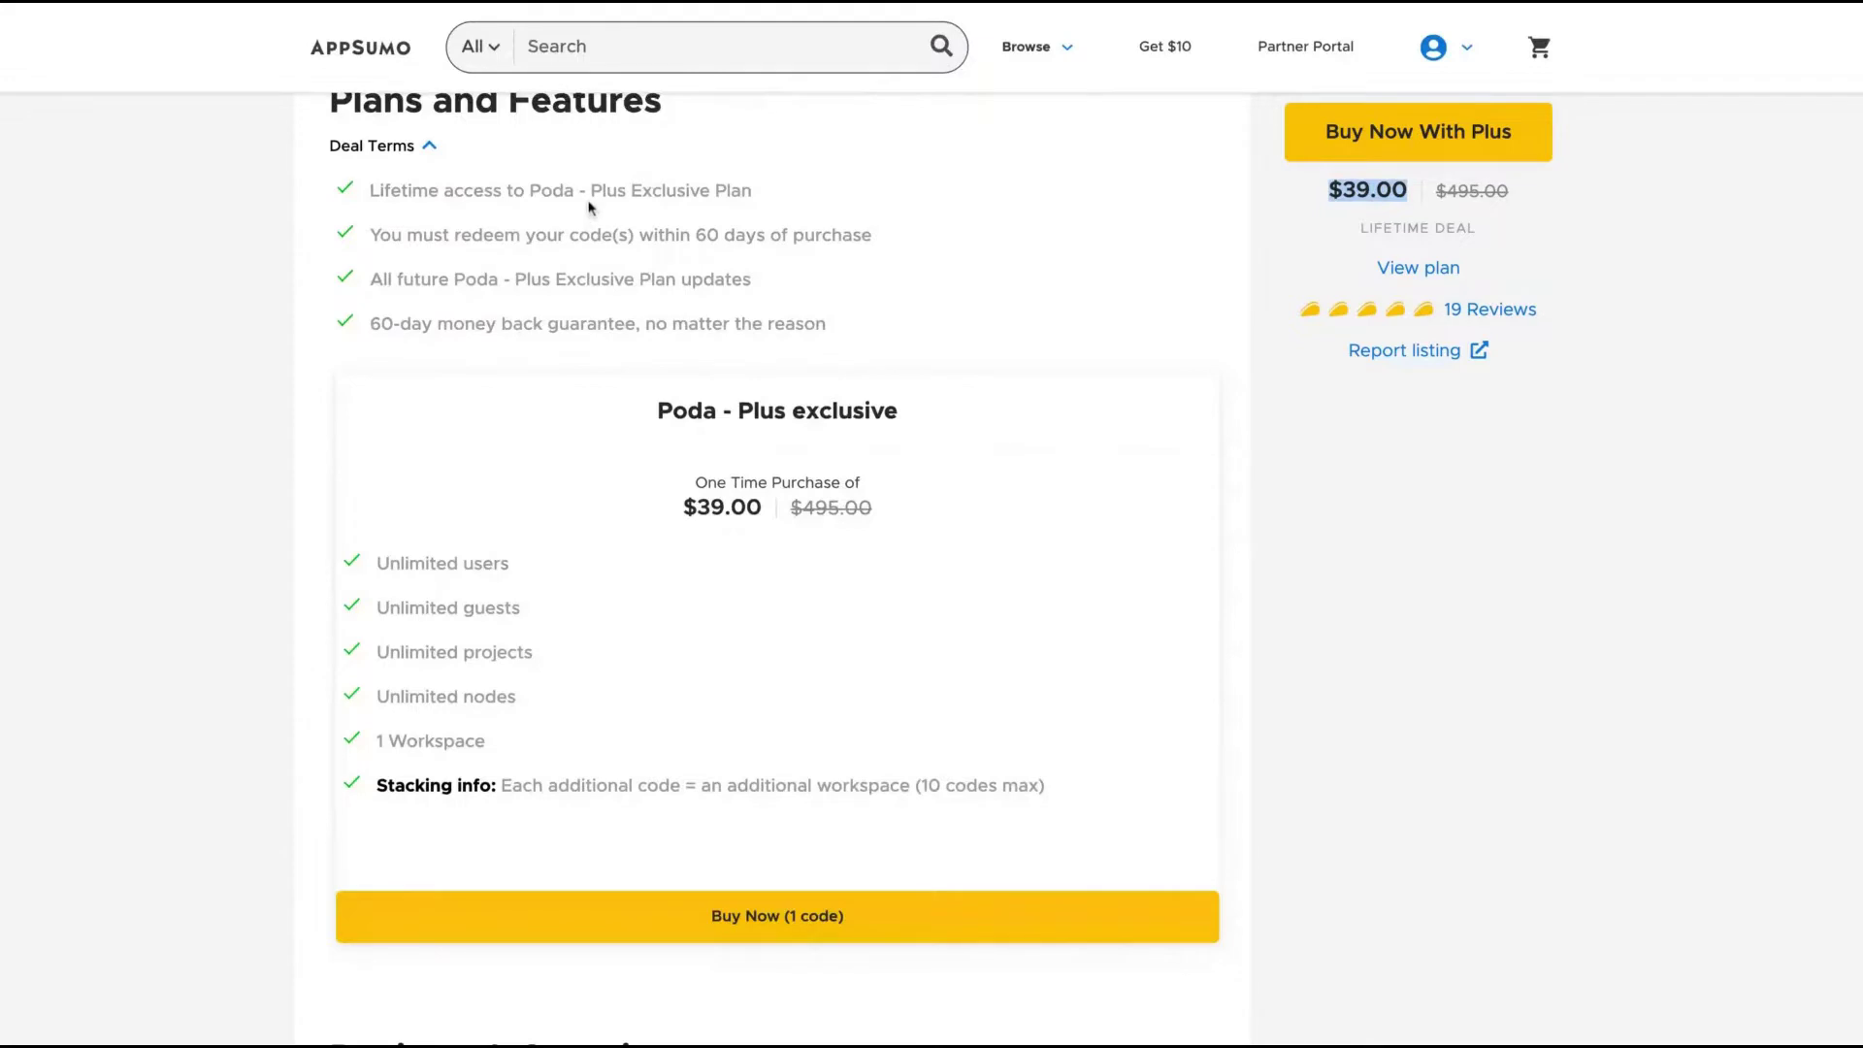
left_click_drag(591, 192, 753, 192)
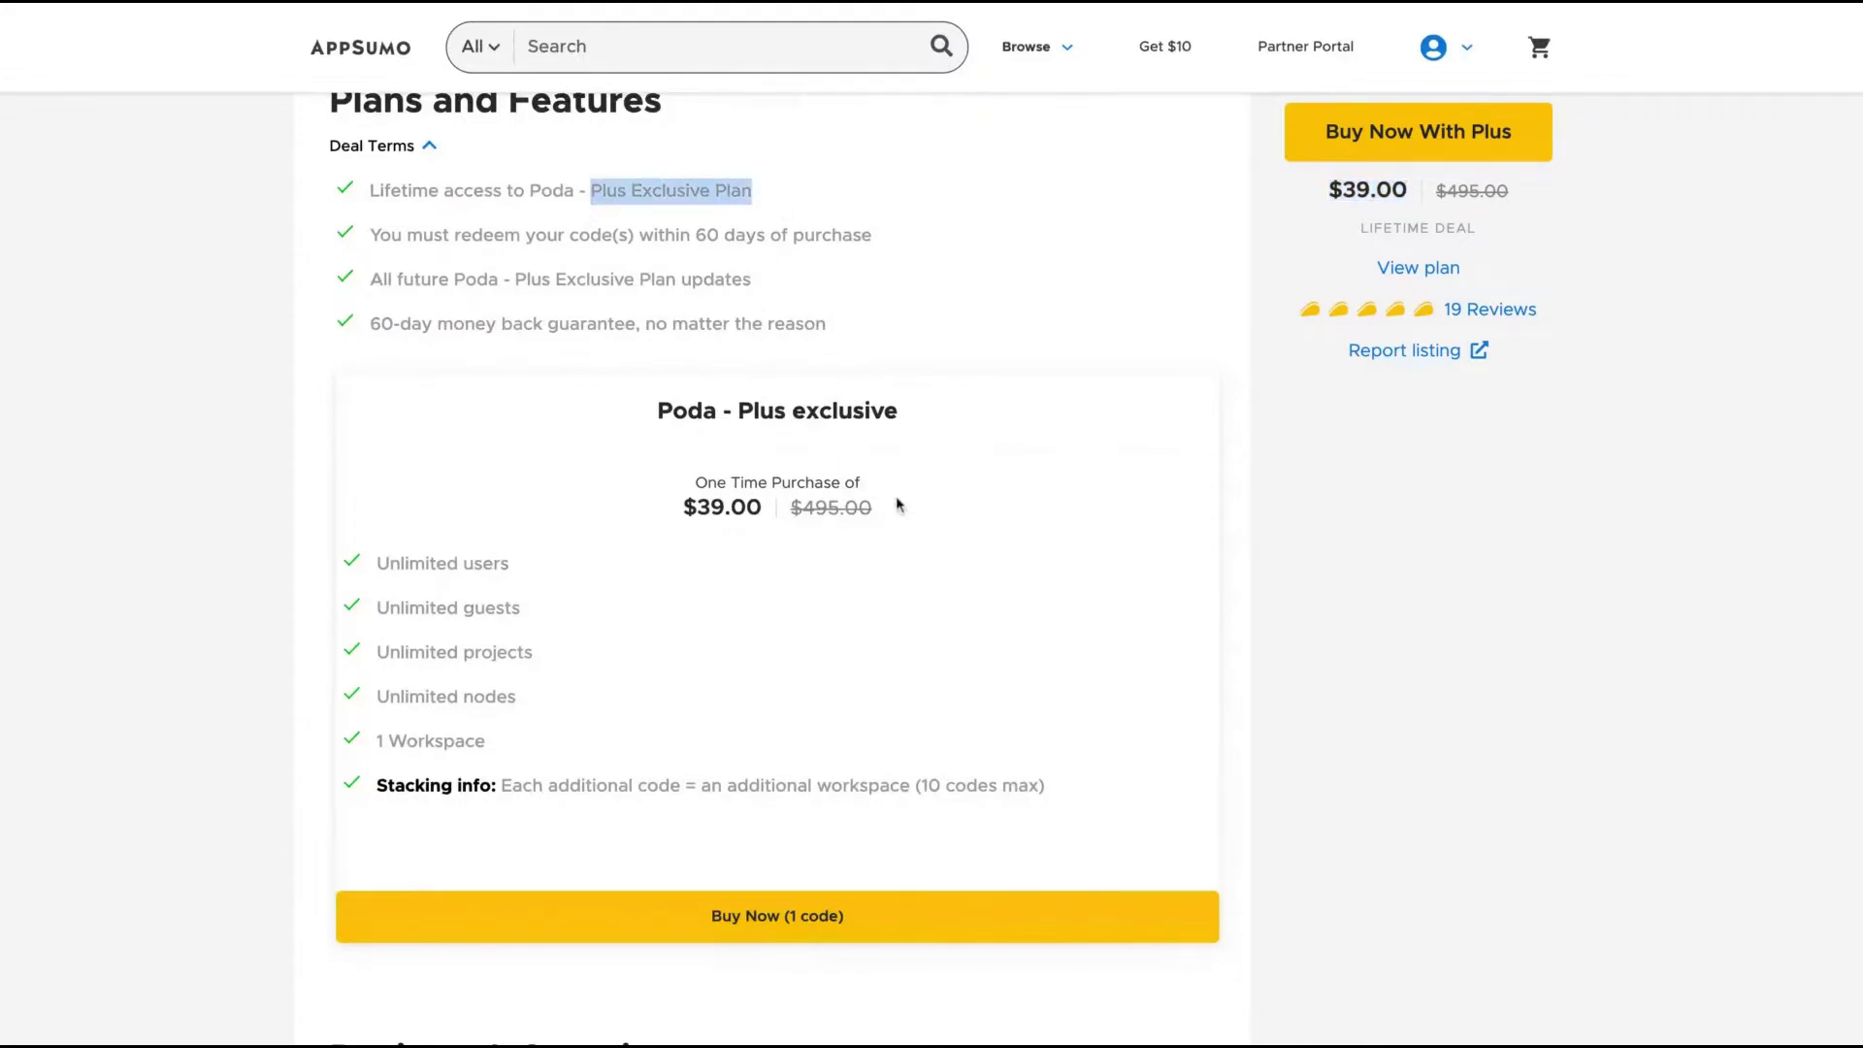
left_click_drag(374, 559, 515, 697)
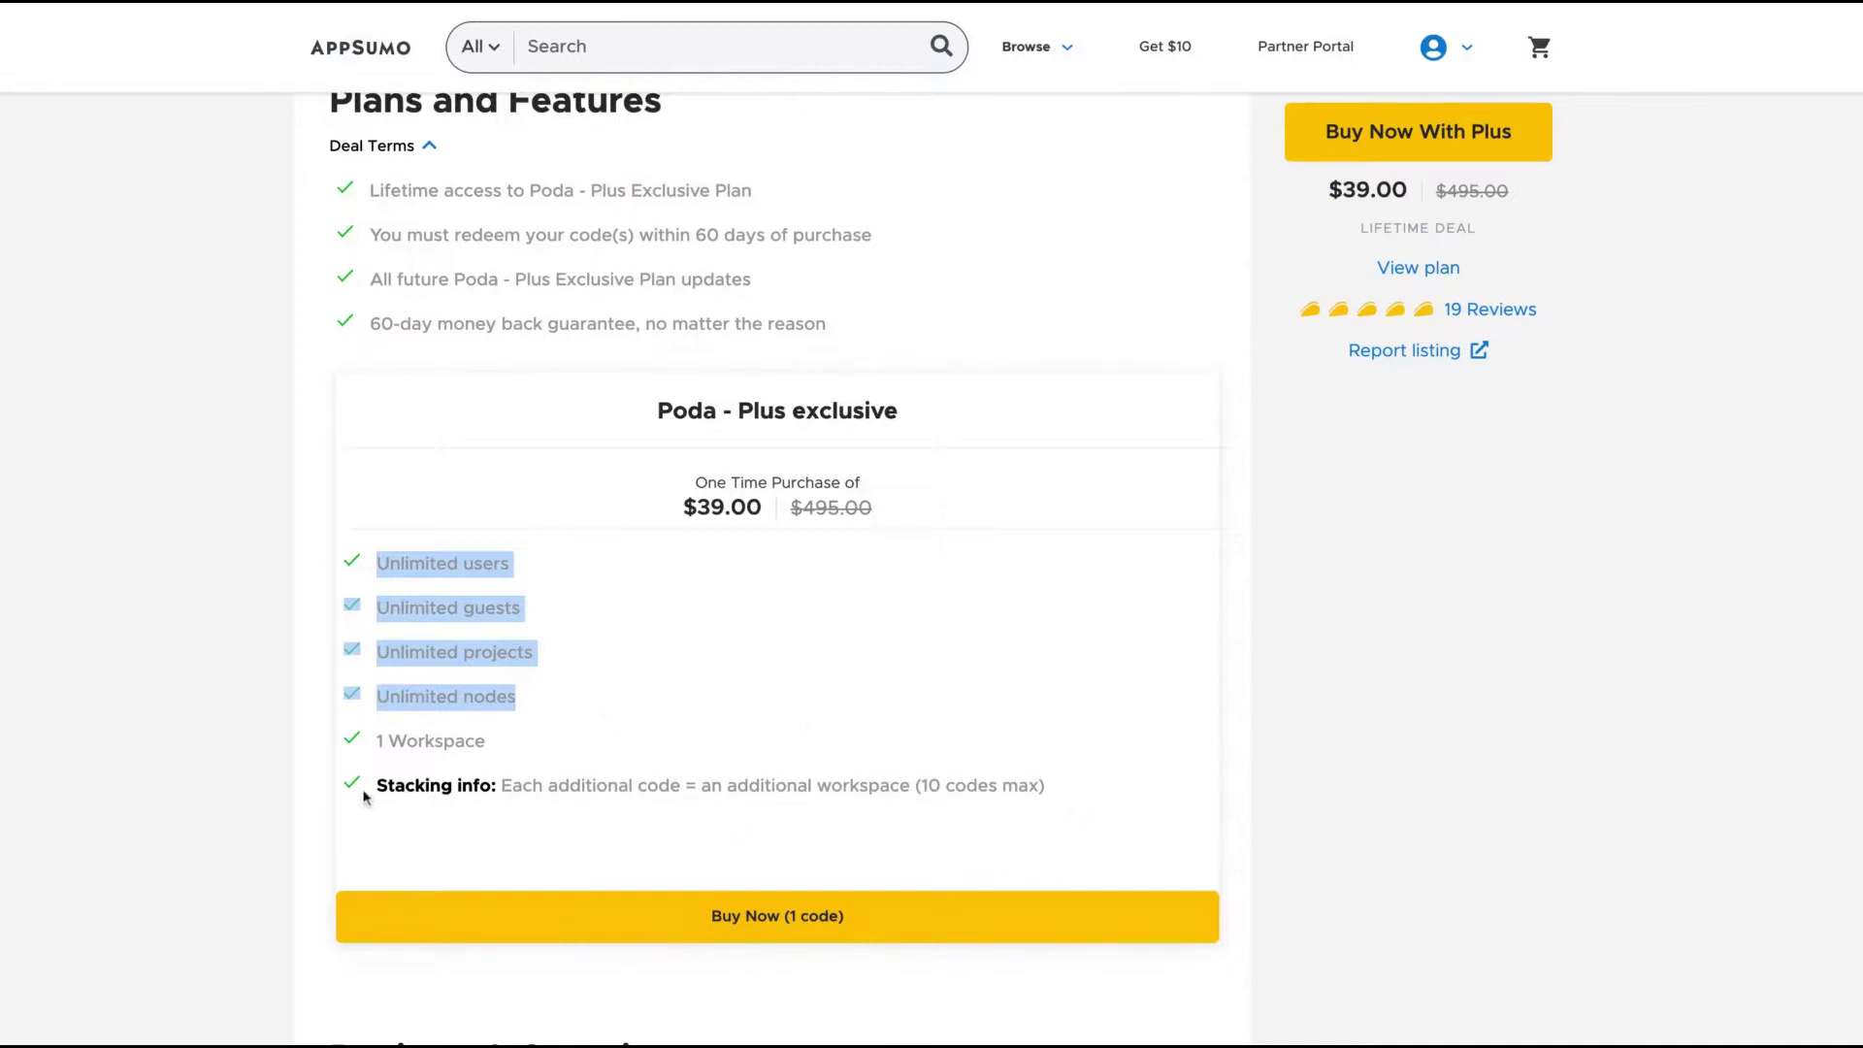
left_click_drag(386, 786, 1060, 790)
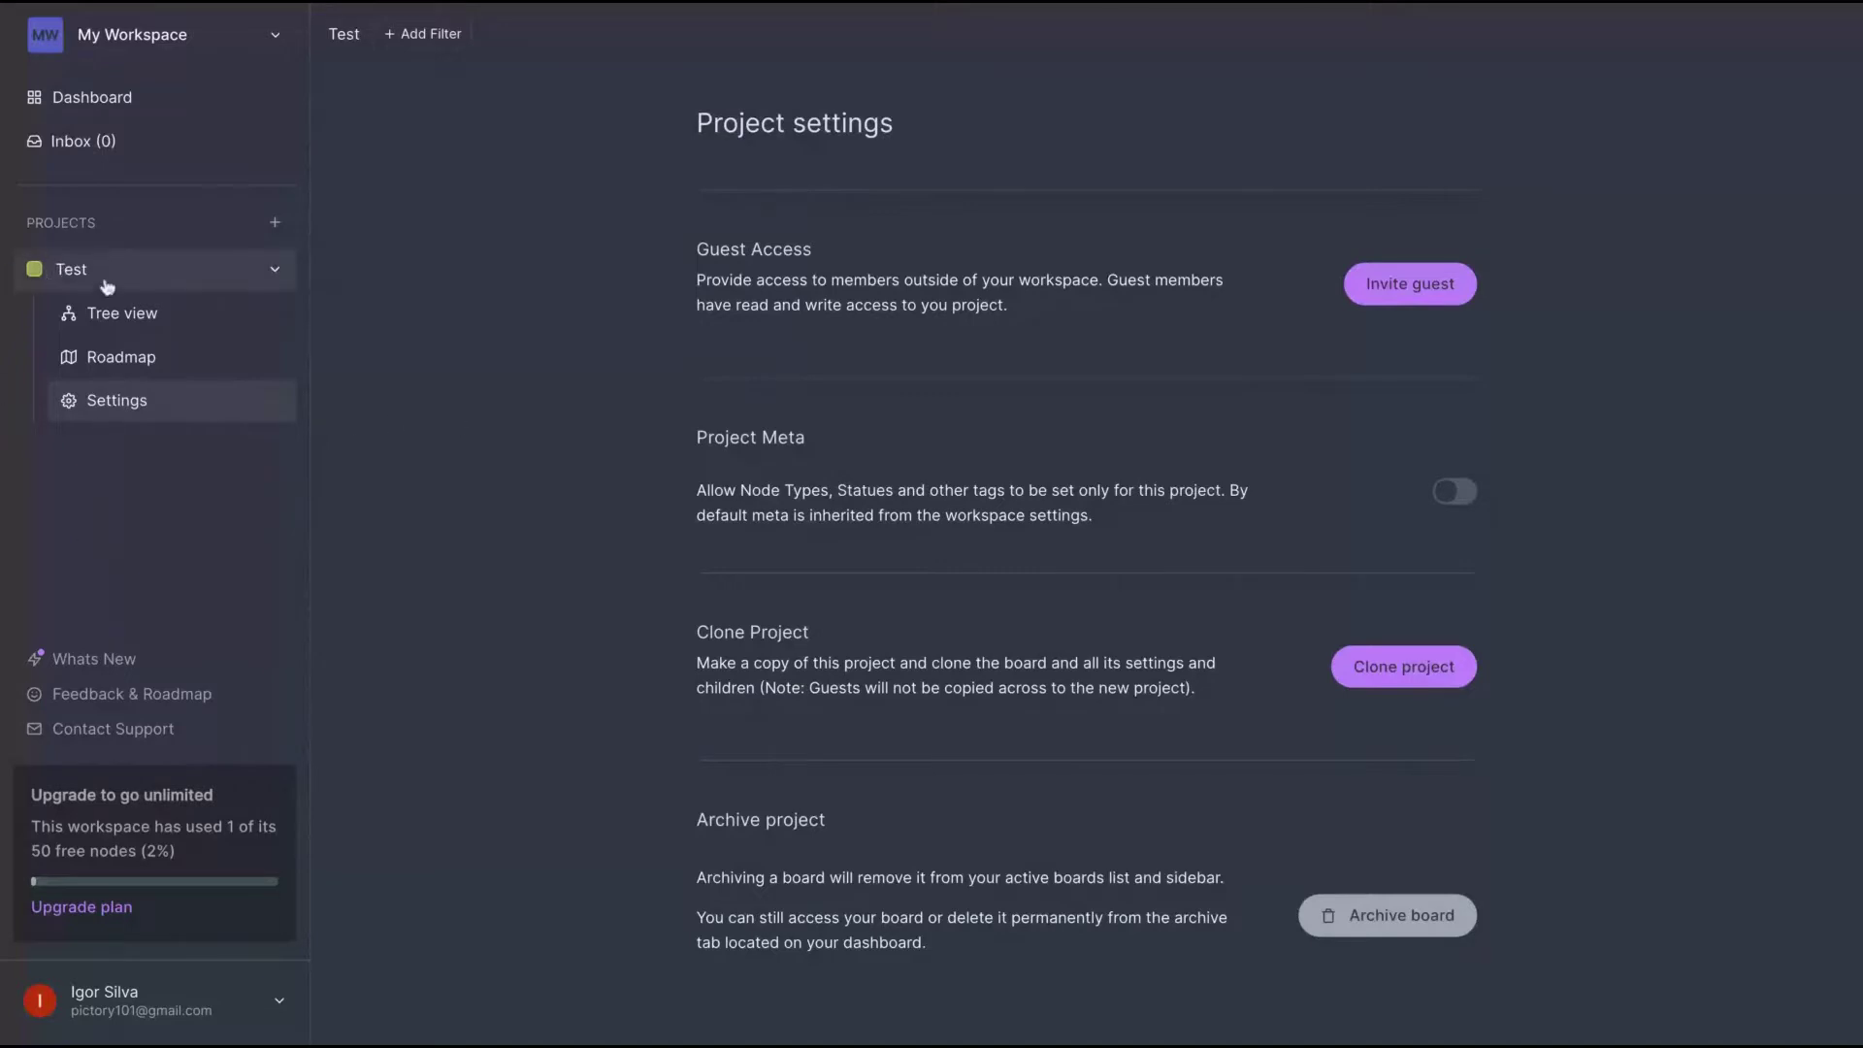
- Check the guest invite's Role field, cancel without inviting, and bring up the Dashboard's My Workspace menu
left_click(1437, 306)
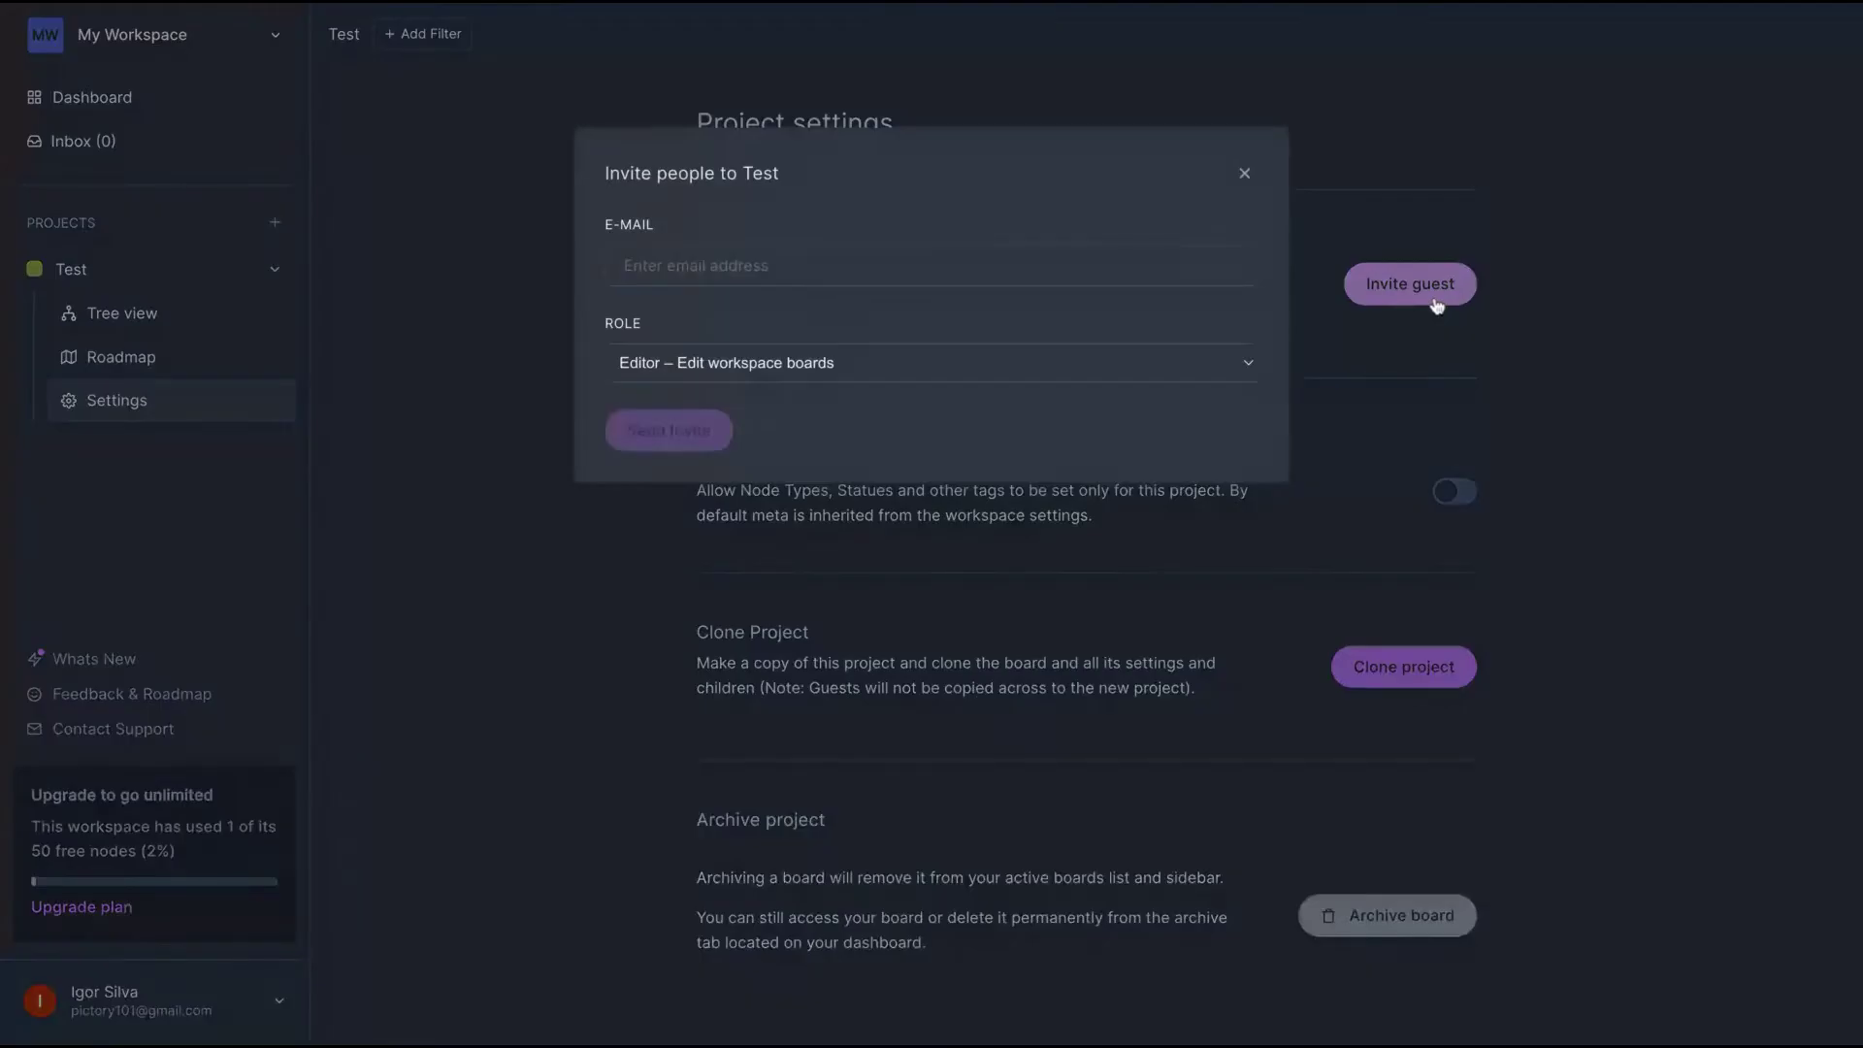
left_click(906, 278)
left_click(913, 368)
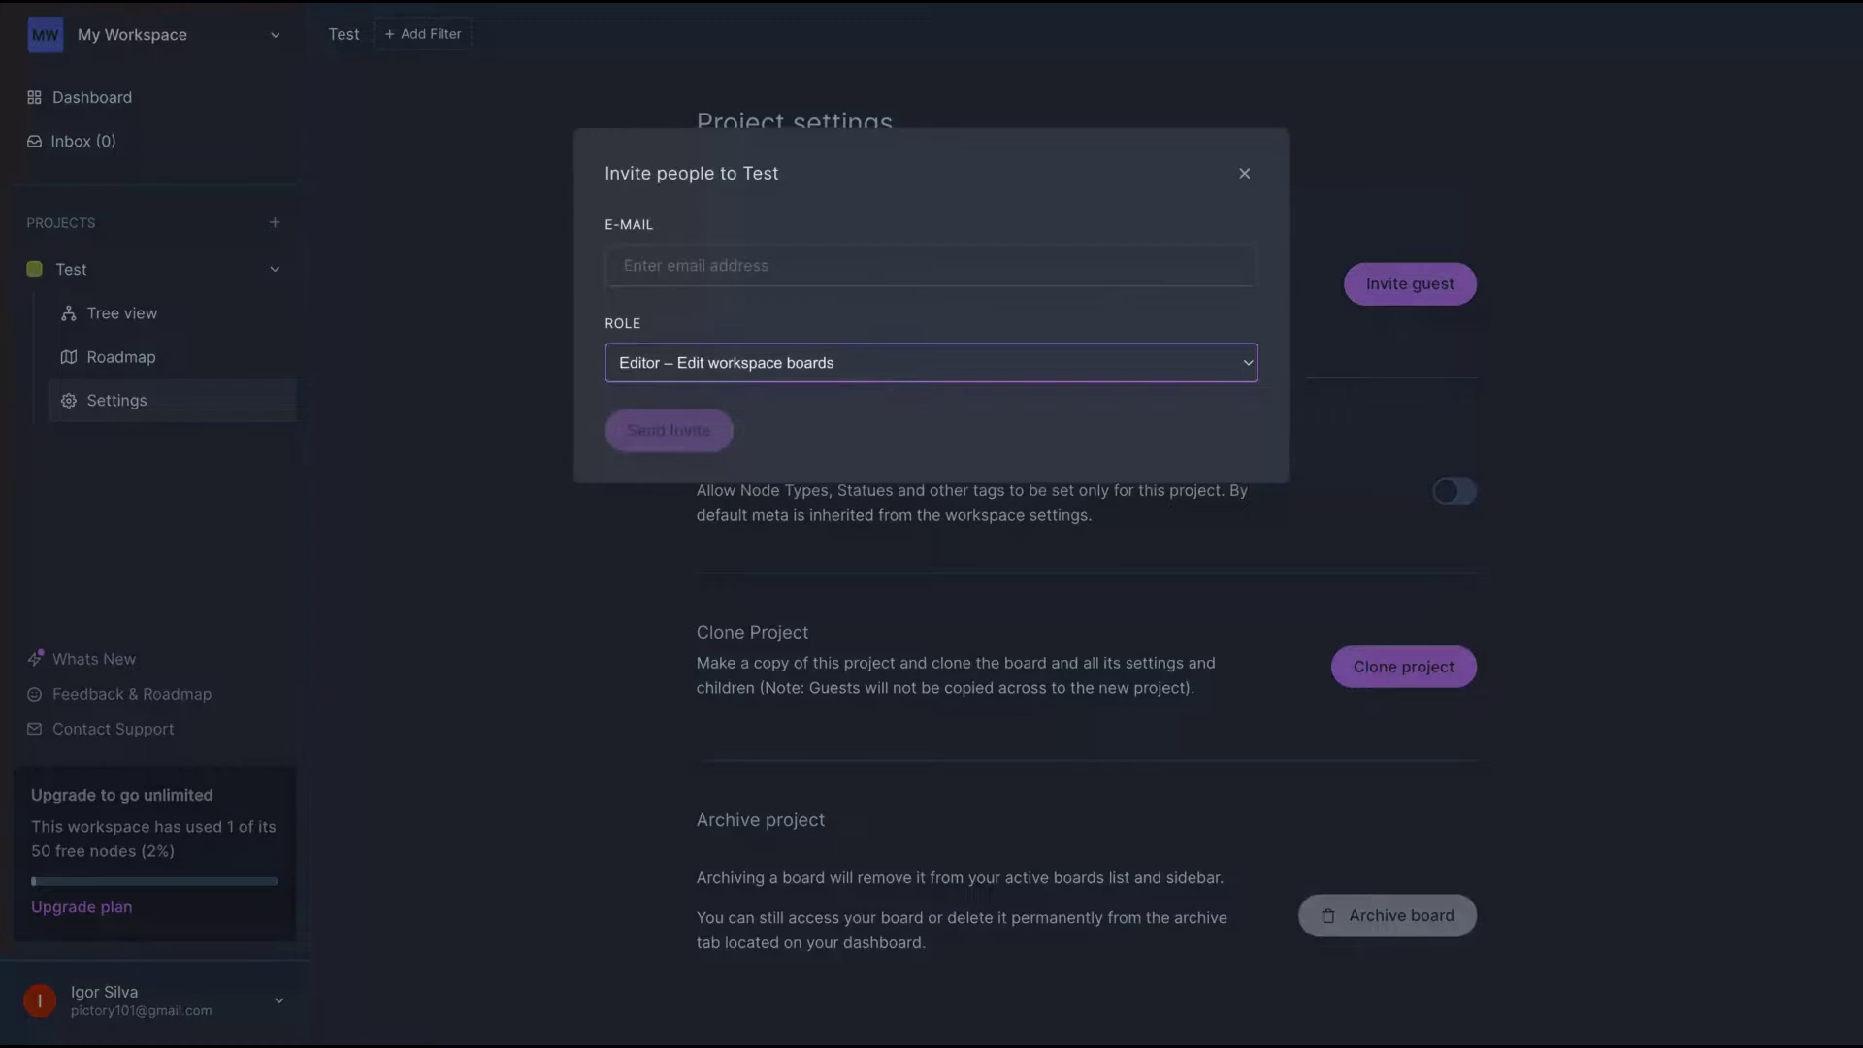
left_click(1245, 175)
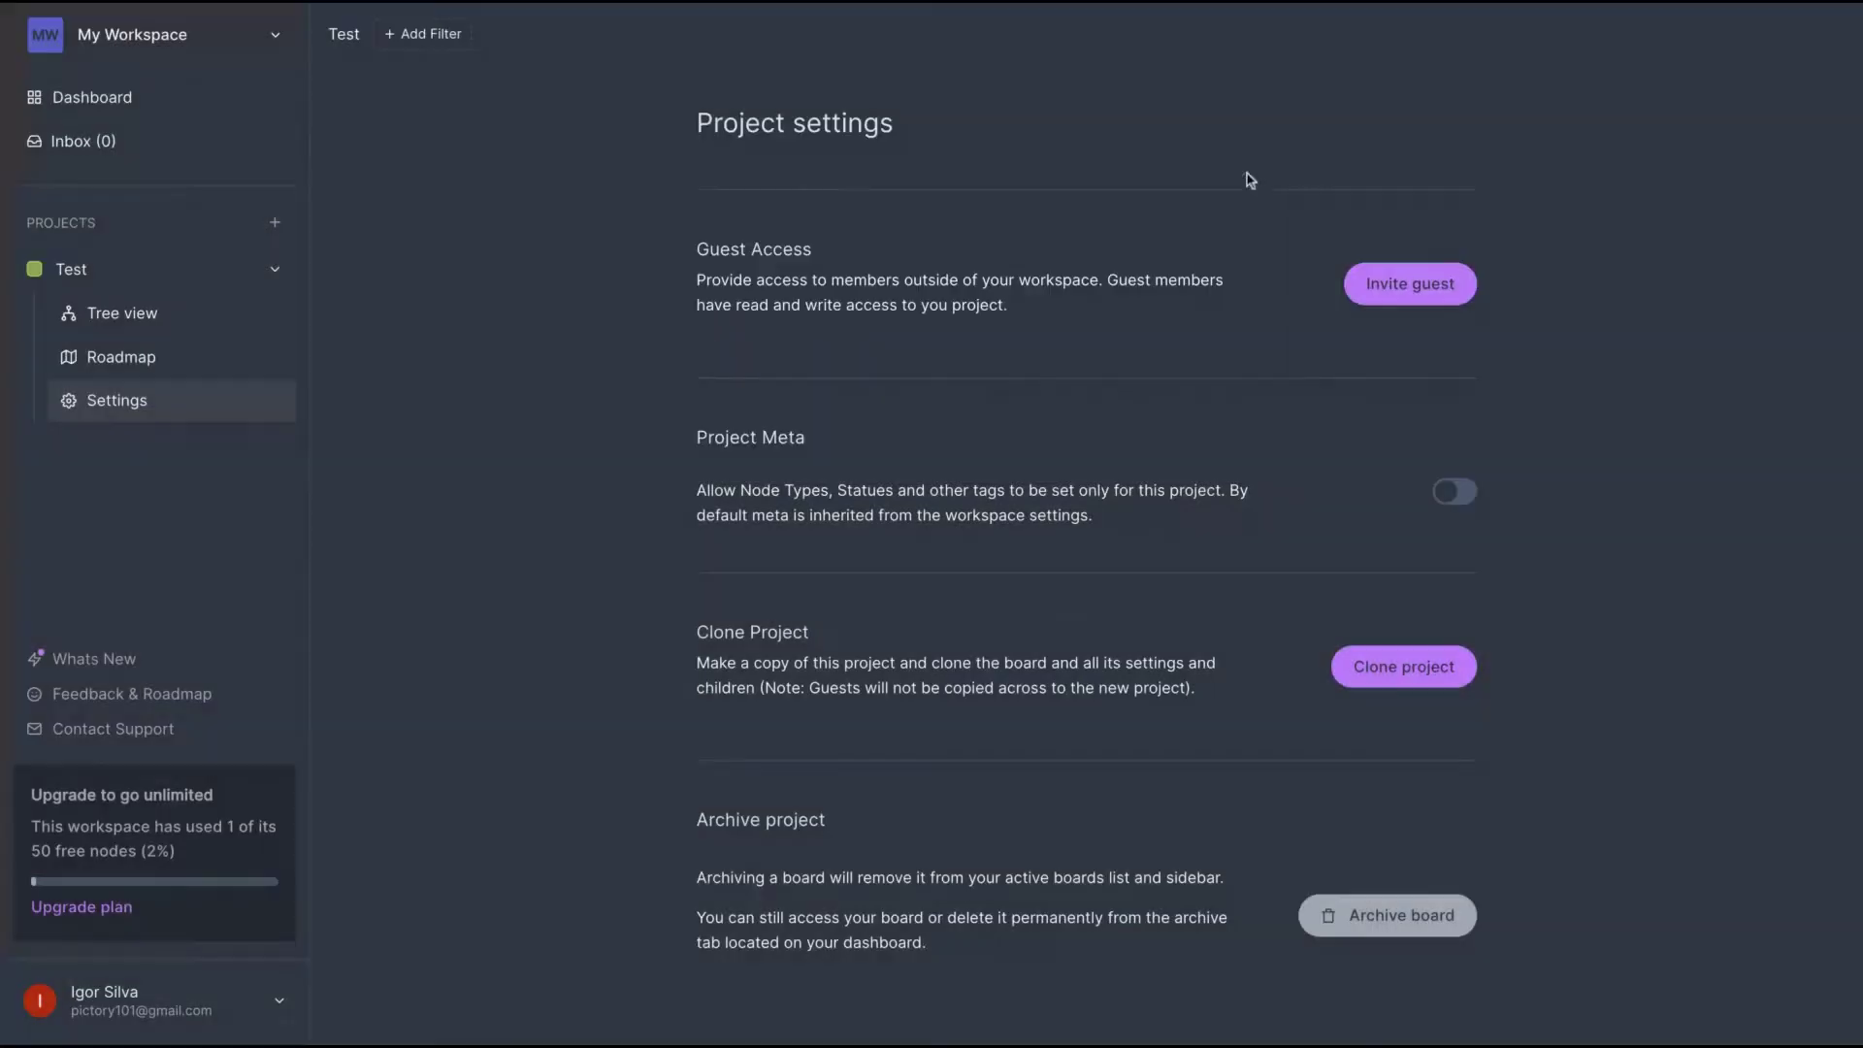
left_click(204, 97)
left_click(224, 44)
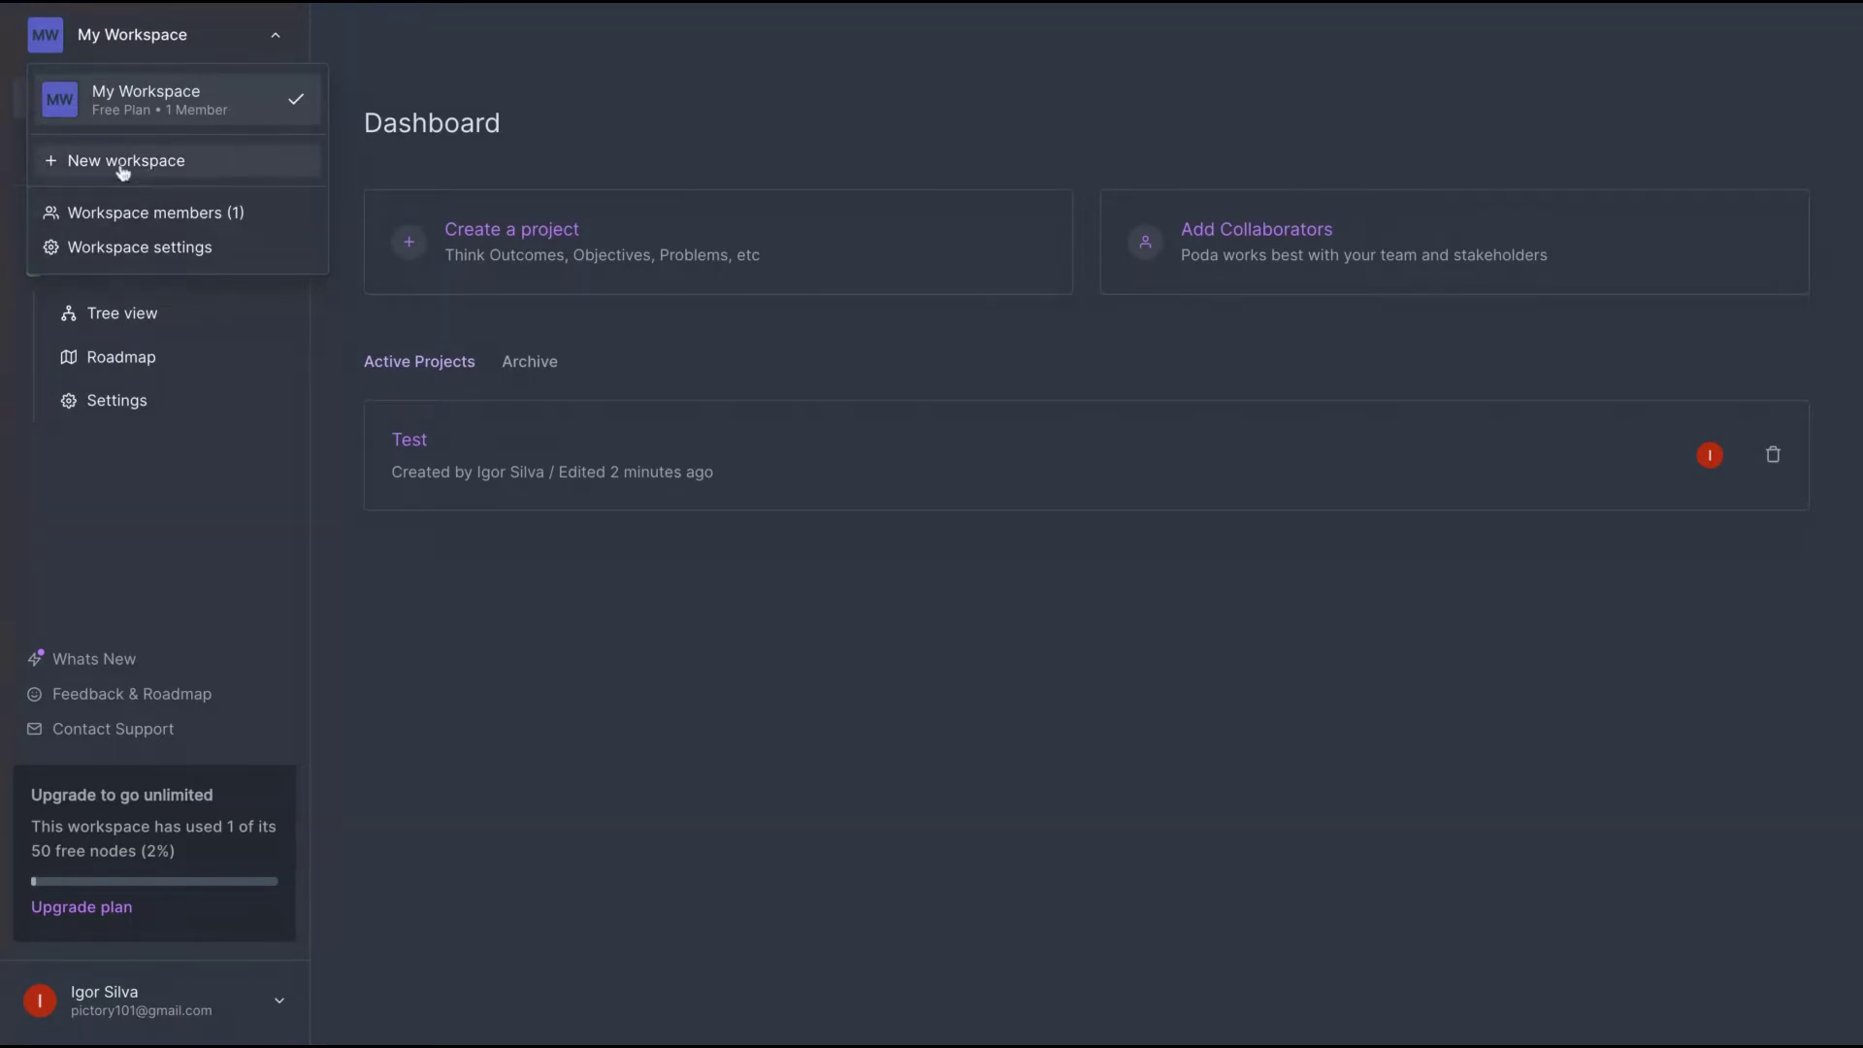
- Look over the workspace name, Node Type and Status settings, then open the Test project's tree view
left_click(122, 250)
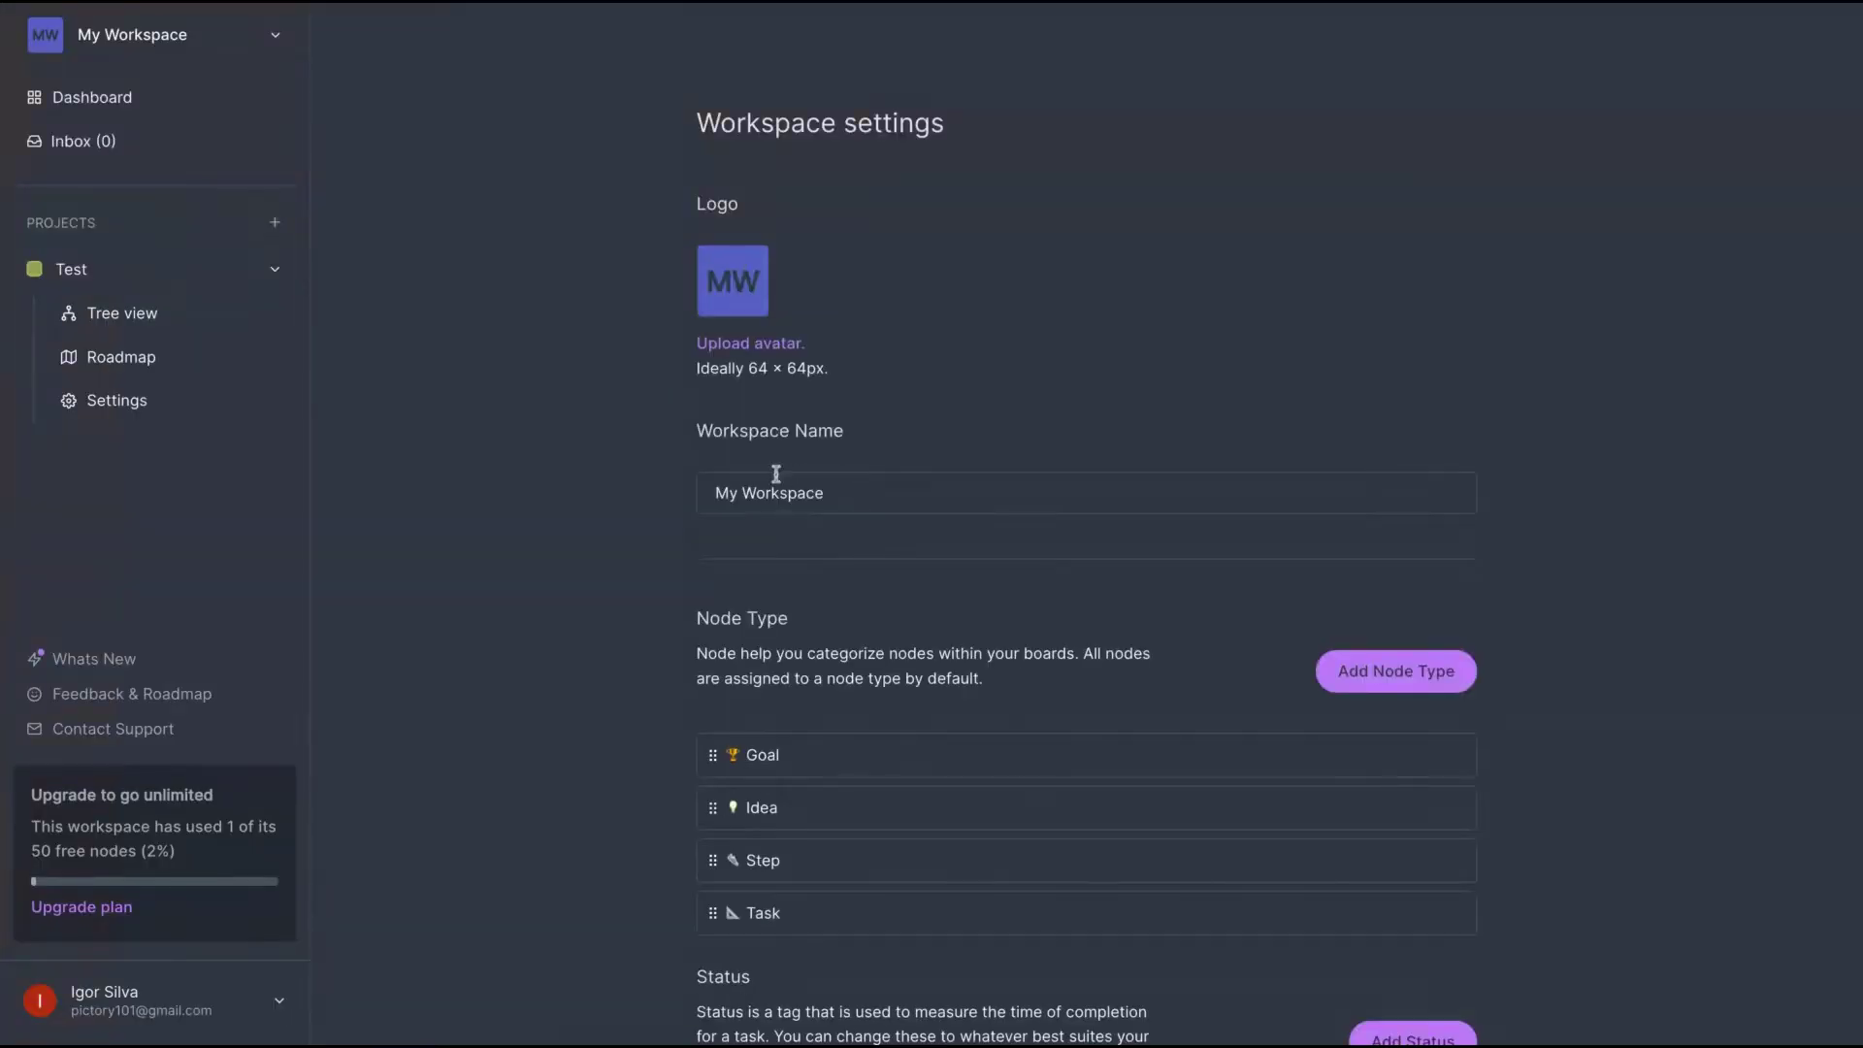
scroll(707, 470, "down", 2)
scroll(723, 281, "up", 2)
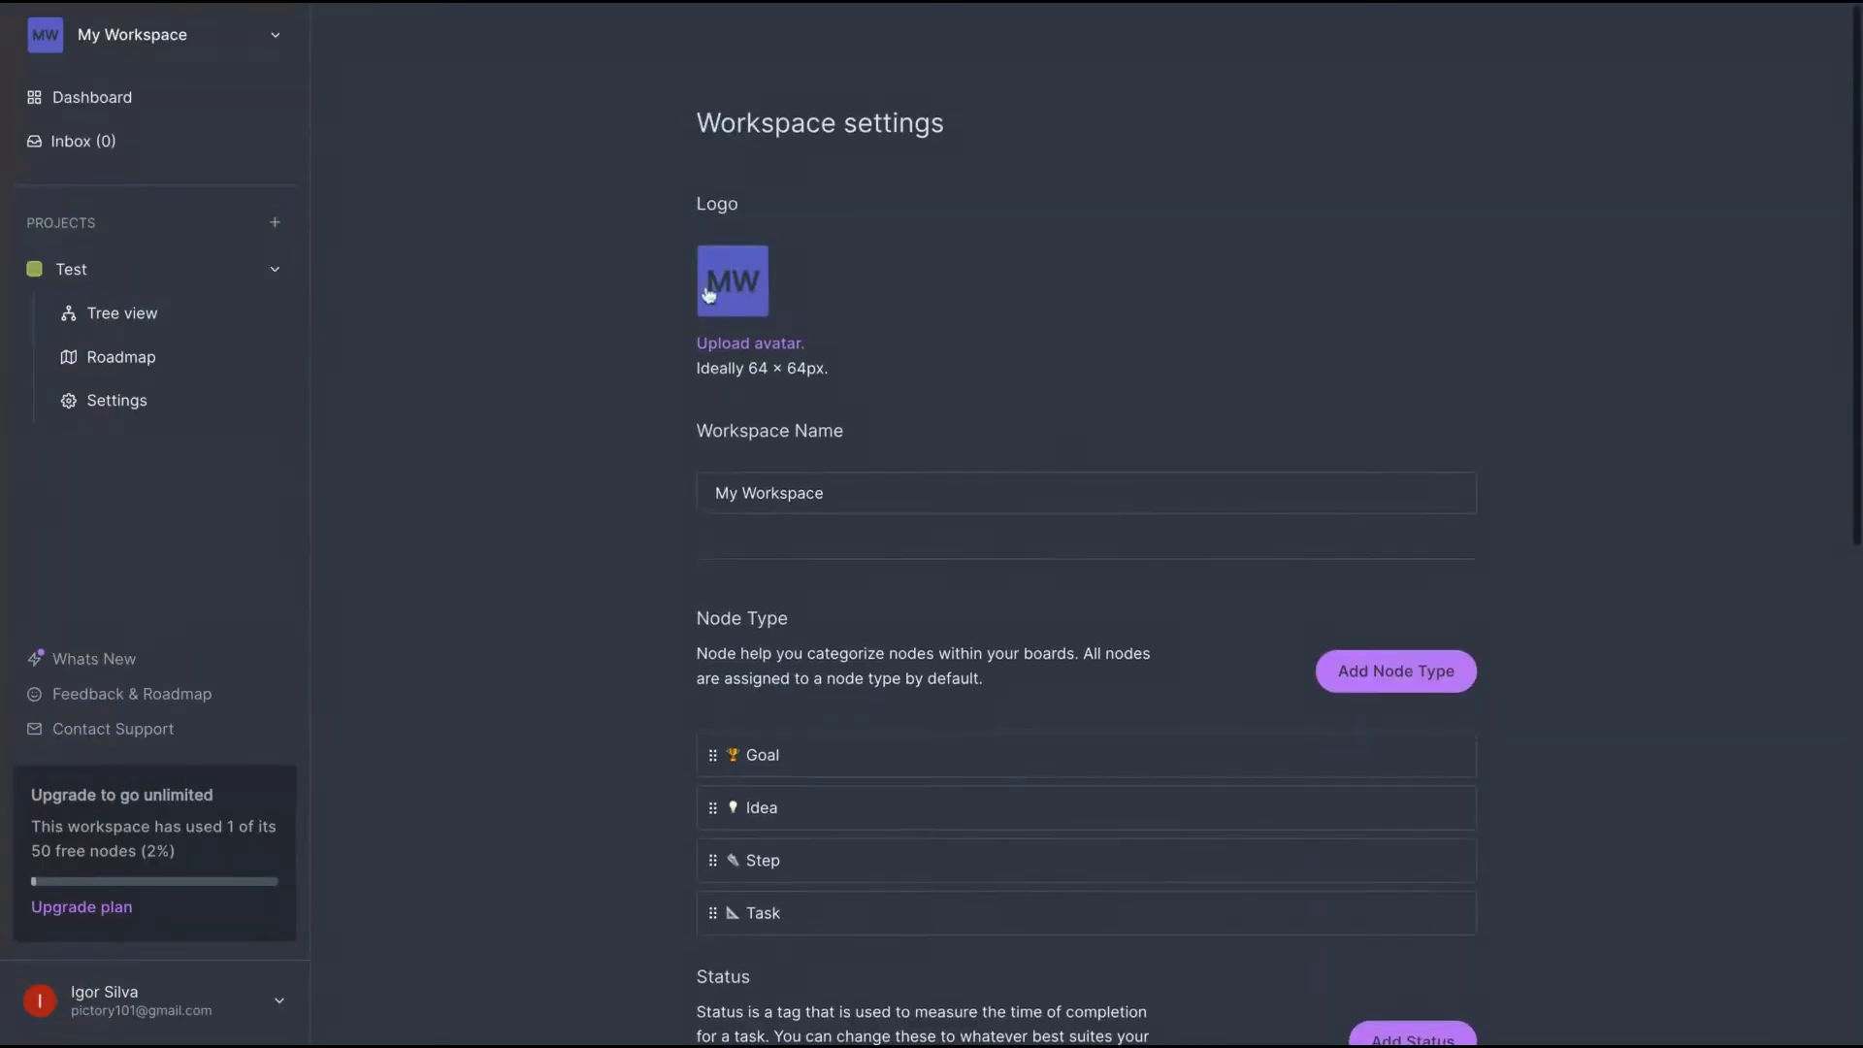
scroll(679, 388, "down", 2)
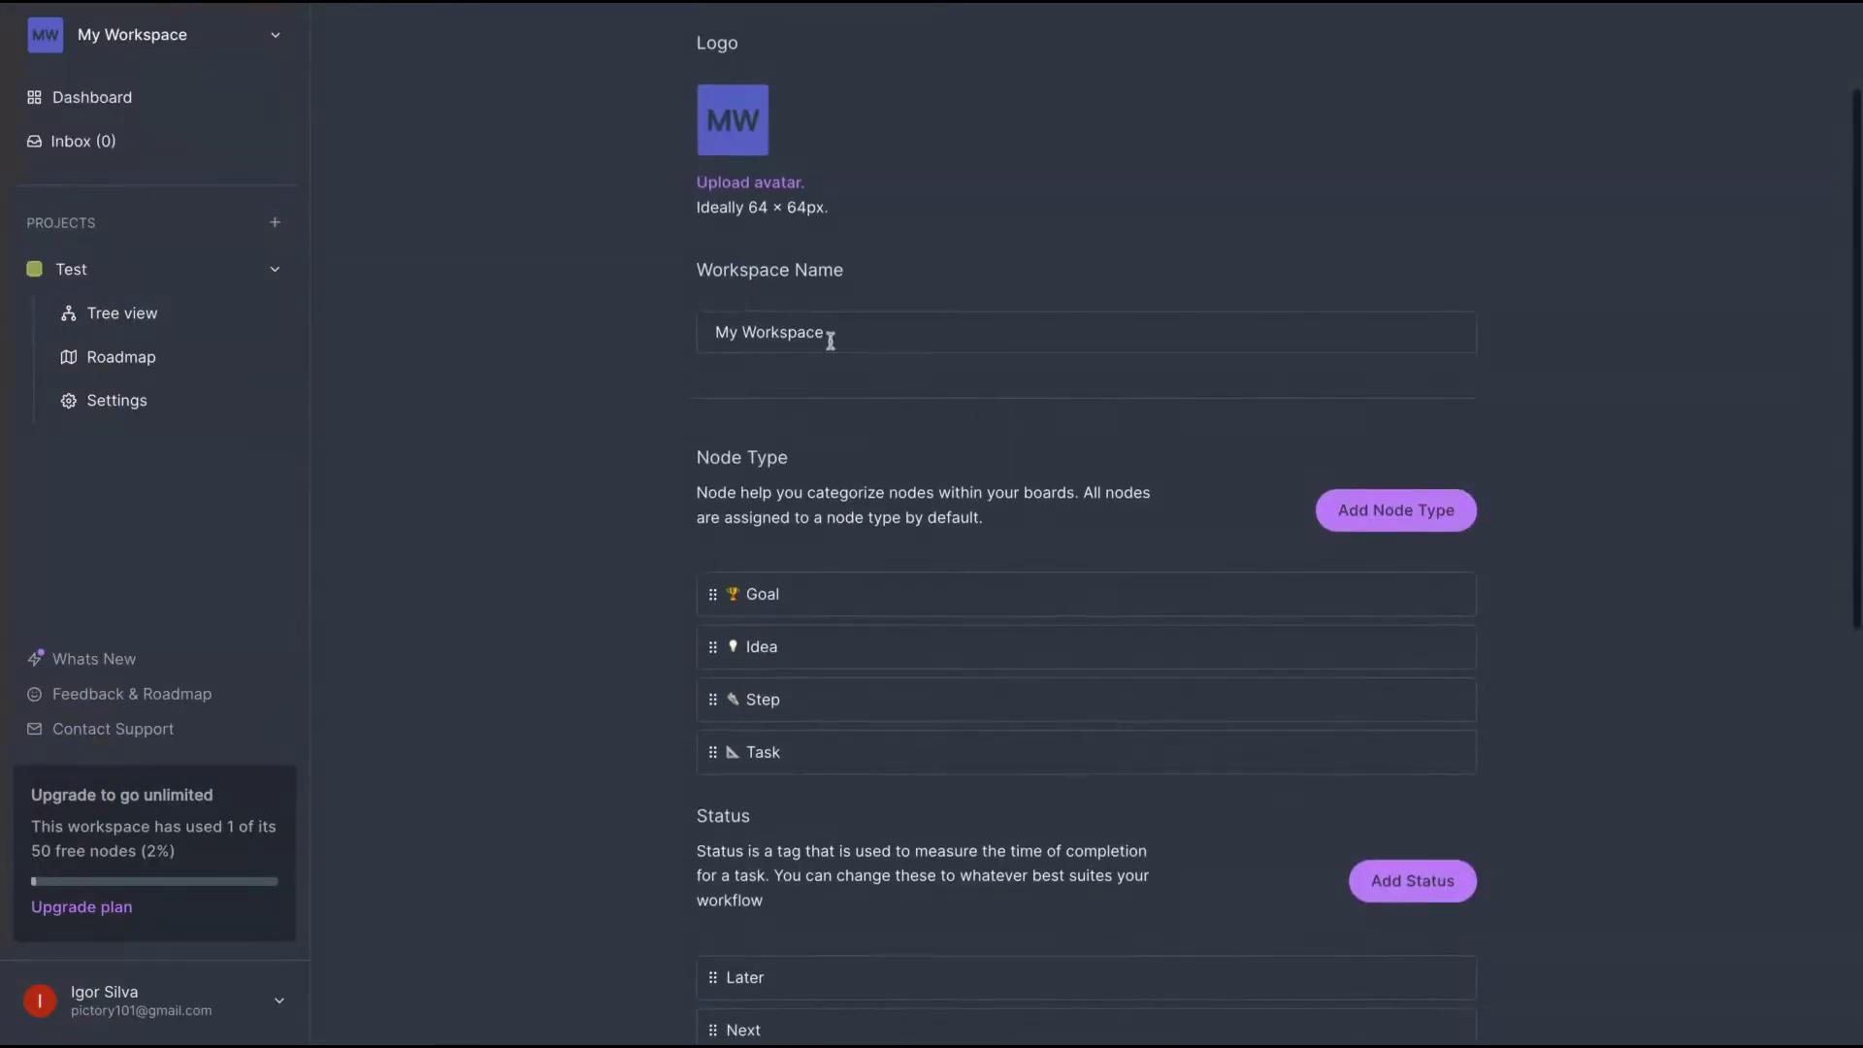
left_click(898, 336)
key("shift+Left")
key("shift+Left")
key("shift+Left")
key("shift+Left")
key("shift+Left")
key("shift+Left")
key("shift+Left")
key("shift+Left")
key("shift+Left")
key("shift+Left")
key("shift+Left")
key("shift+Left")
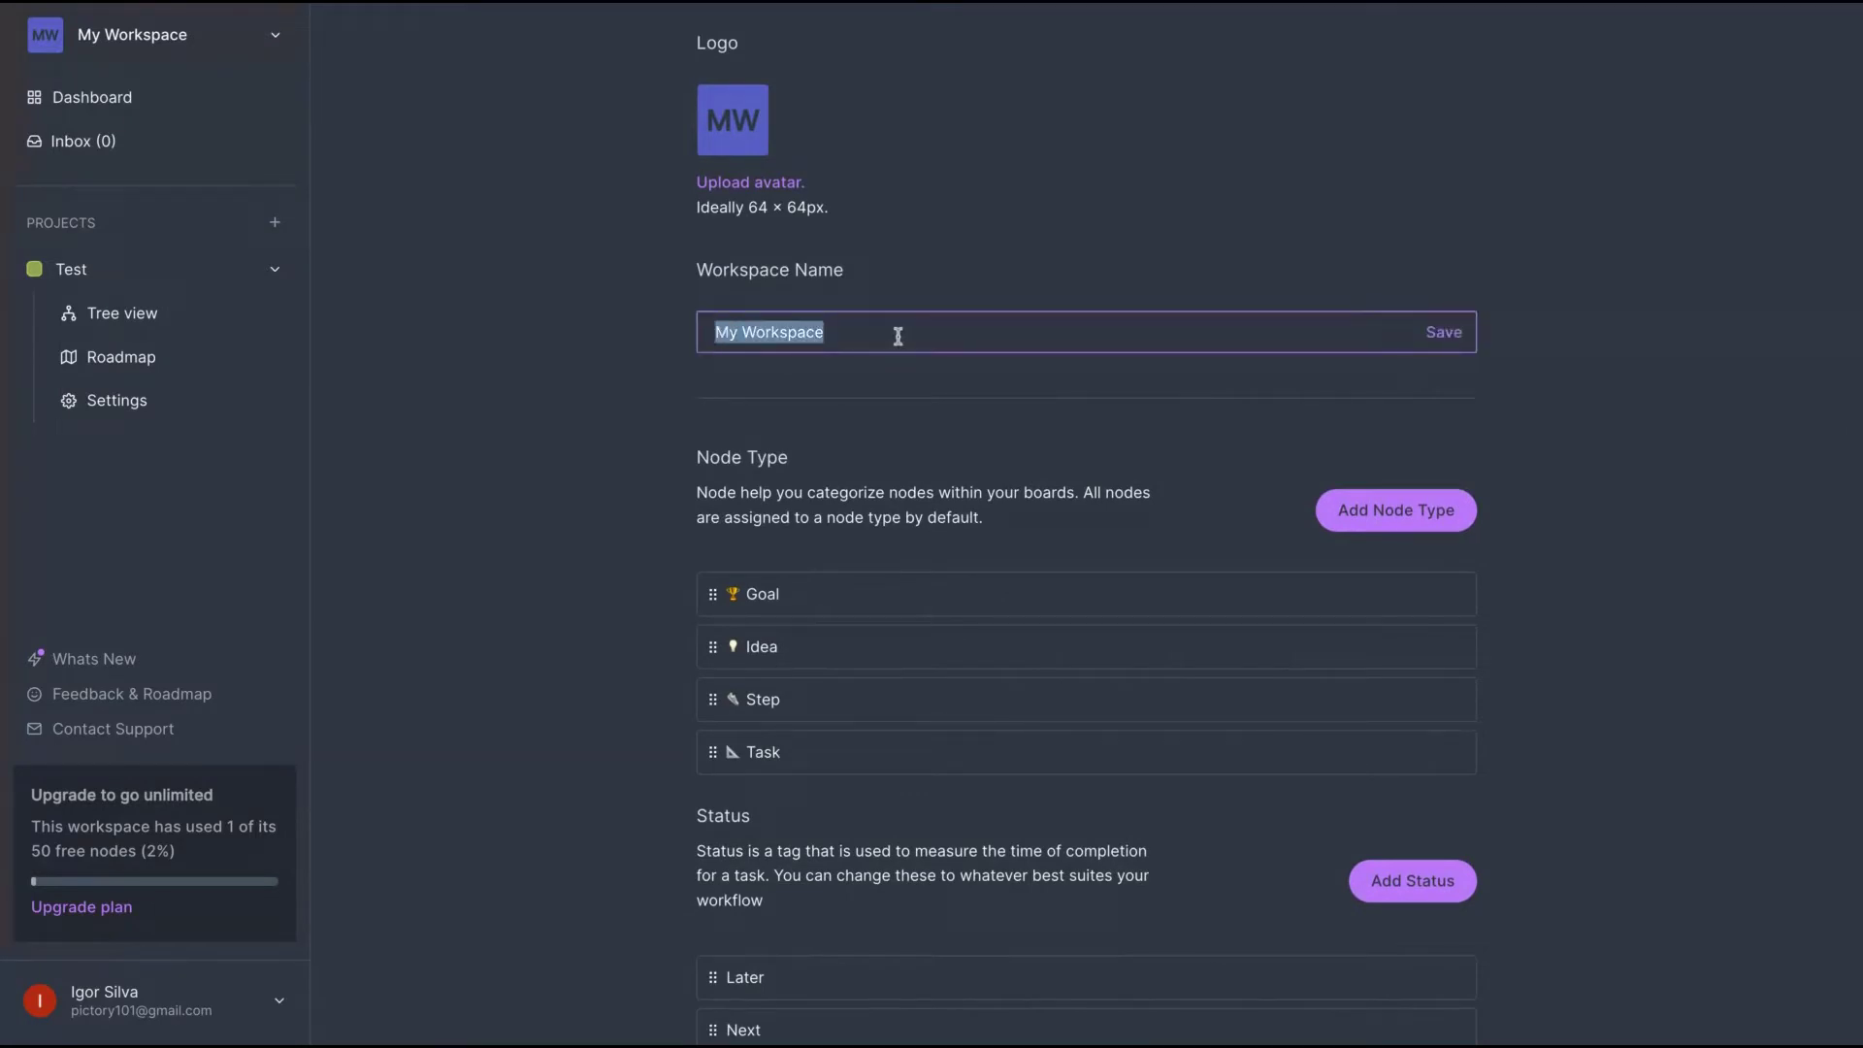
scroll(714, 446, "down", 2)
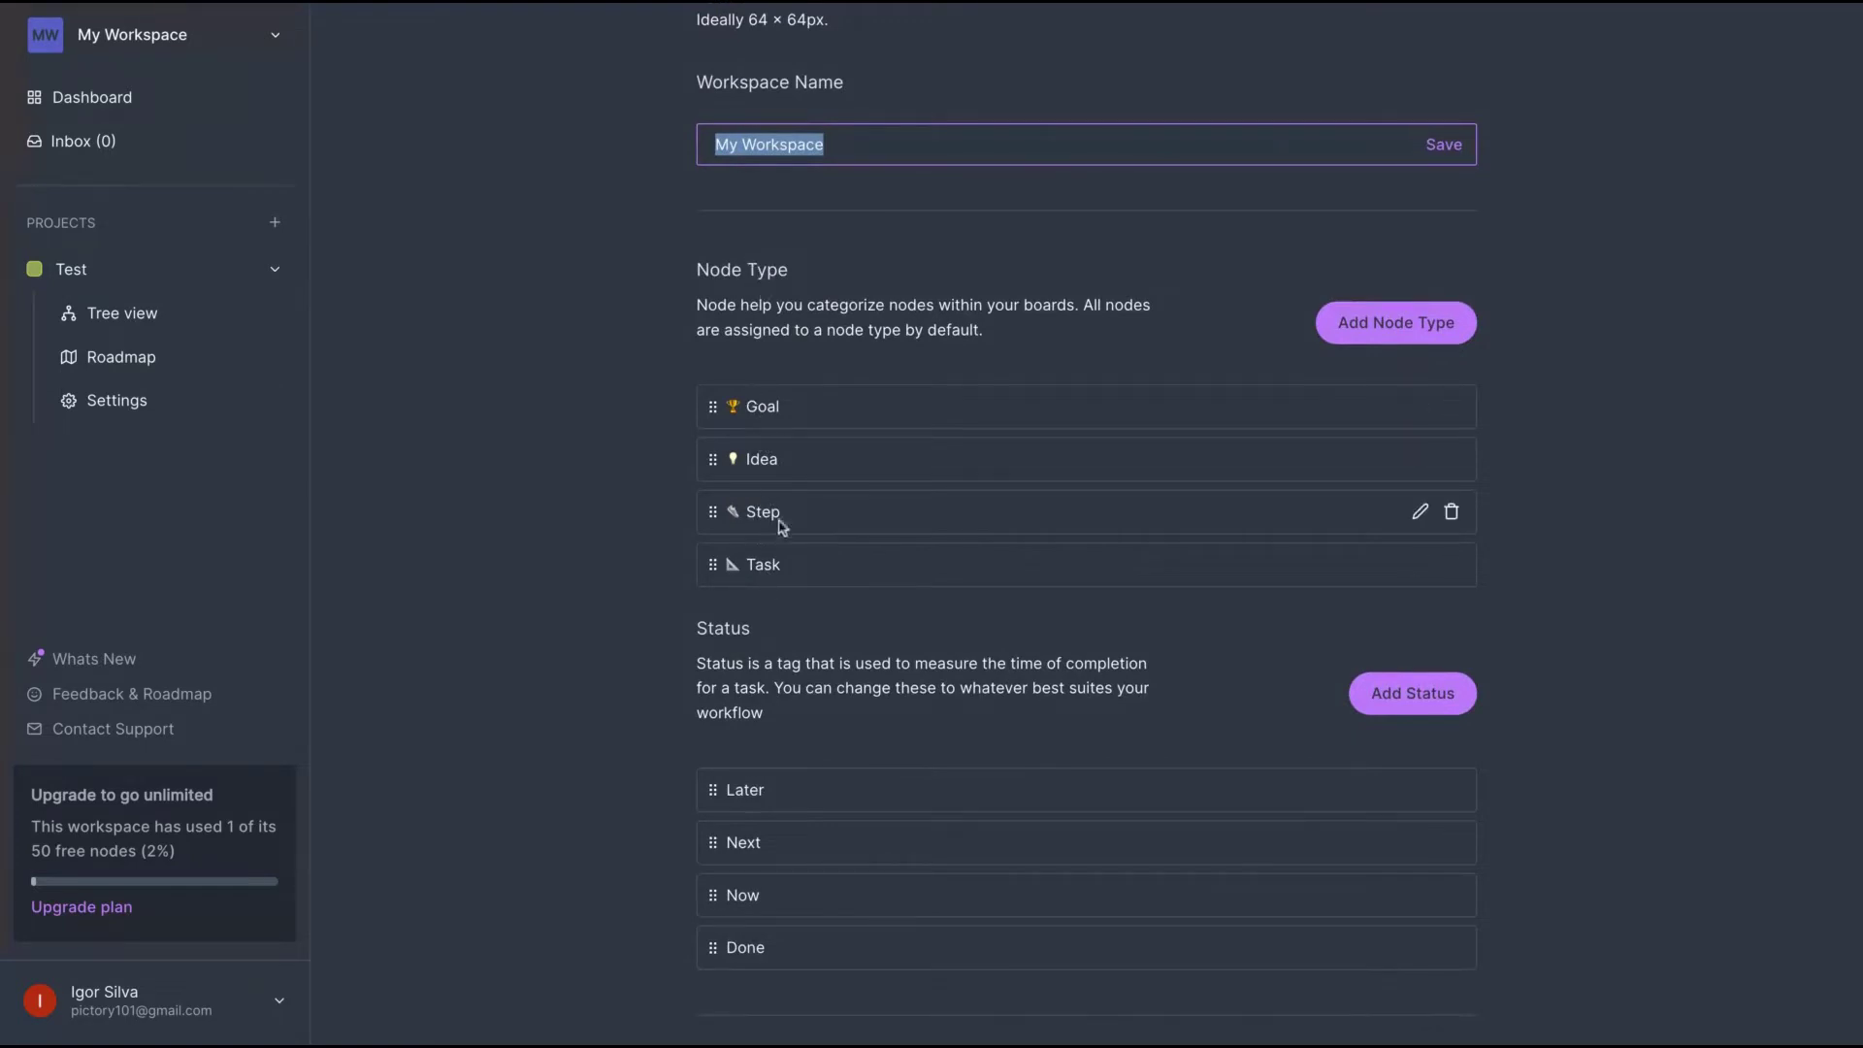
left_click(158, 268)
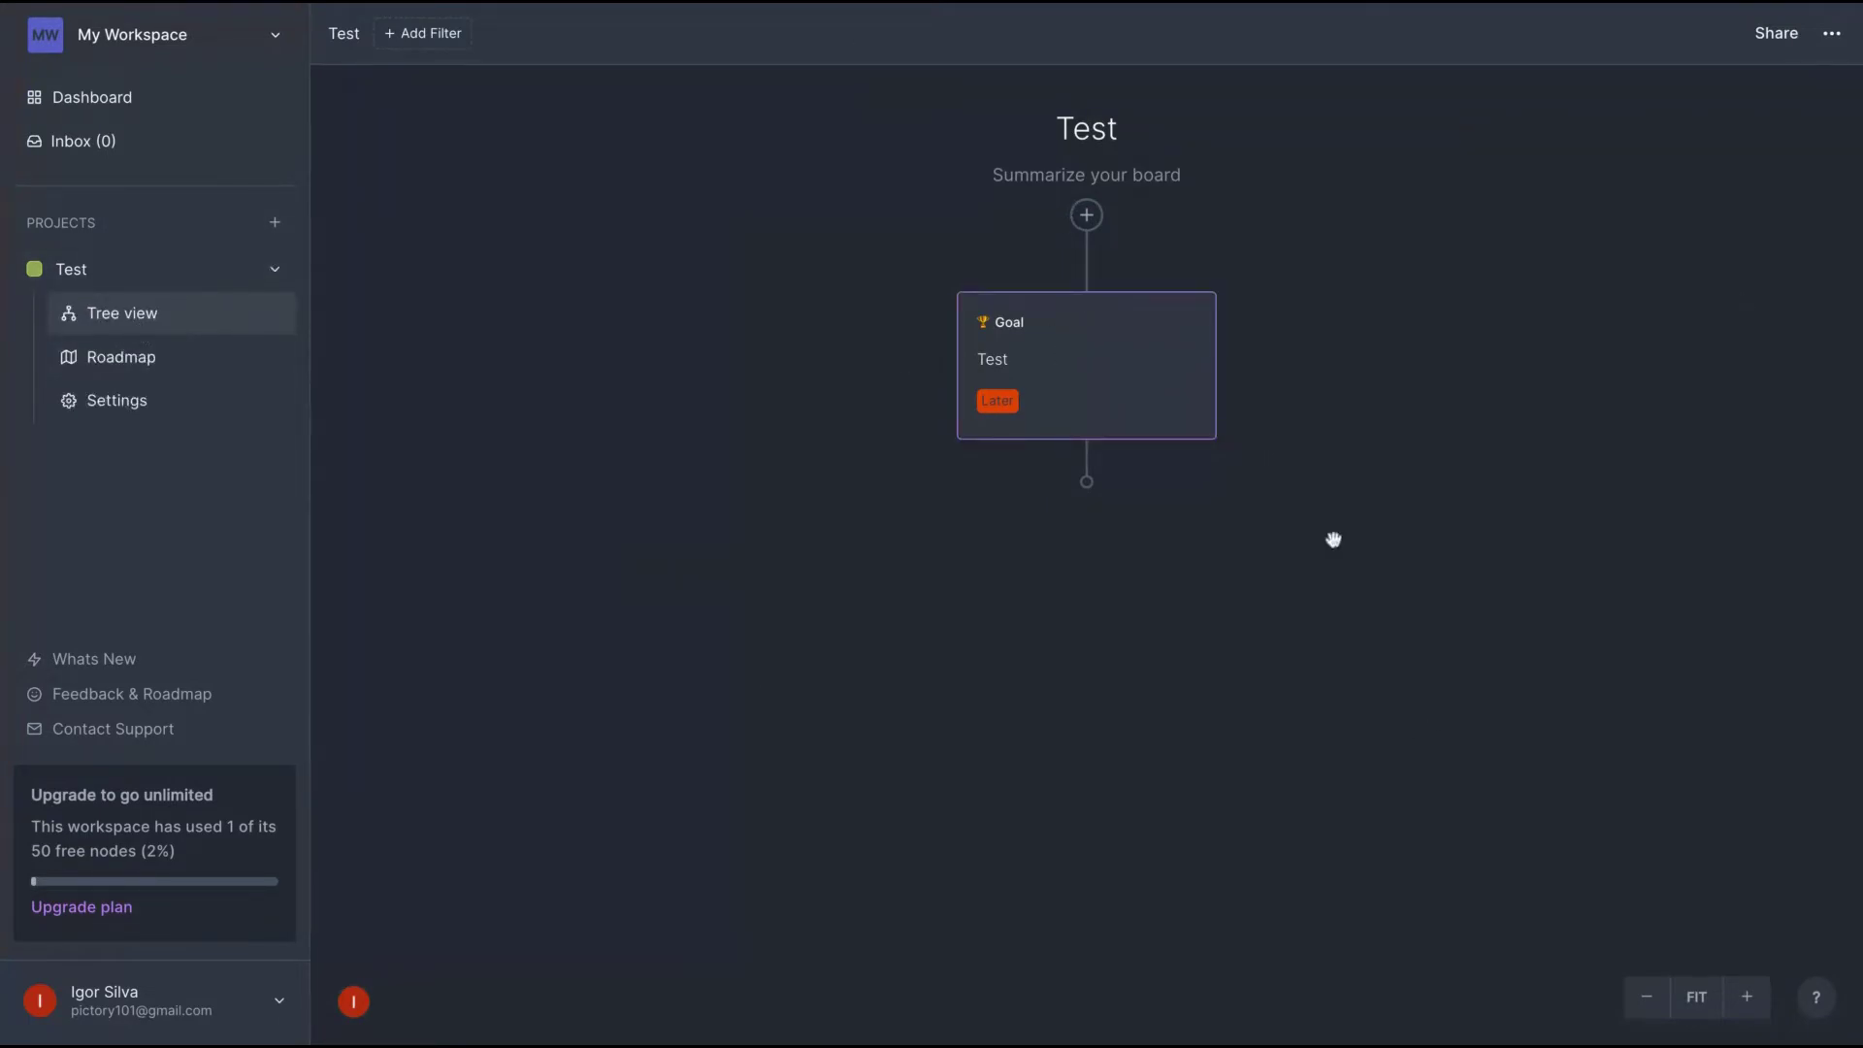
left_click(142, 356)
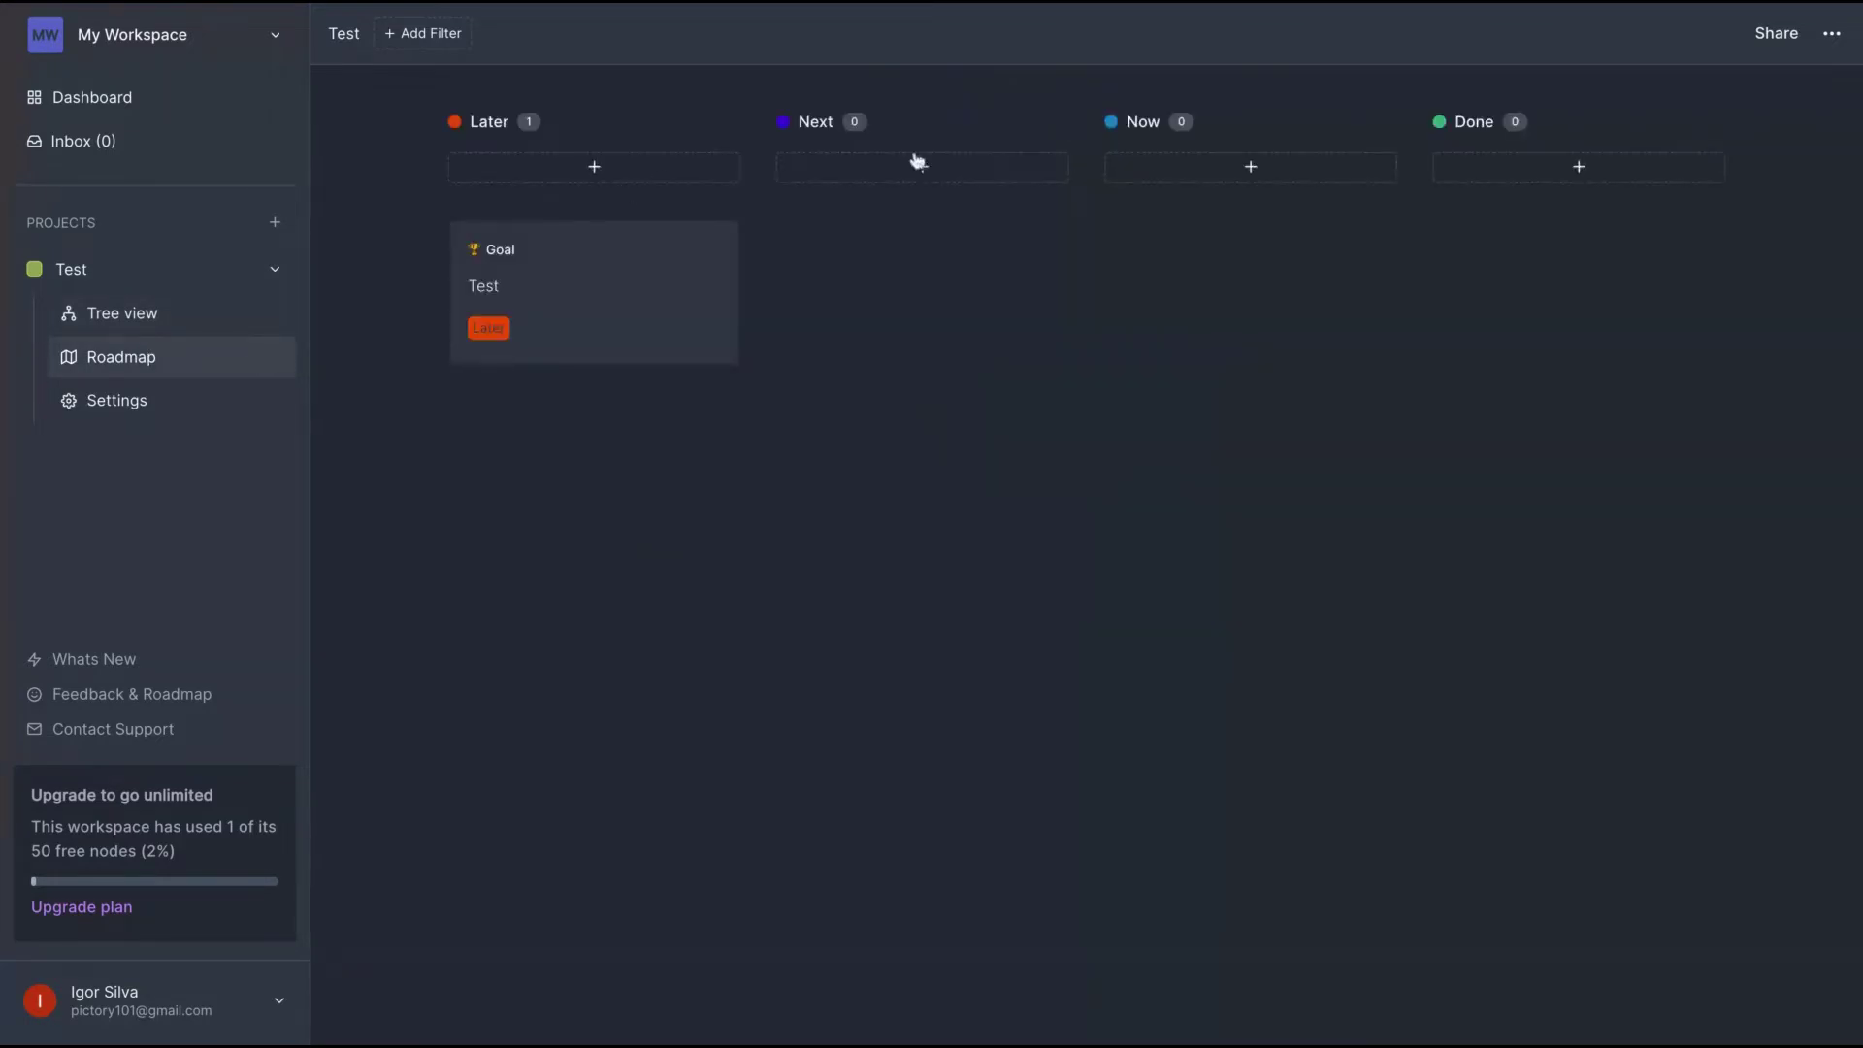
left_click(108, 410)
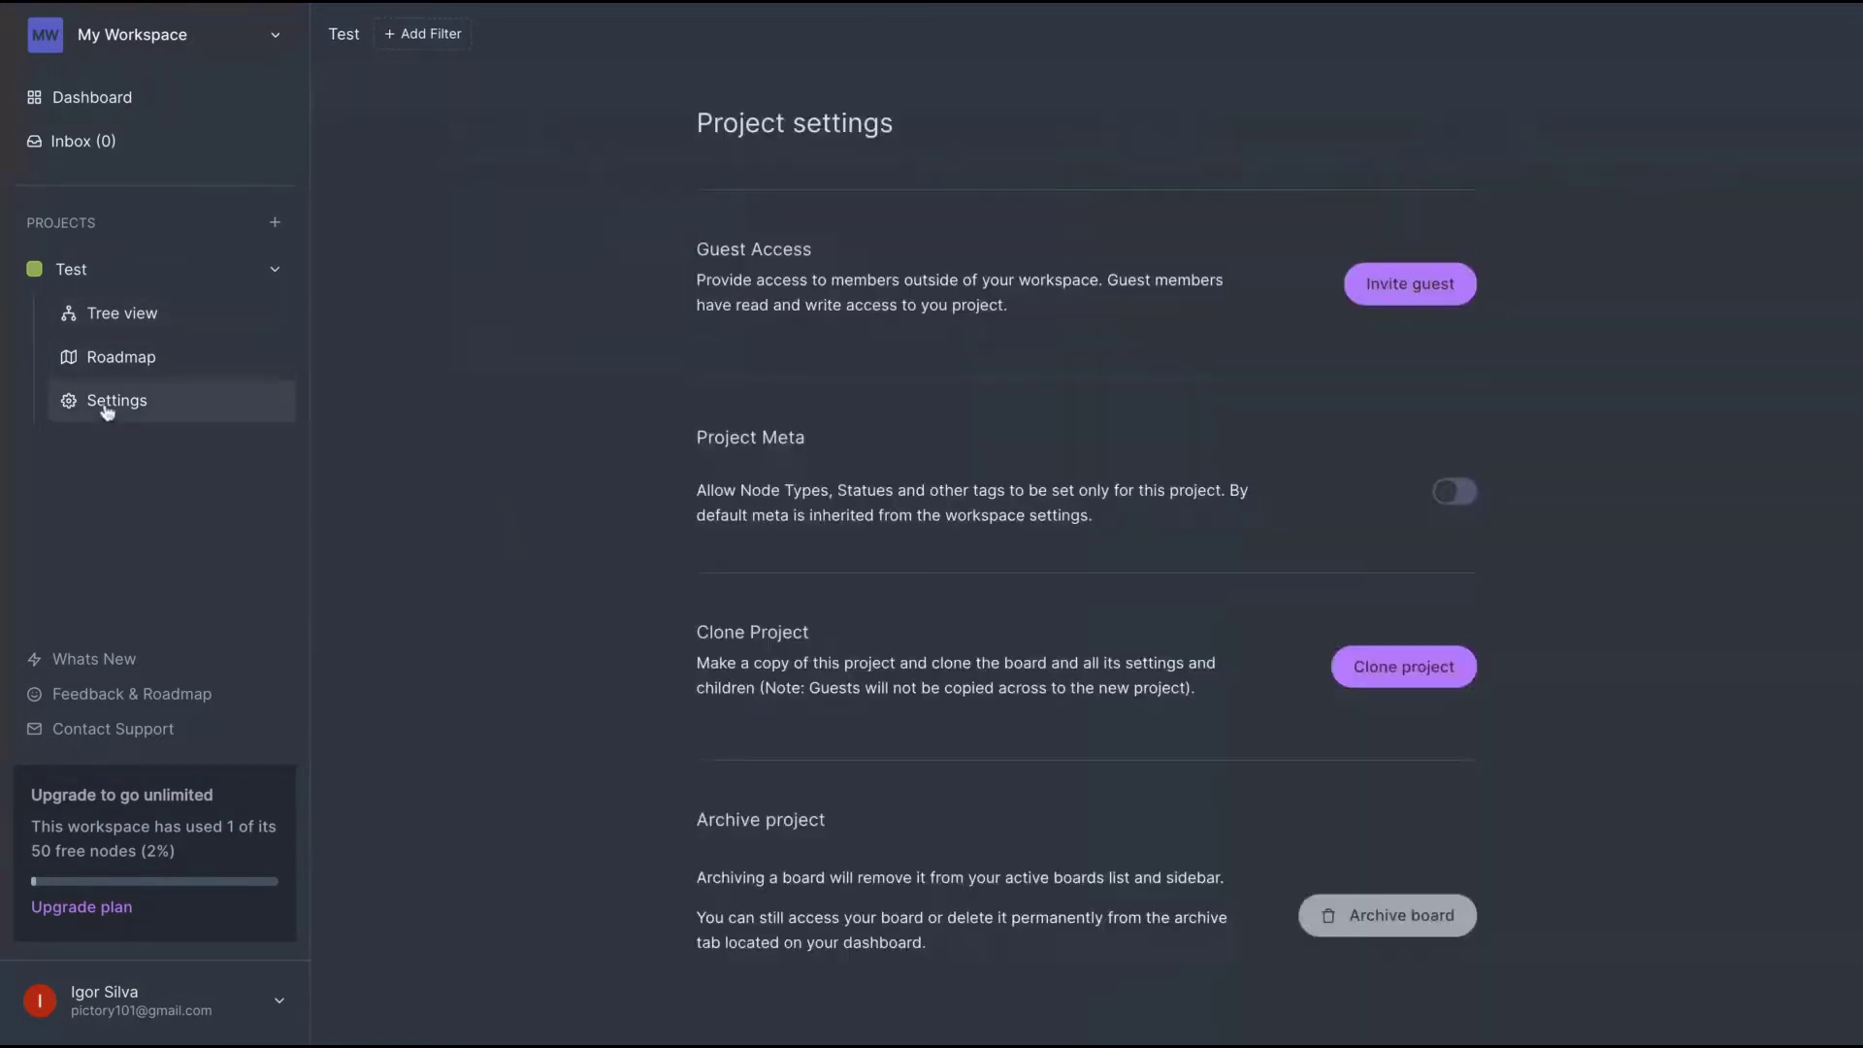
left_click(118, 321)
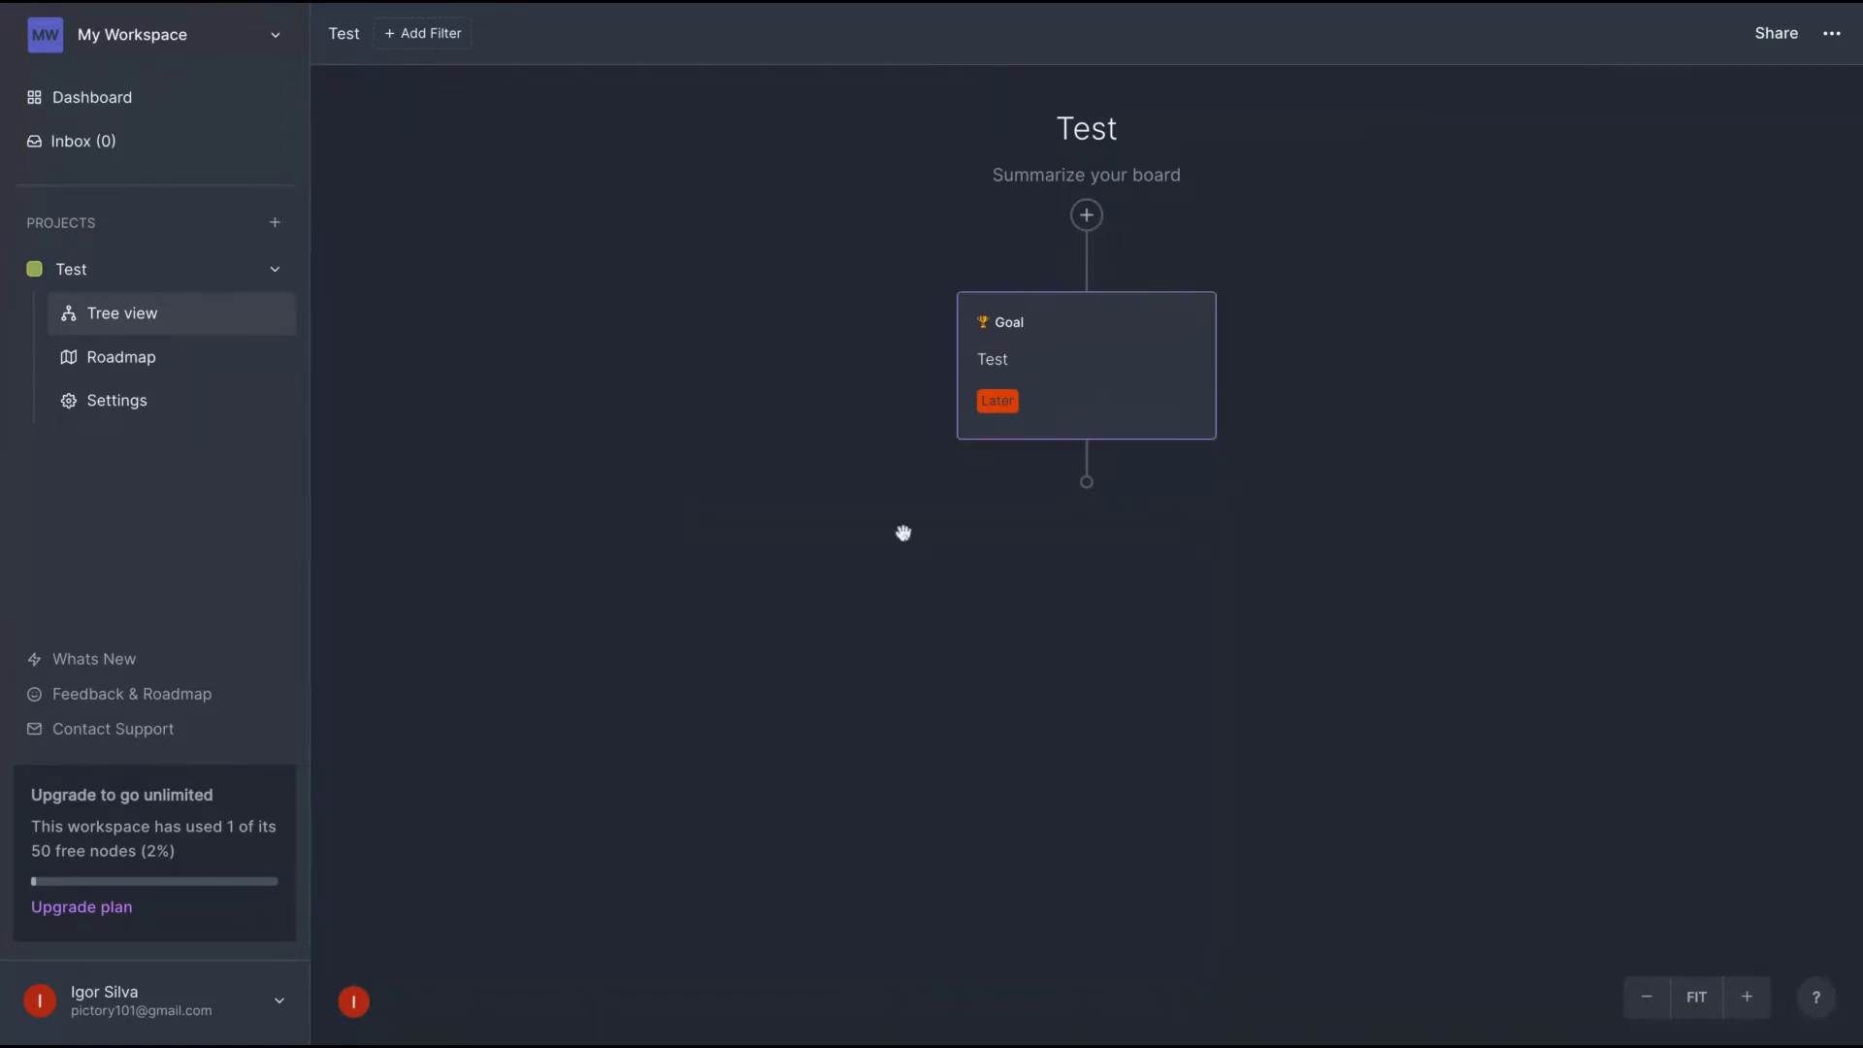
- Open the Test goal node's details and check the Node Type list, keeping it as Goal
left_click(1126, 358)
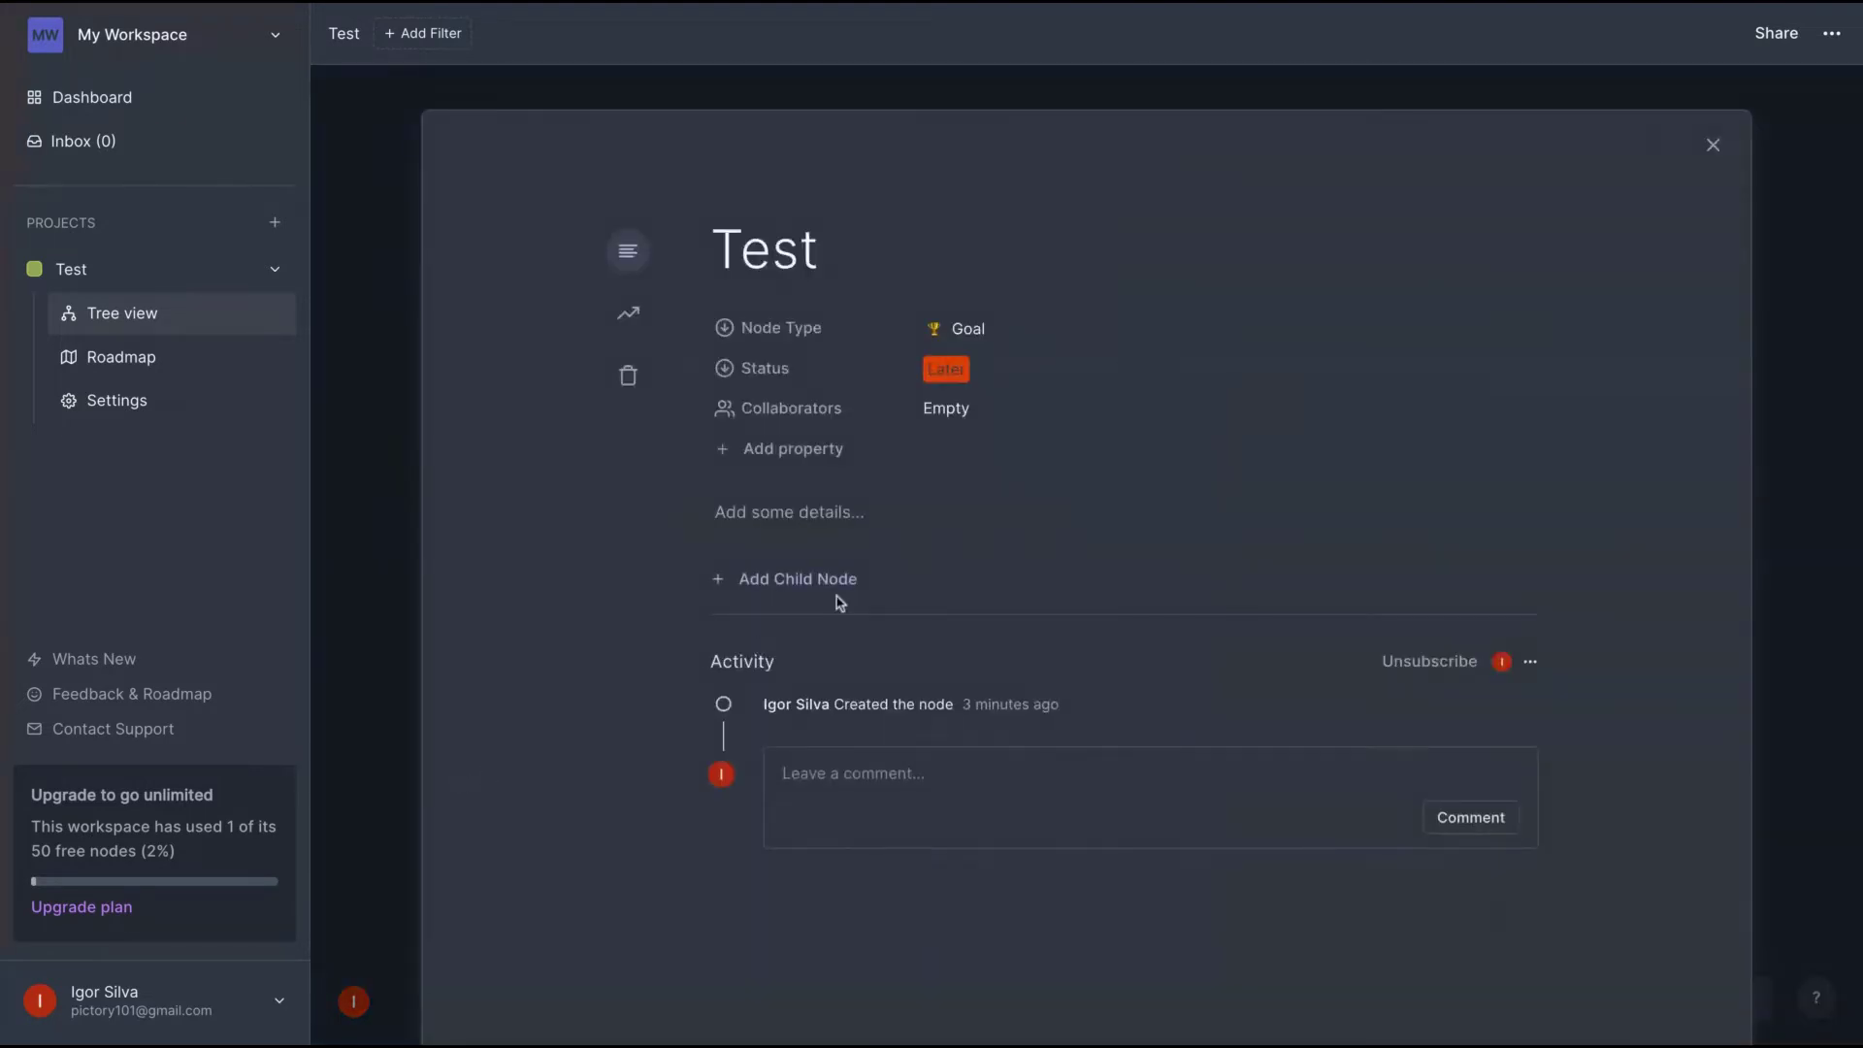
scroll(840, 604, "down", 1)
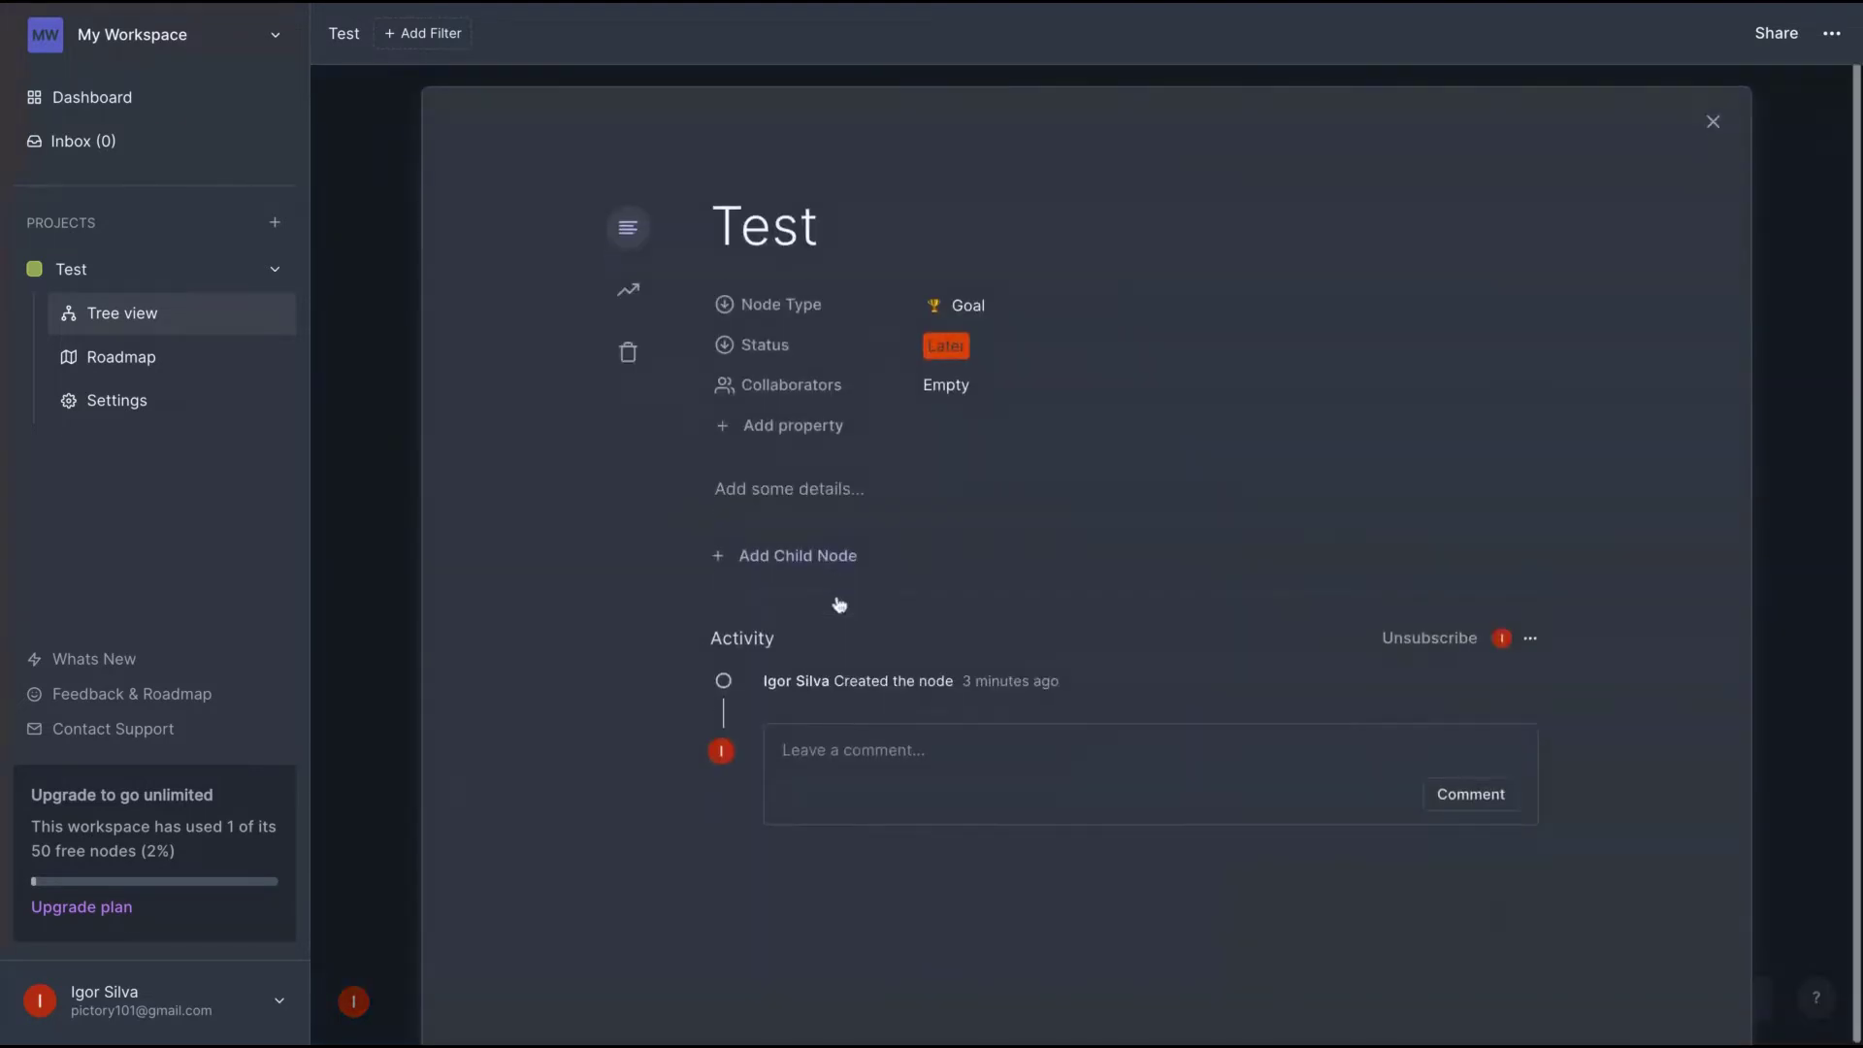
left_click(939, 314)
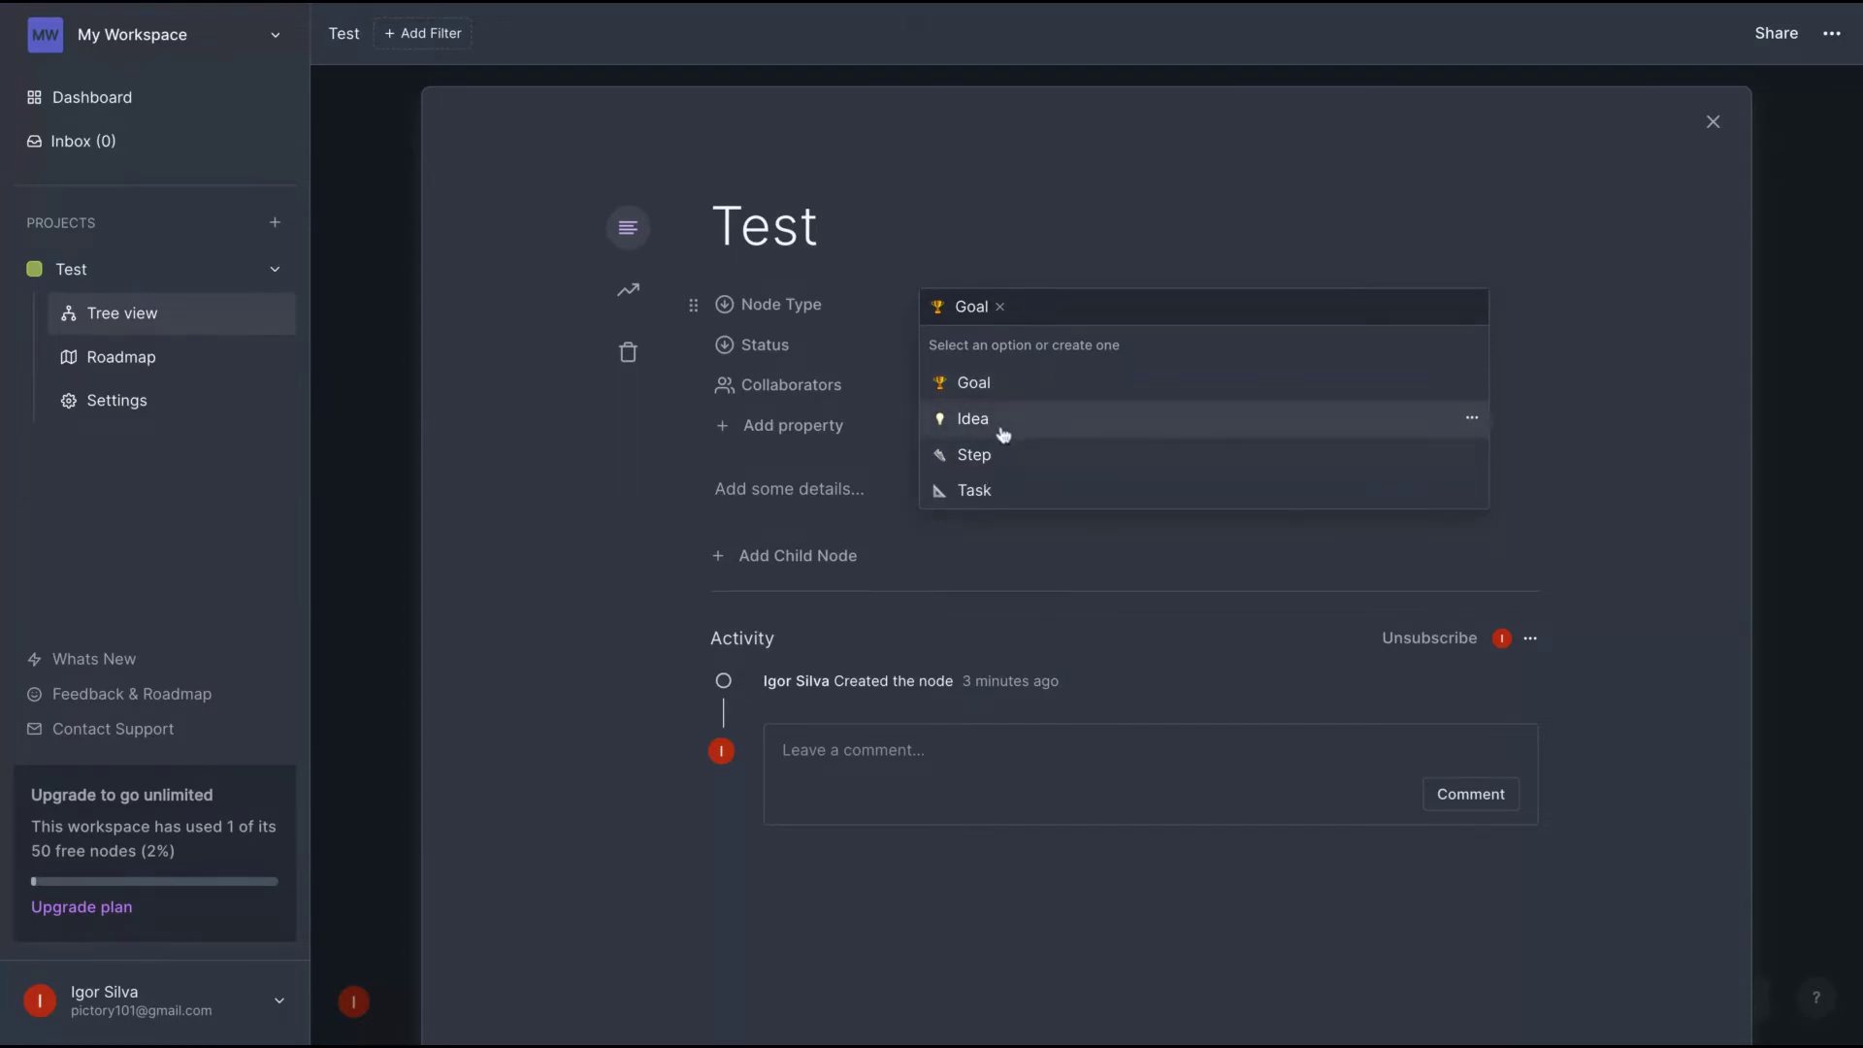
left_click(636, 495)
- Add a property to the goal, leaving Feature empty and assigning no collaborator
left_click(826, 430)
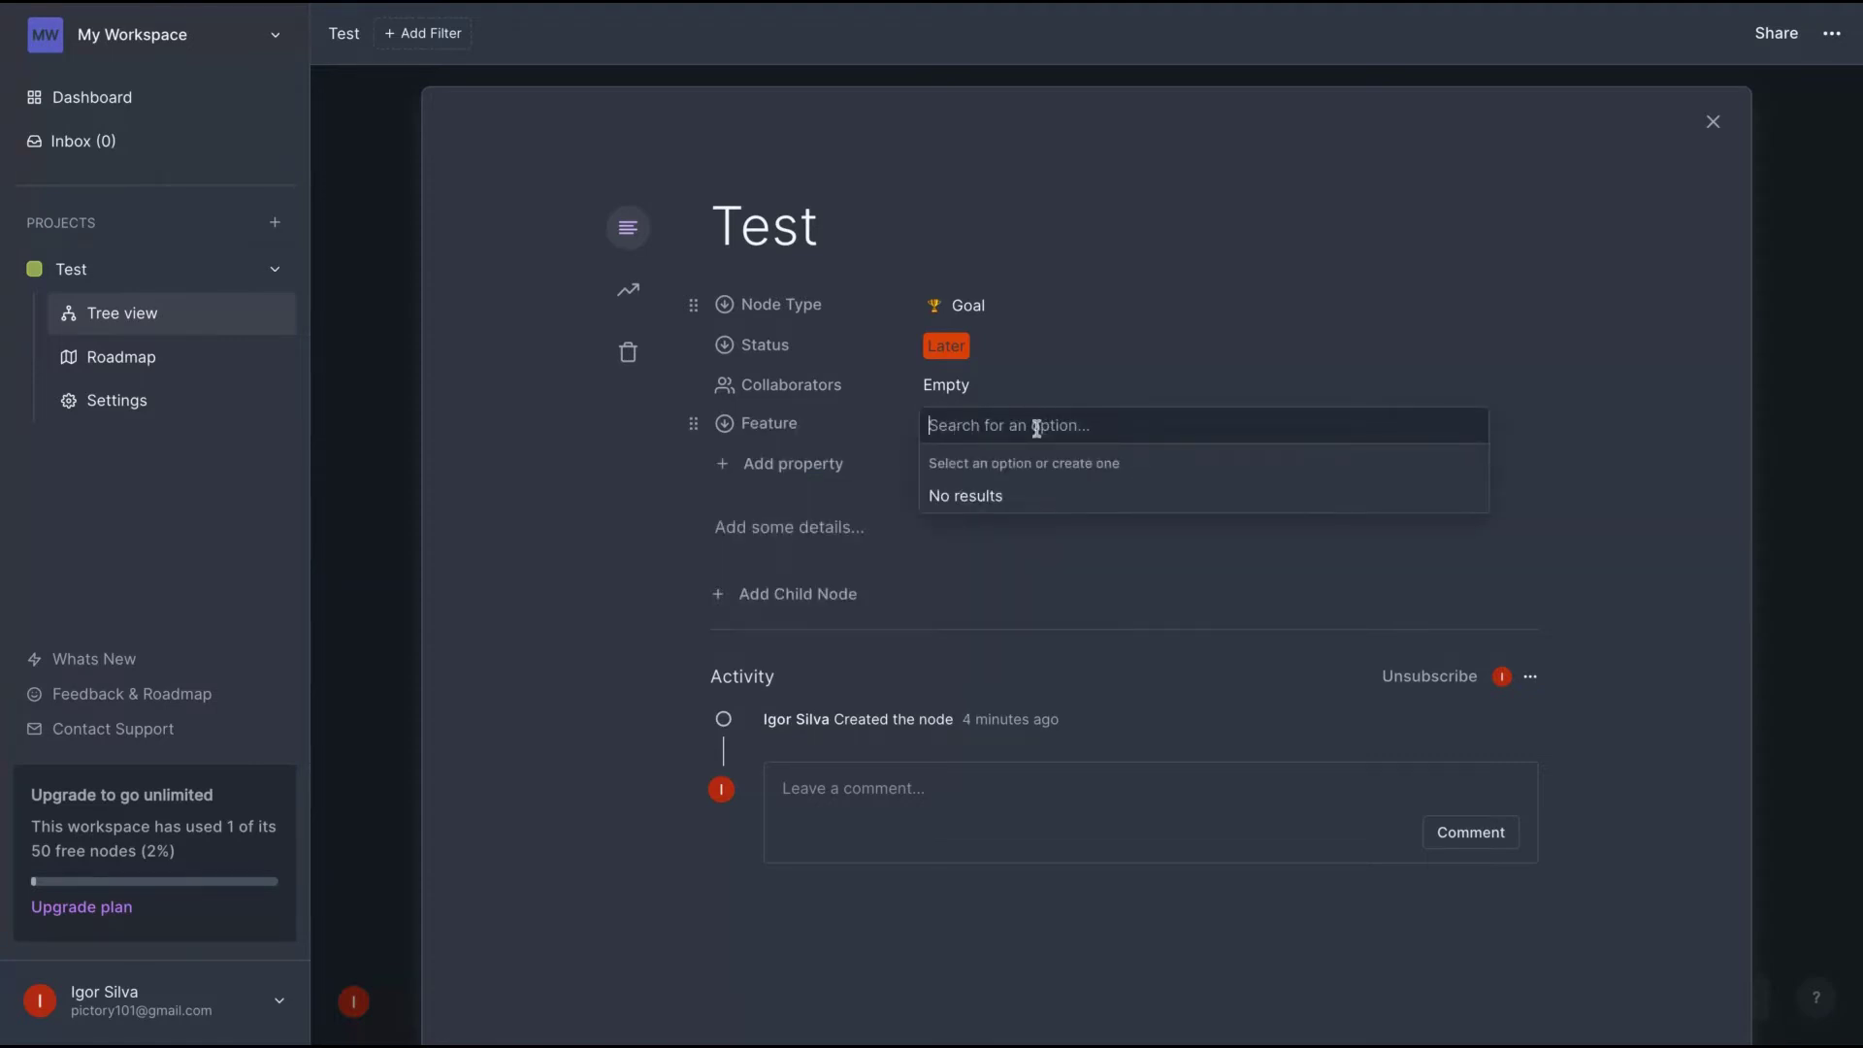
left_click(935, 393)
left_click(936, 388)
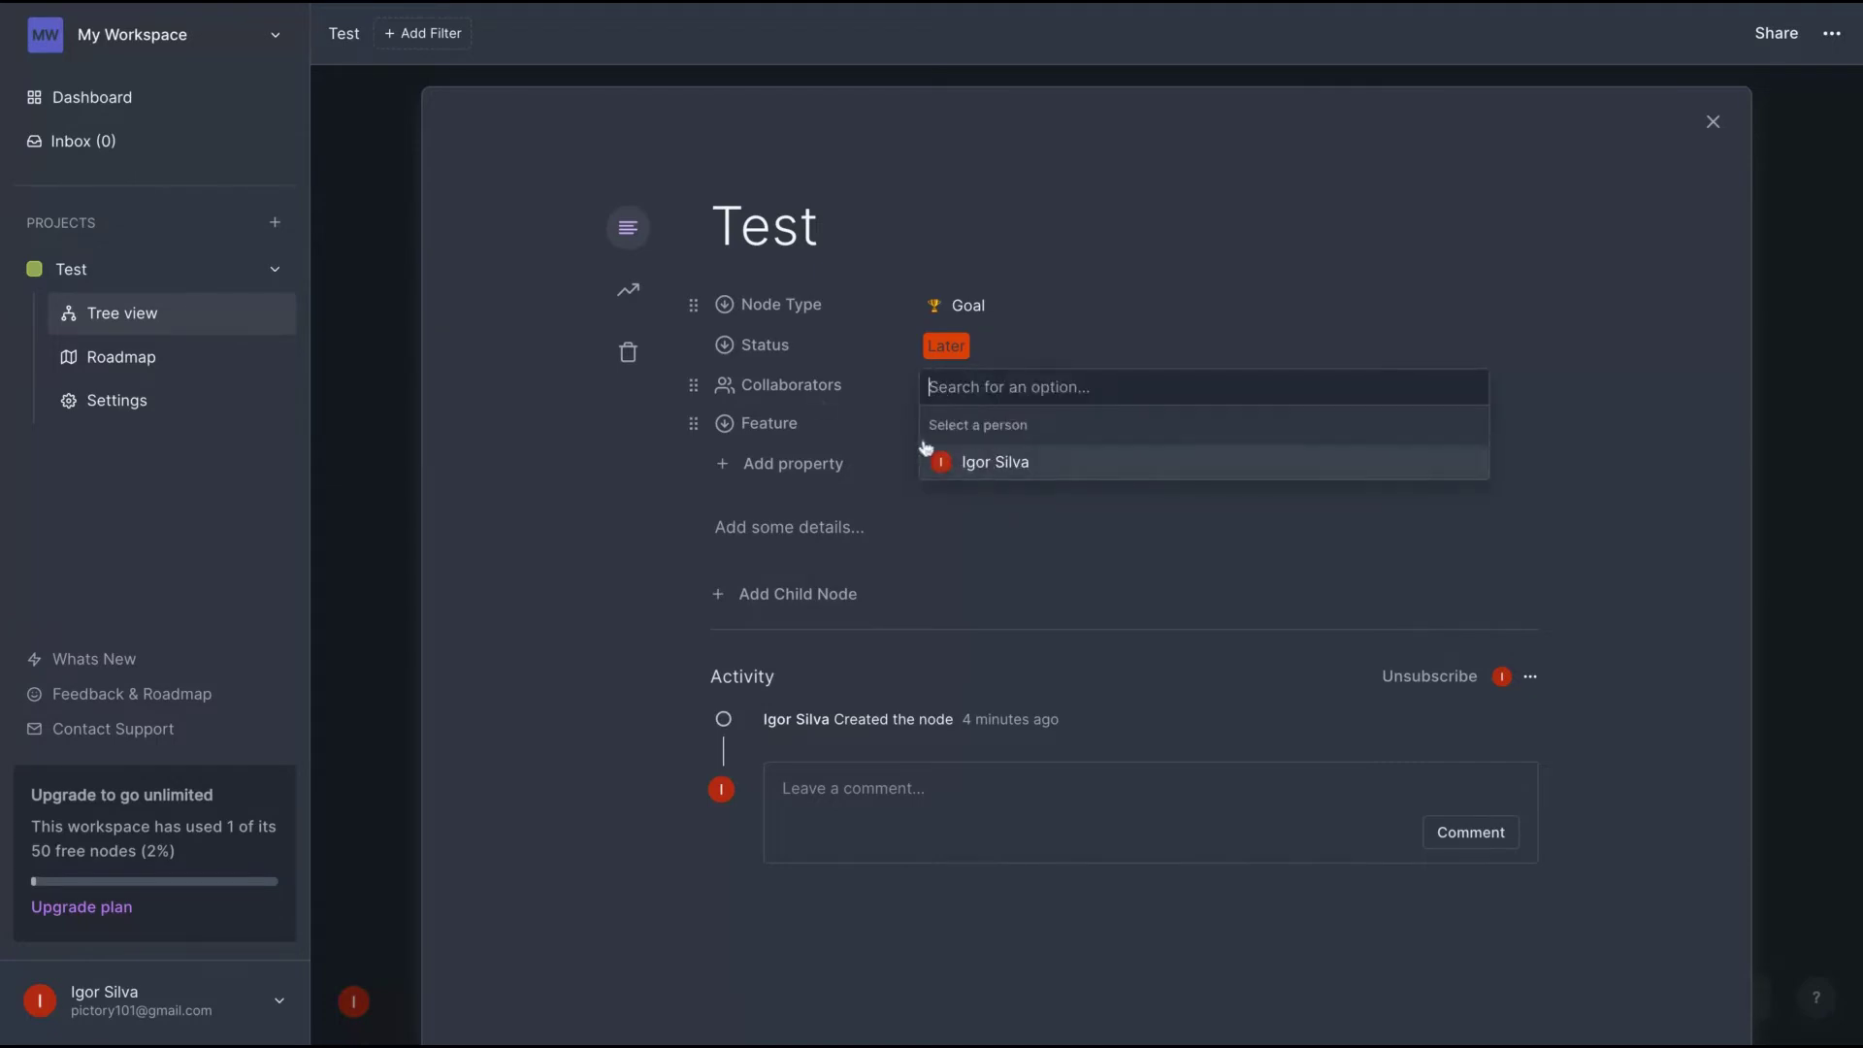
left_click(601, 458)
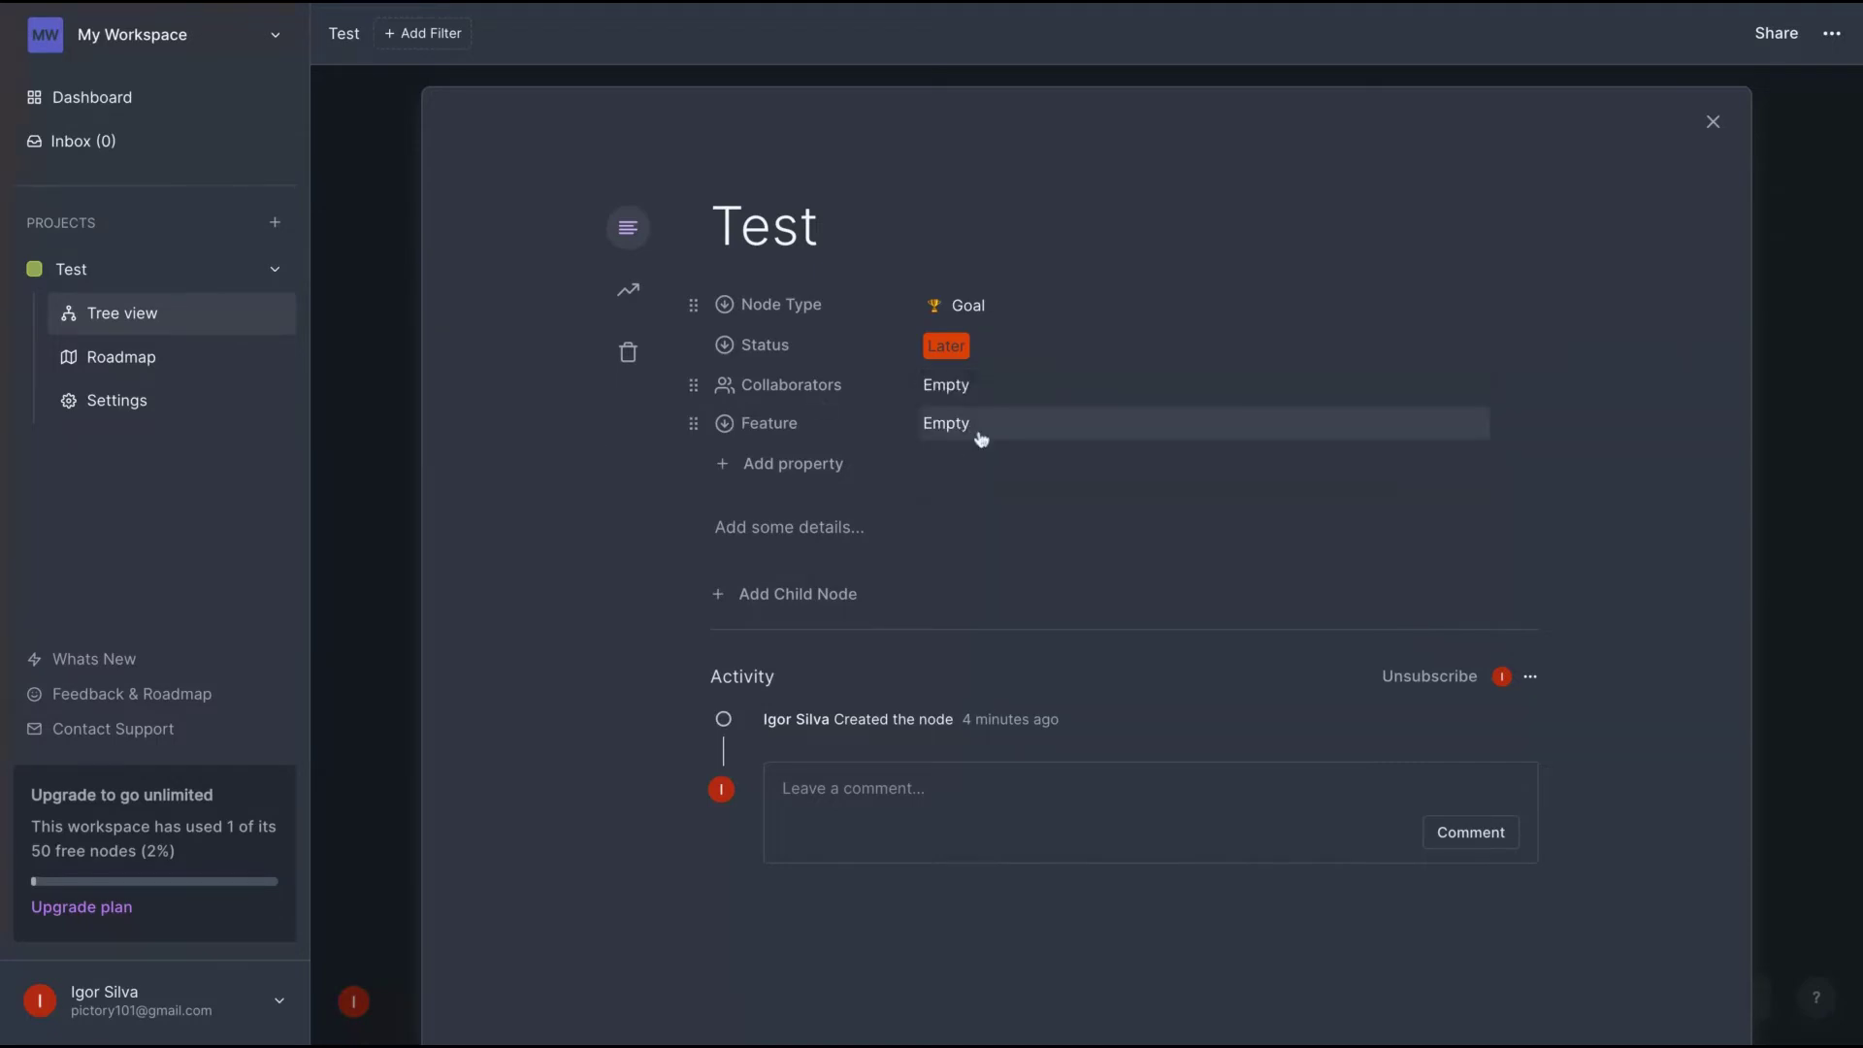
- Add a second Select property, still named Property, below Feature and inspect its value options
left_click(766, 468)
left_click(825, 591)
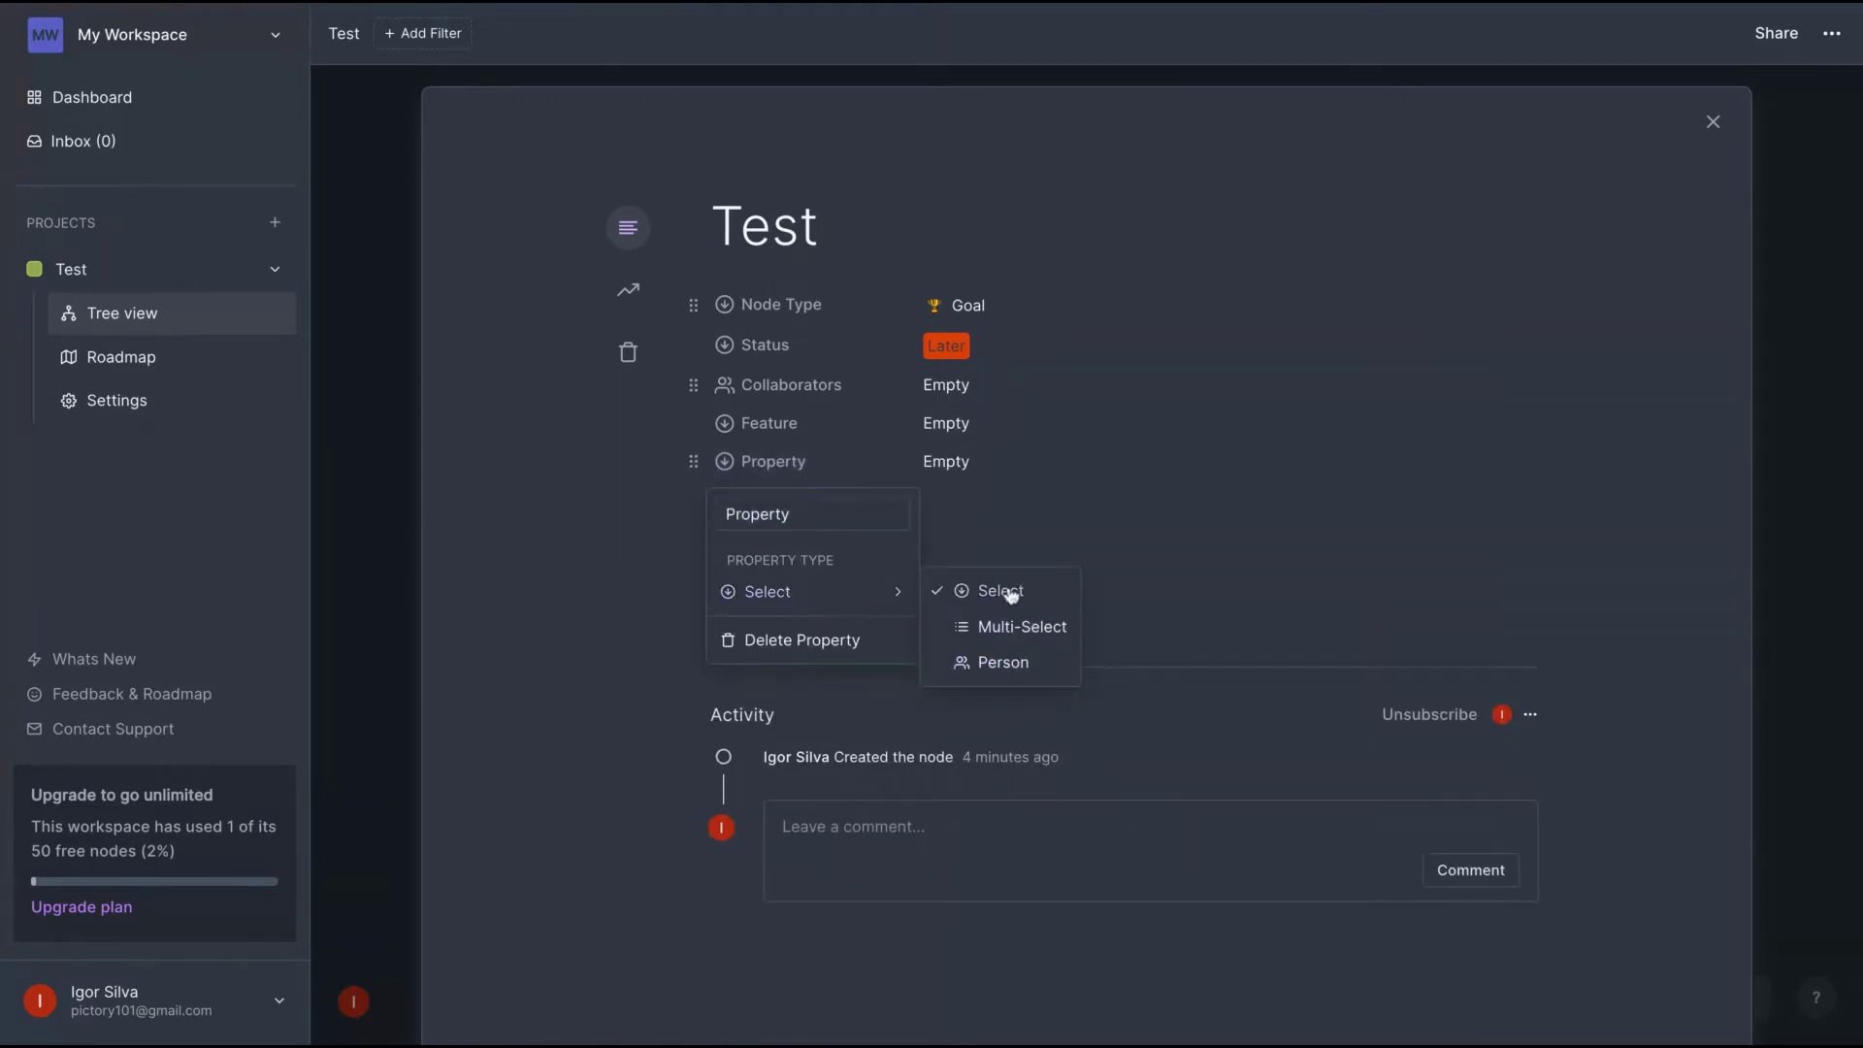
left_click(1019, 491)
left_click(920, 456)
left_click(936, 461)
left_click(941, 462)
left_click(948, 434)
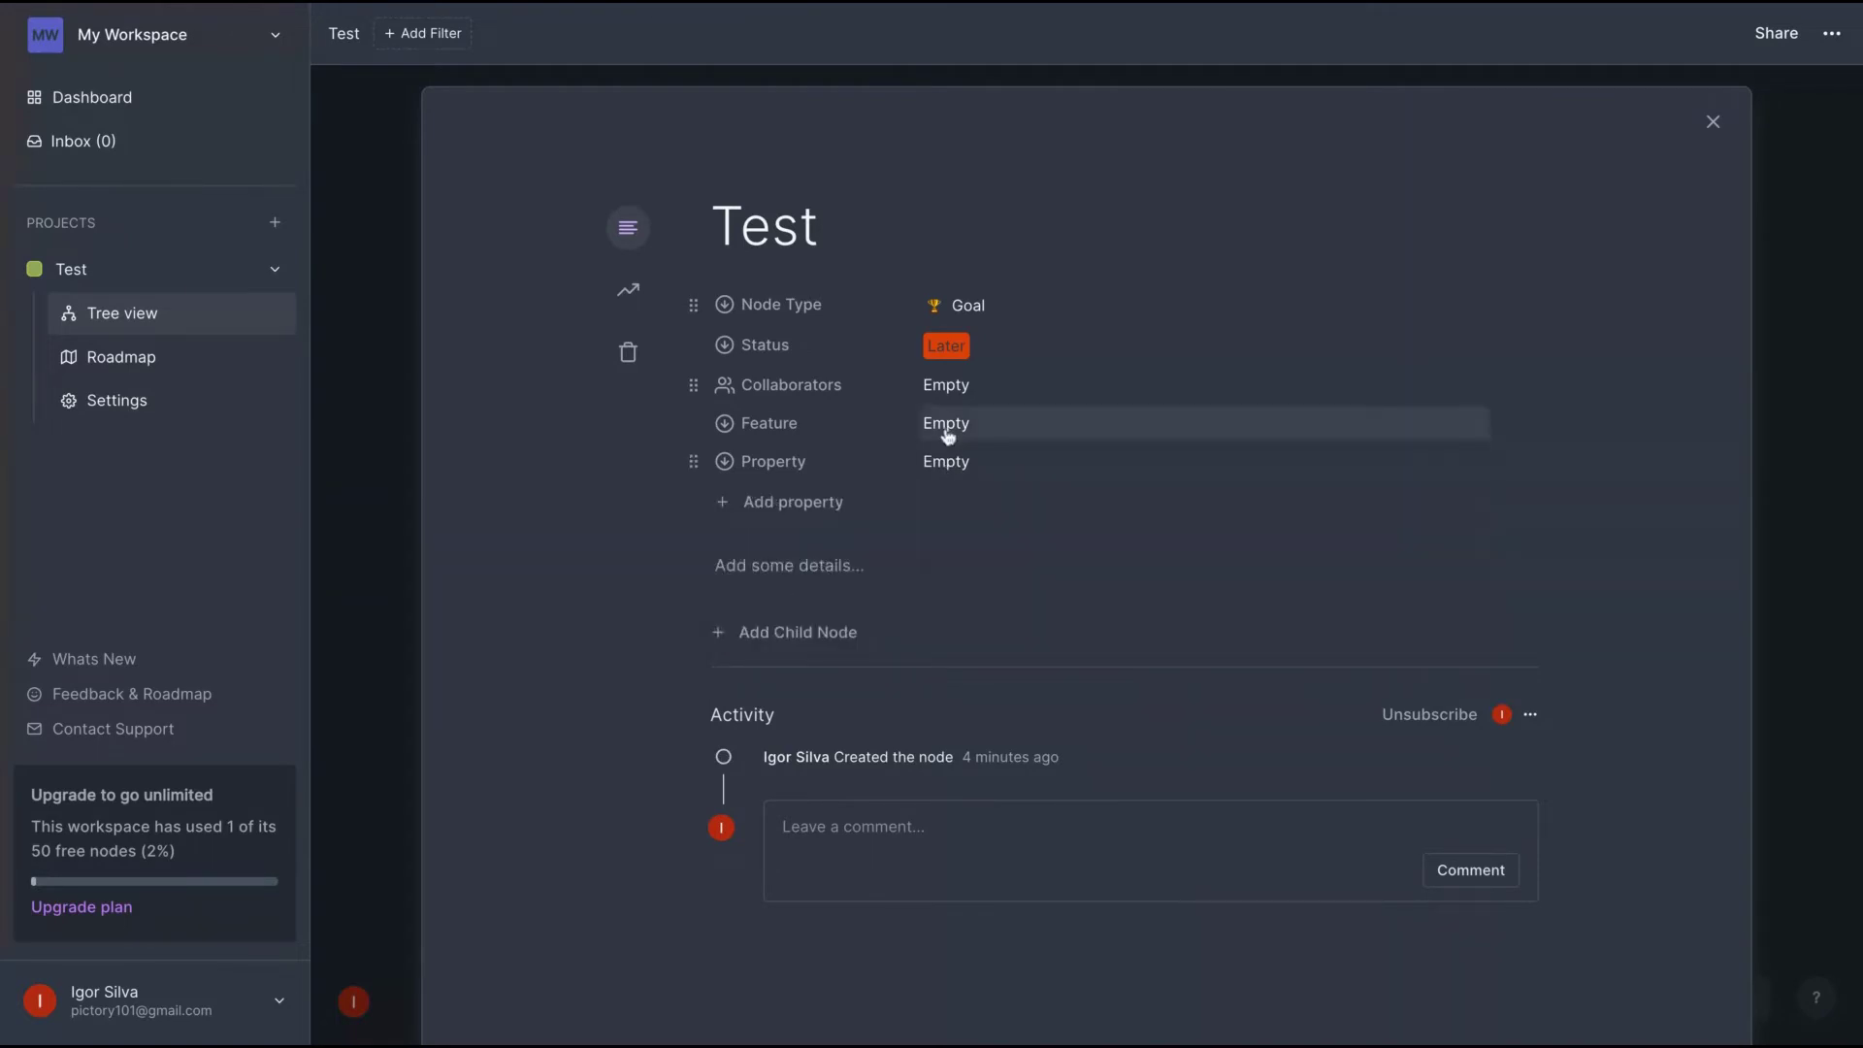
left_click(948, 432)
left_click(949, 387)
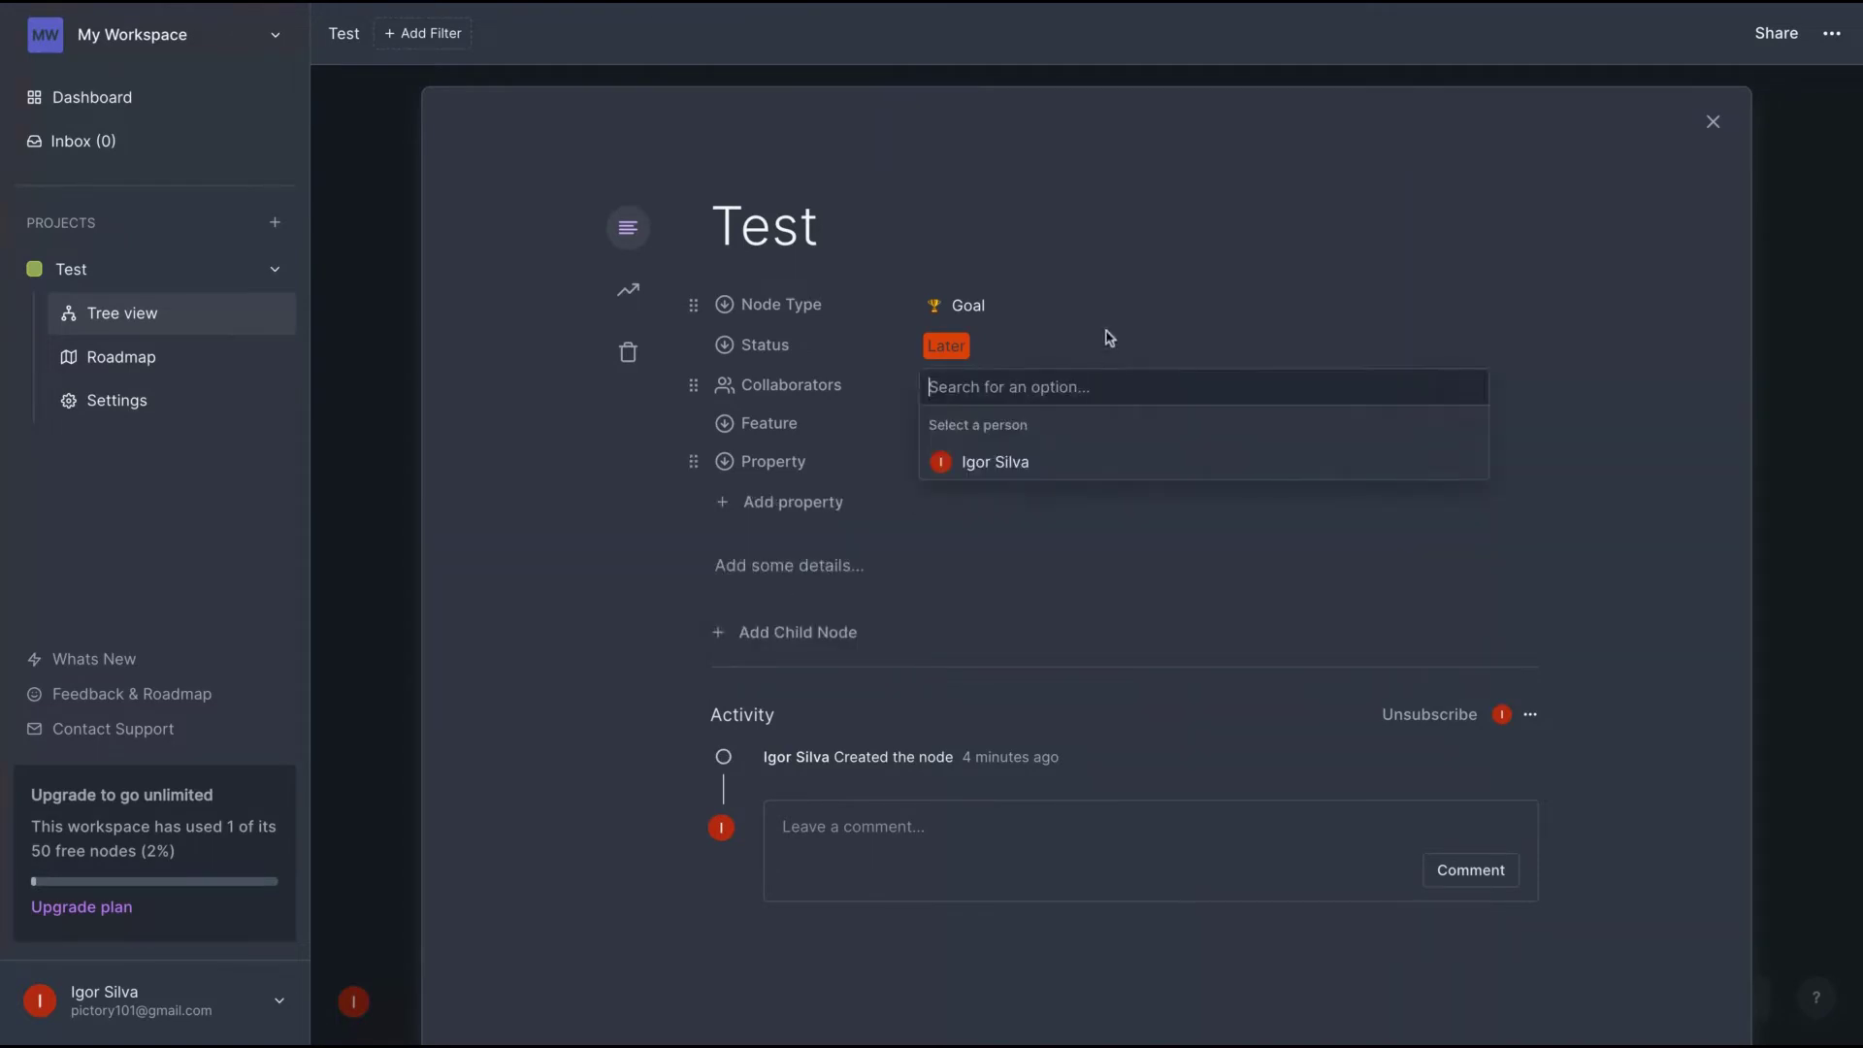
- Create and apply a new PM option on the Test goal's Feature property
left_click(1107, 337)
left_click(946, 423)
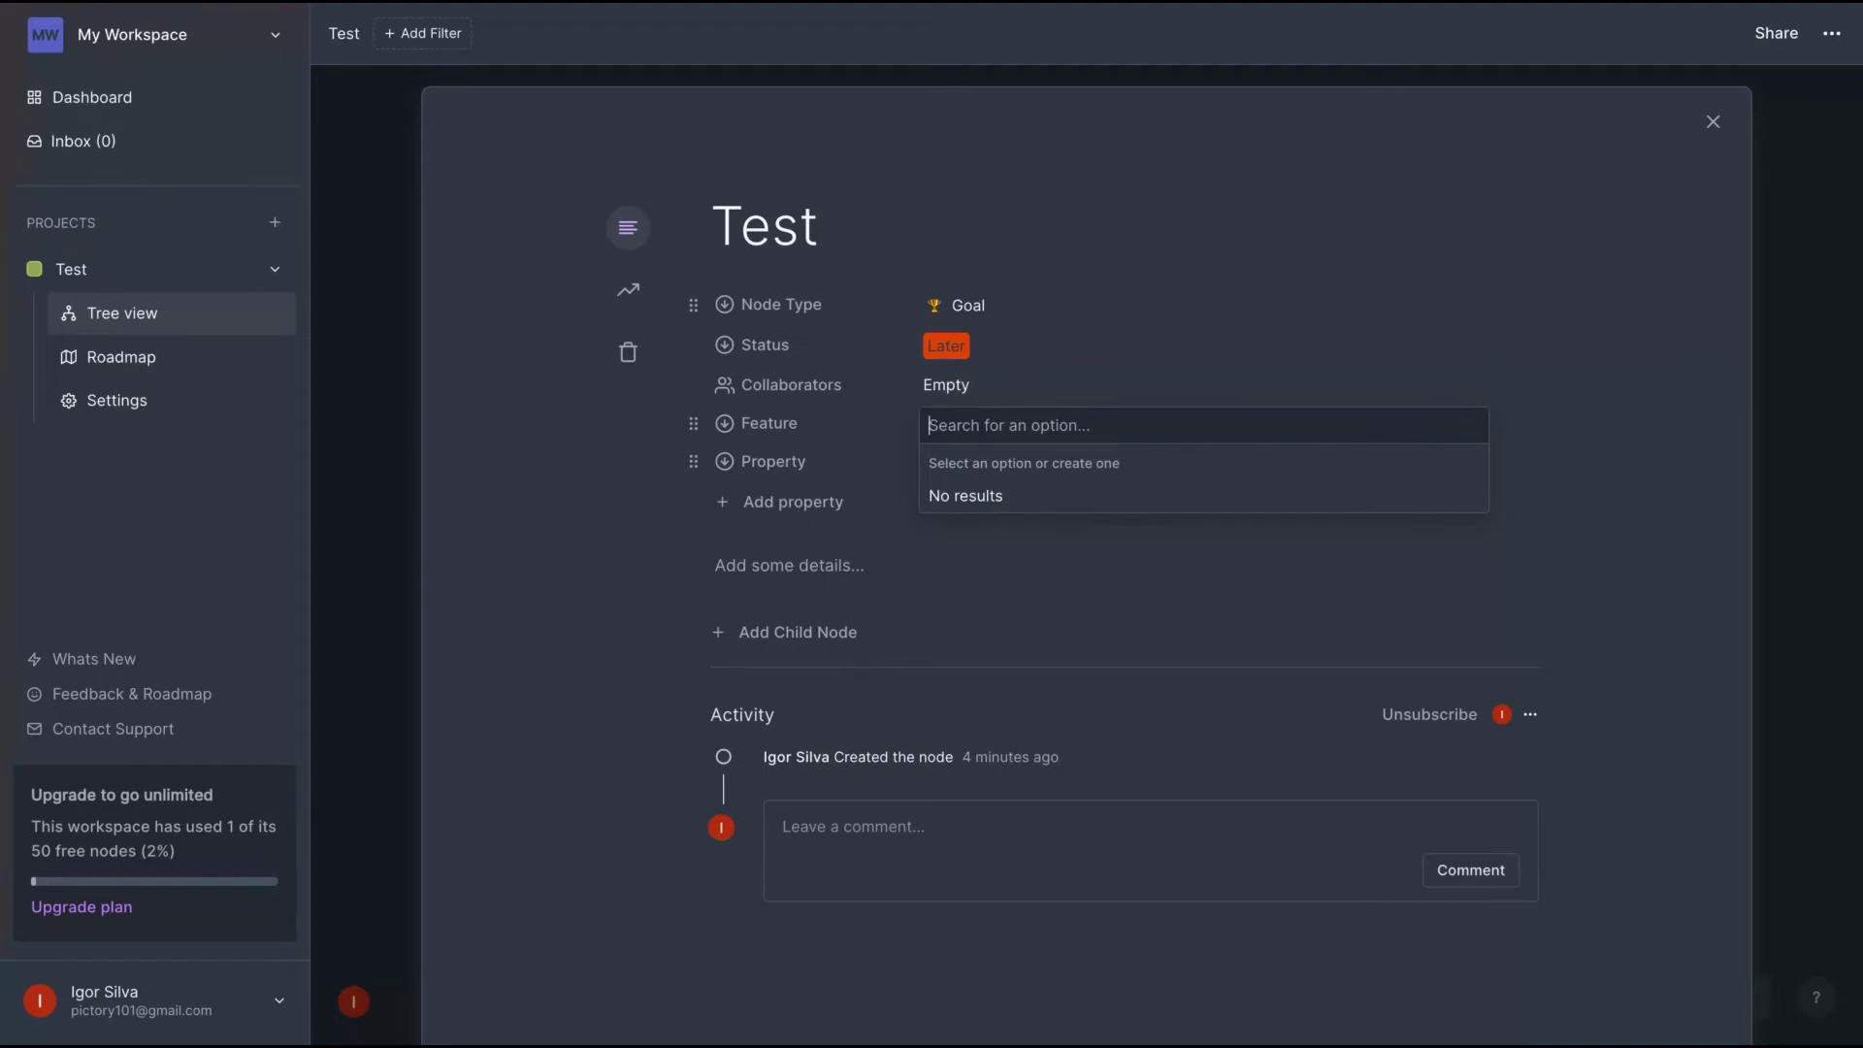
type("PM")
key("Return")
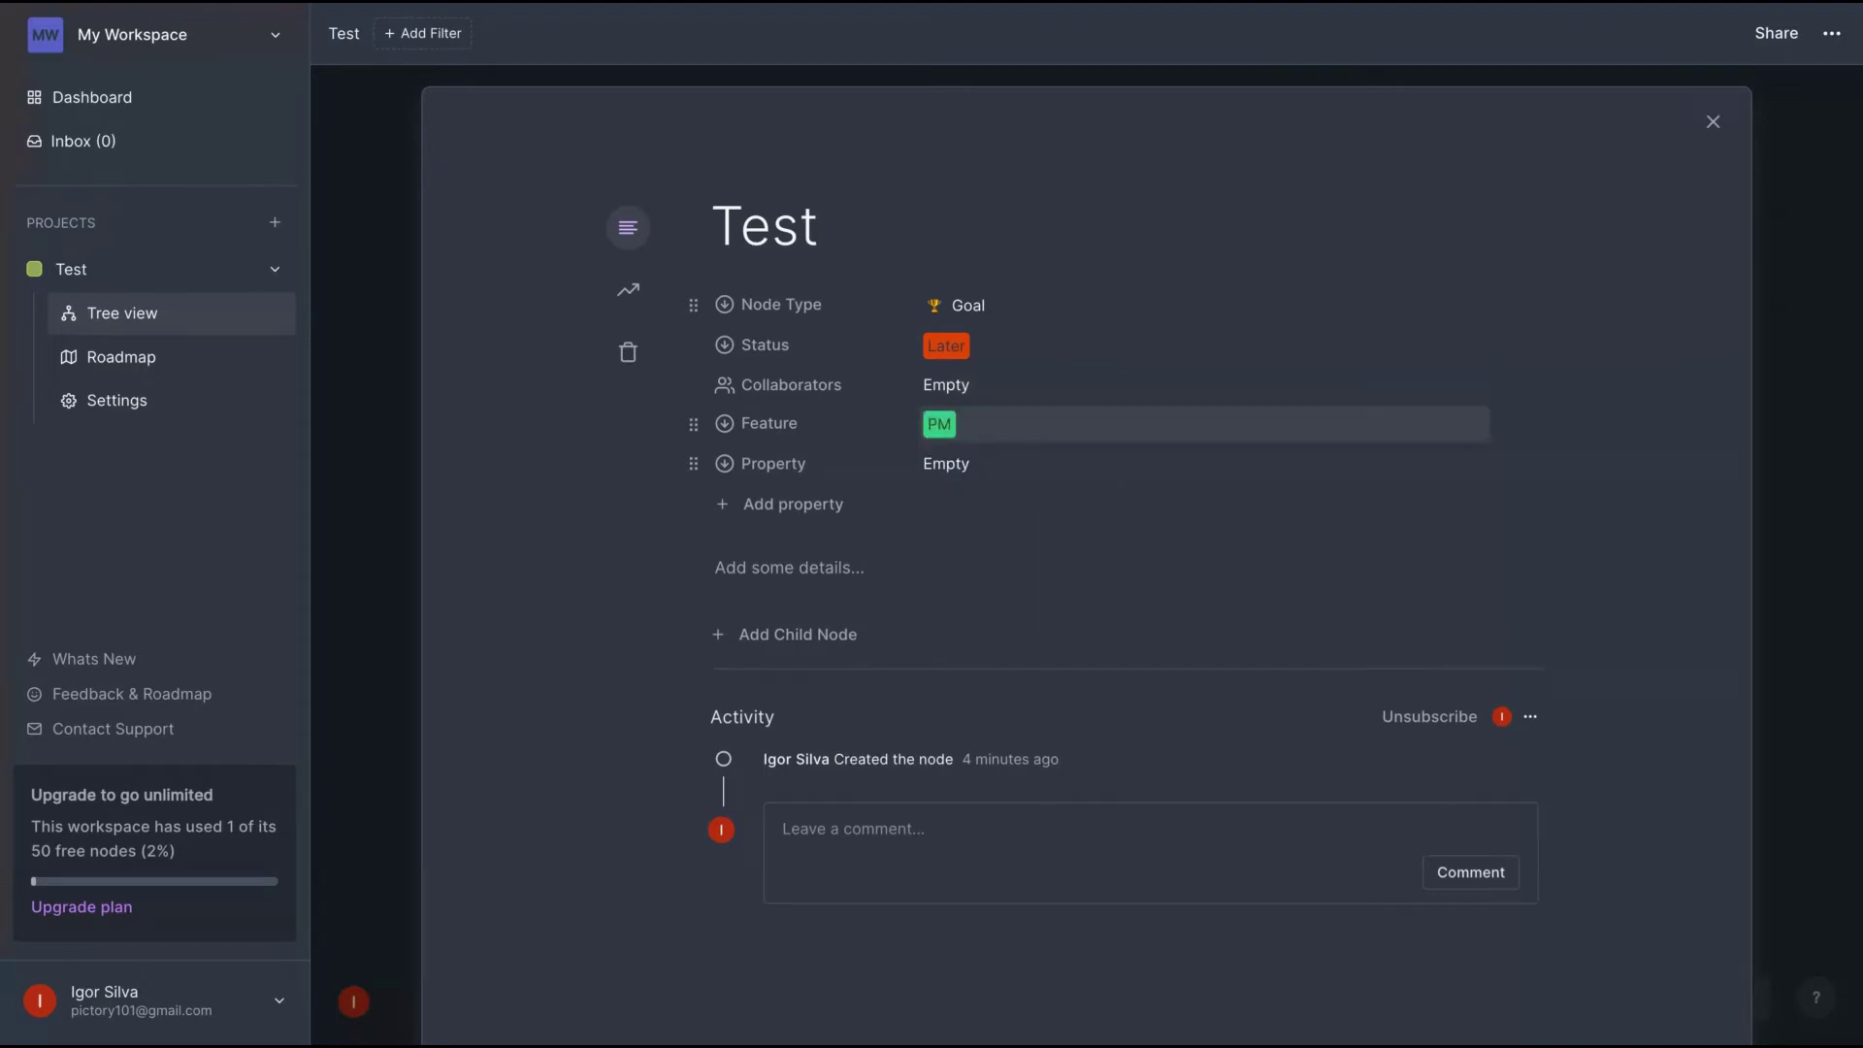
left_click(1036, 444)
- Delete the extra Property field from the Test goal node
left_click(648, 499)
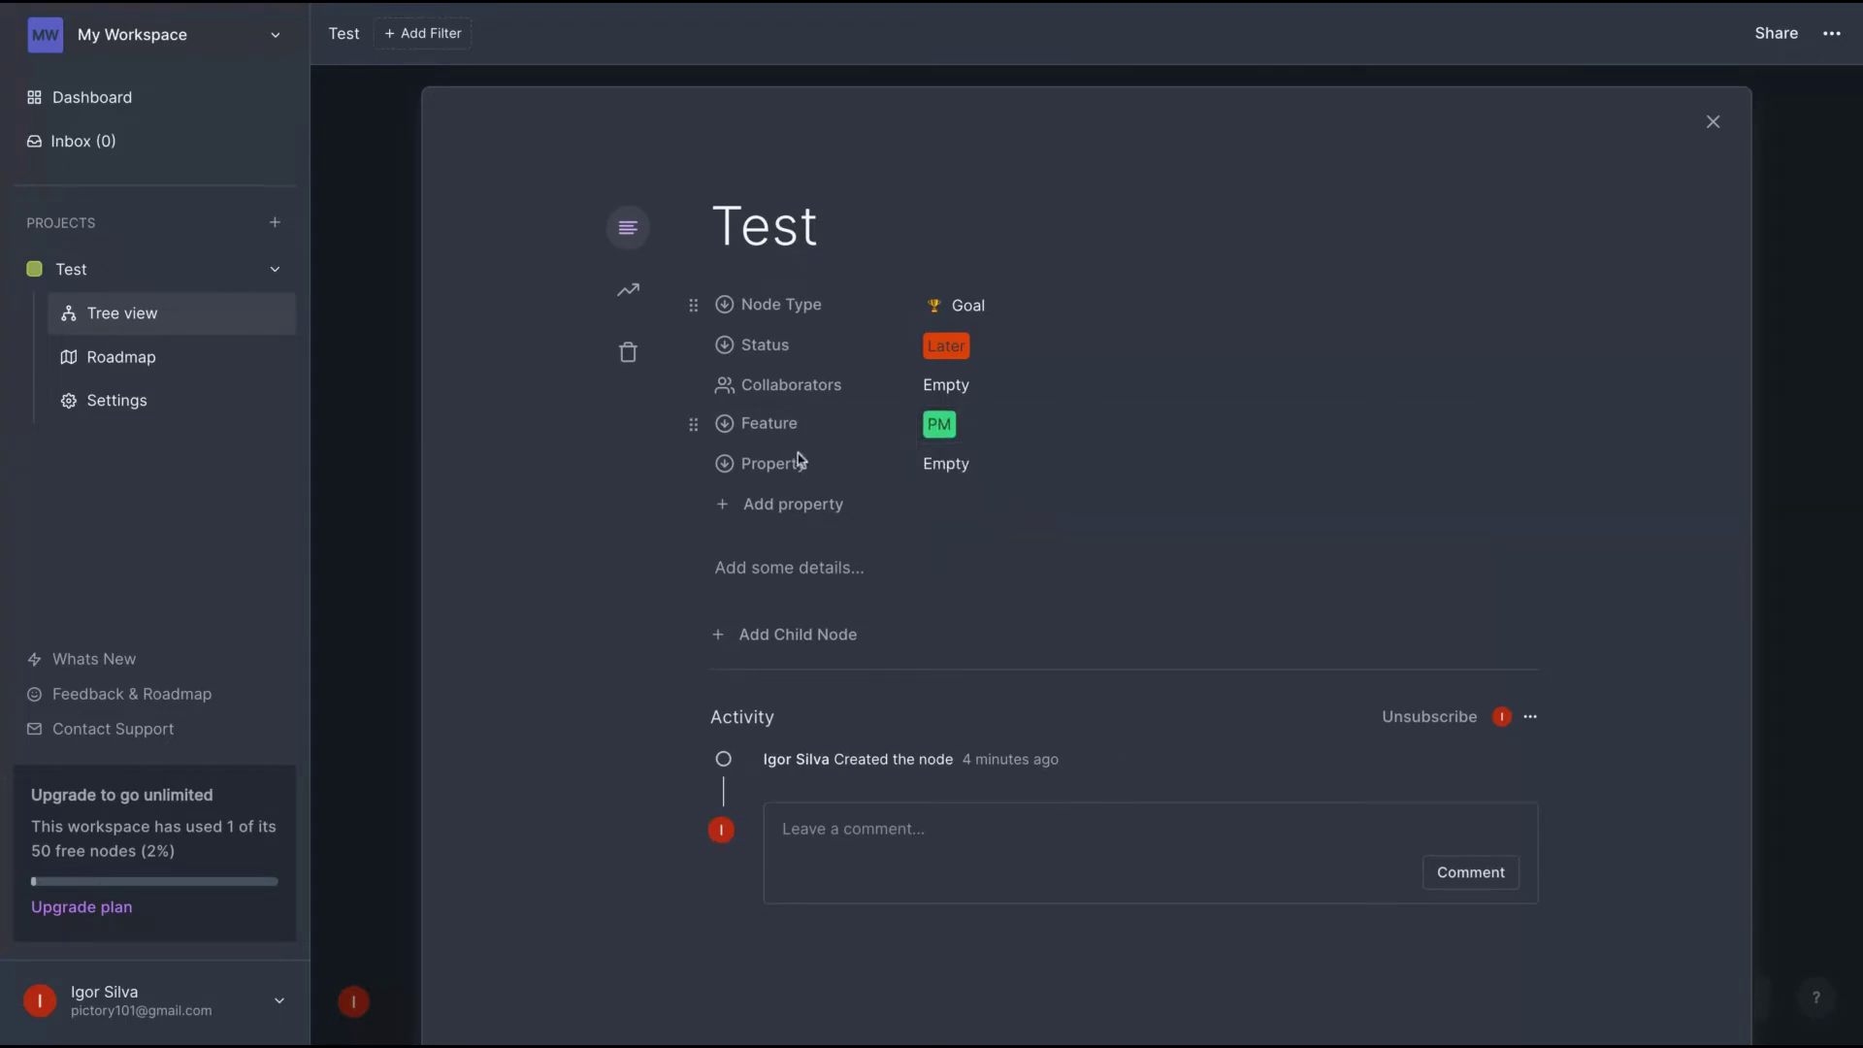
left_click(766, 469)
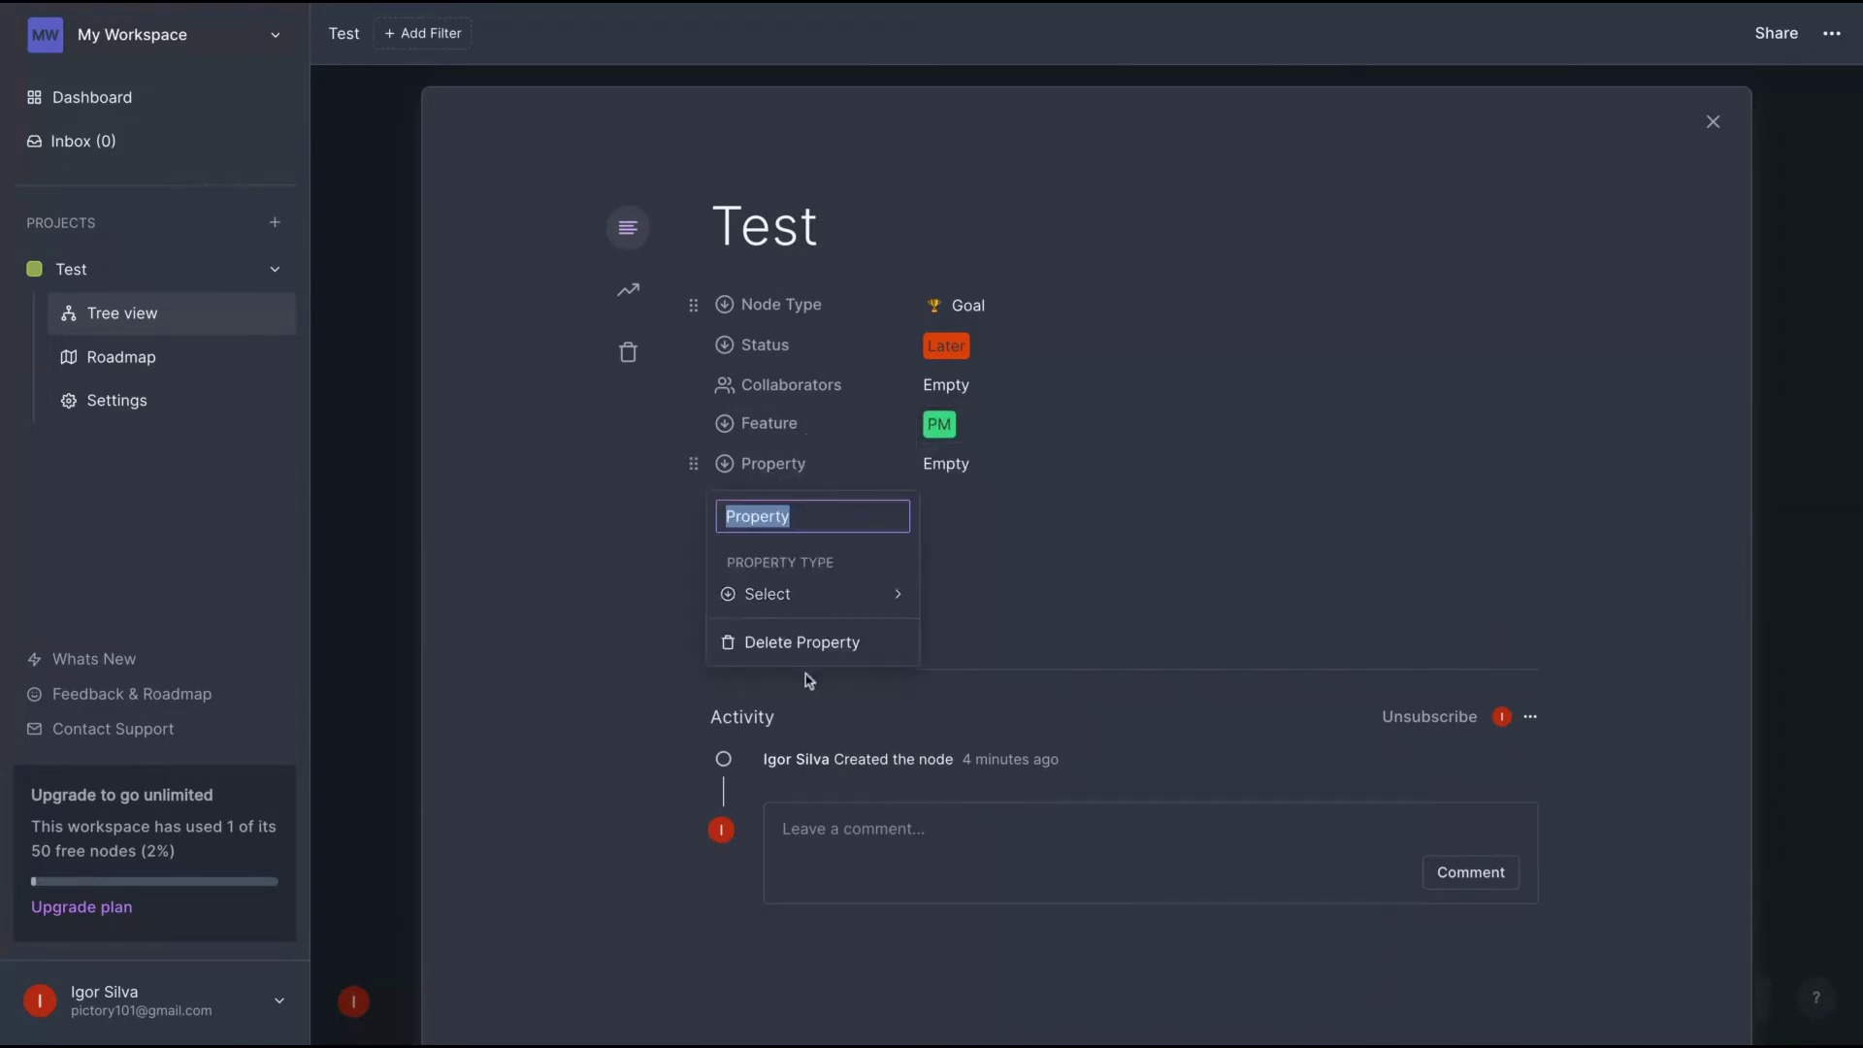
left_click(801, 644)
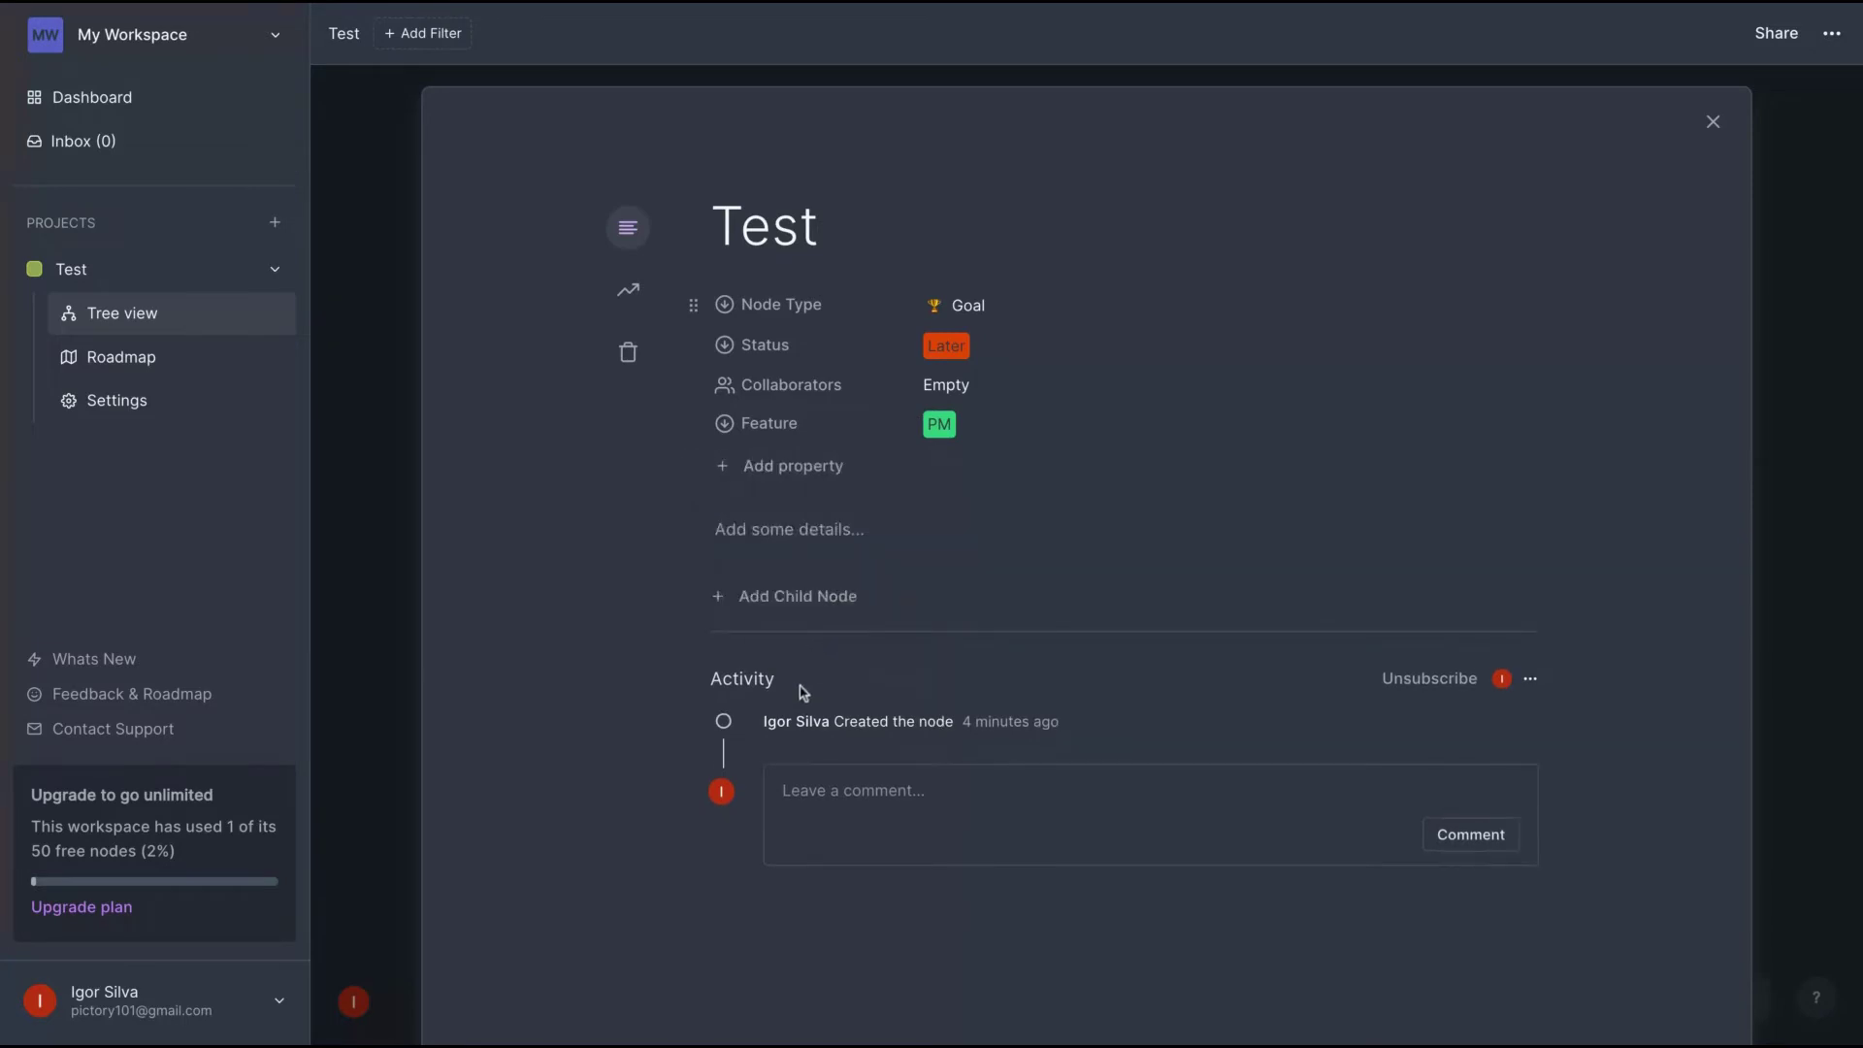
- Create a child node titled 'Child Node' under the Test goal and expand Children (1)
left_click(807, 598)
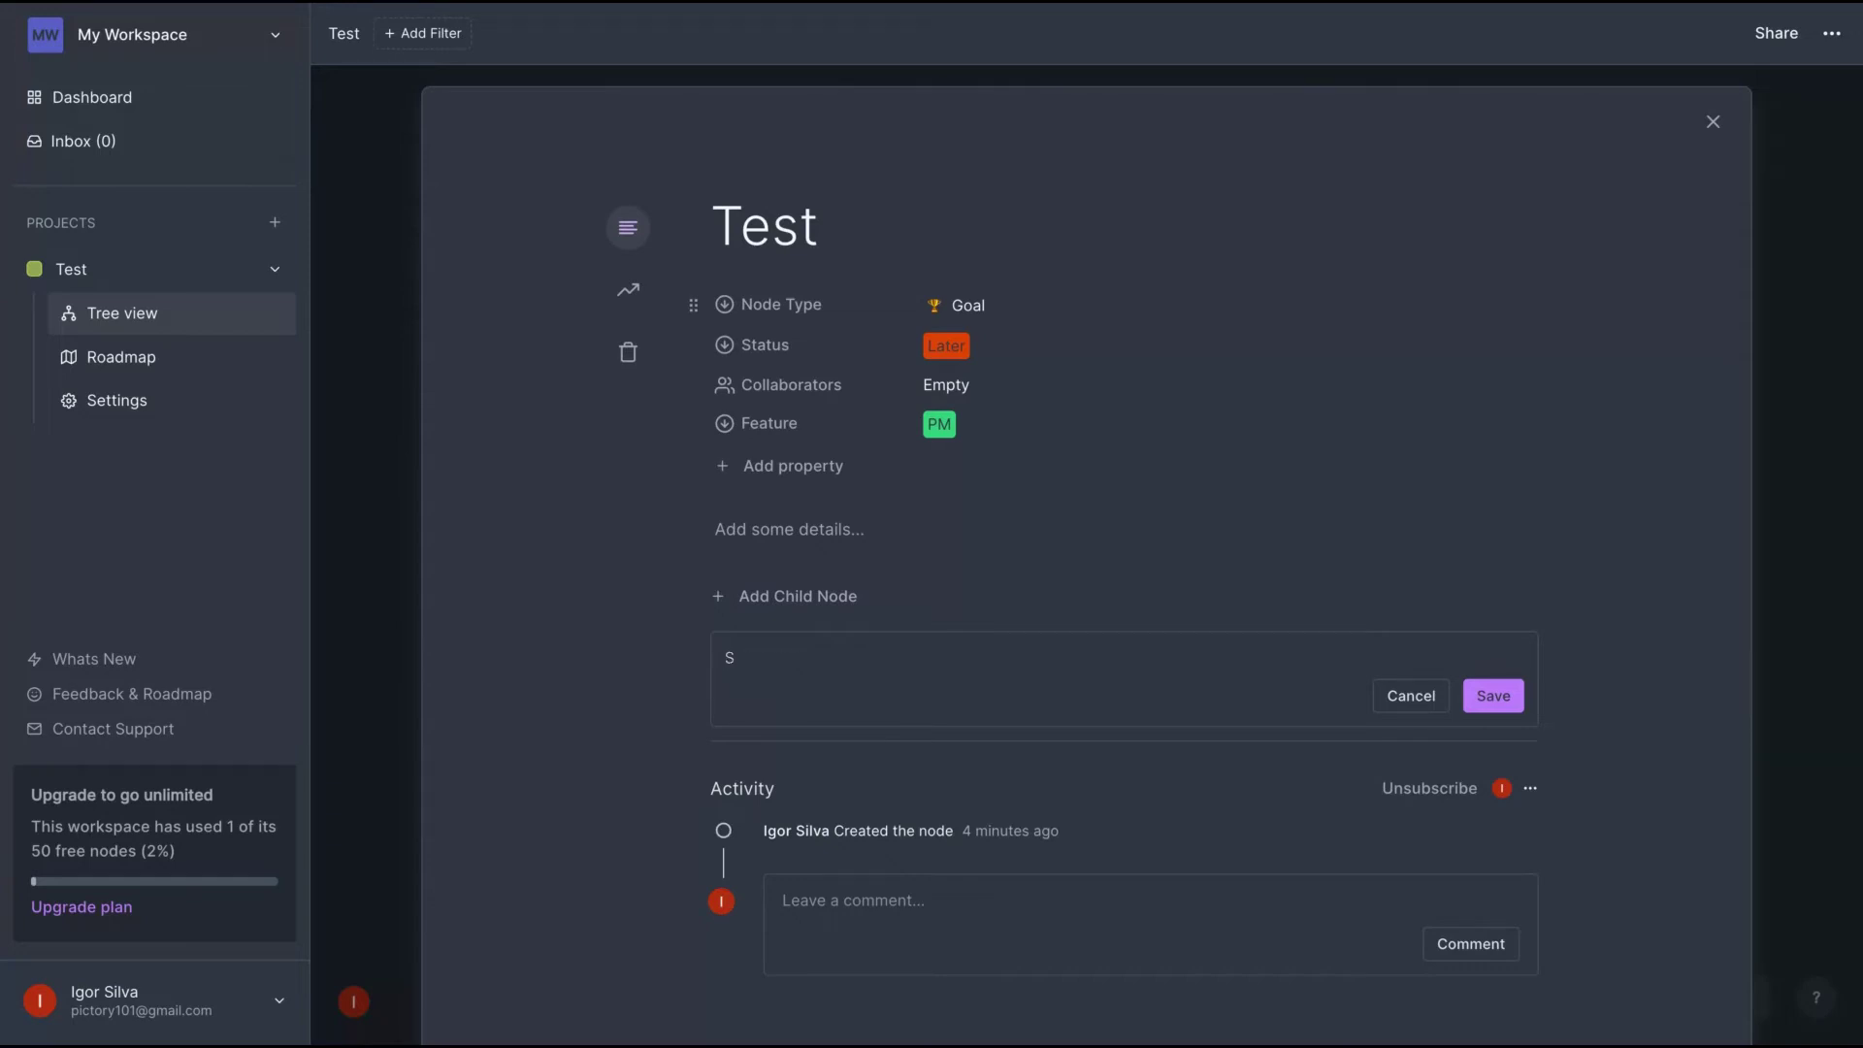
type("Child Node")
left_click(1493, 695)
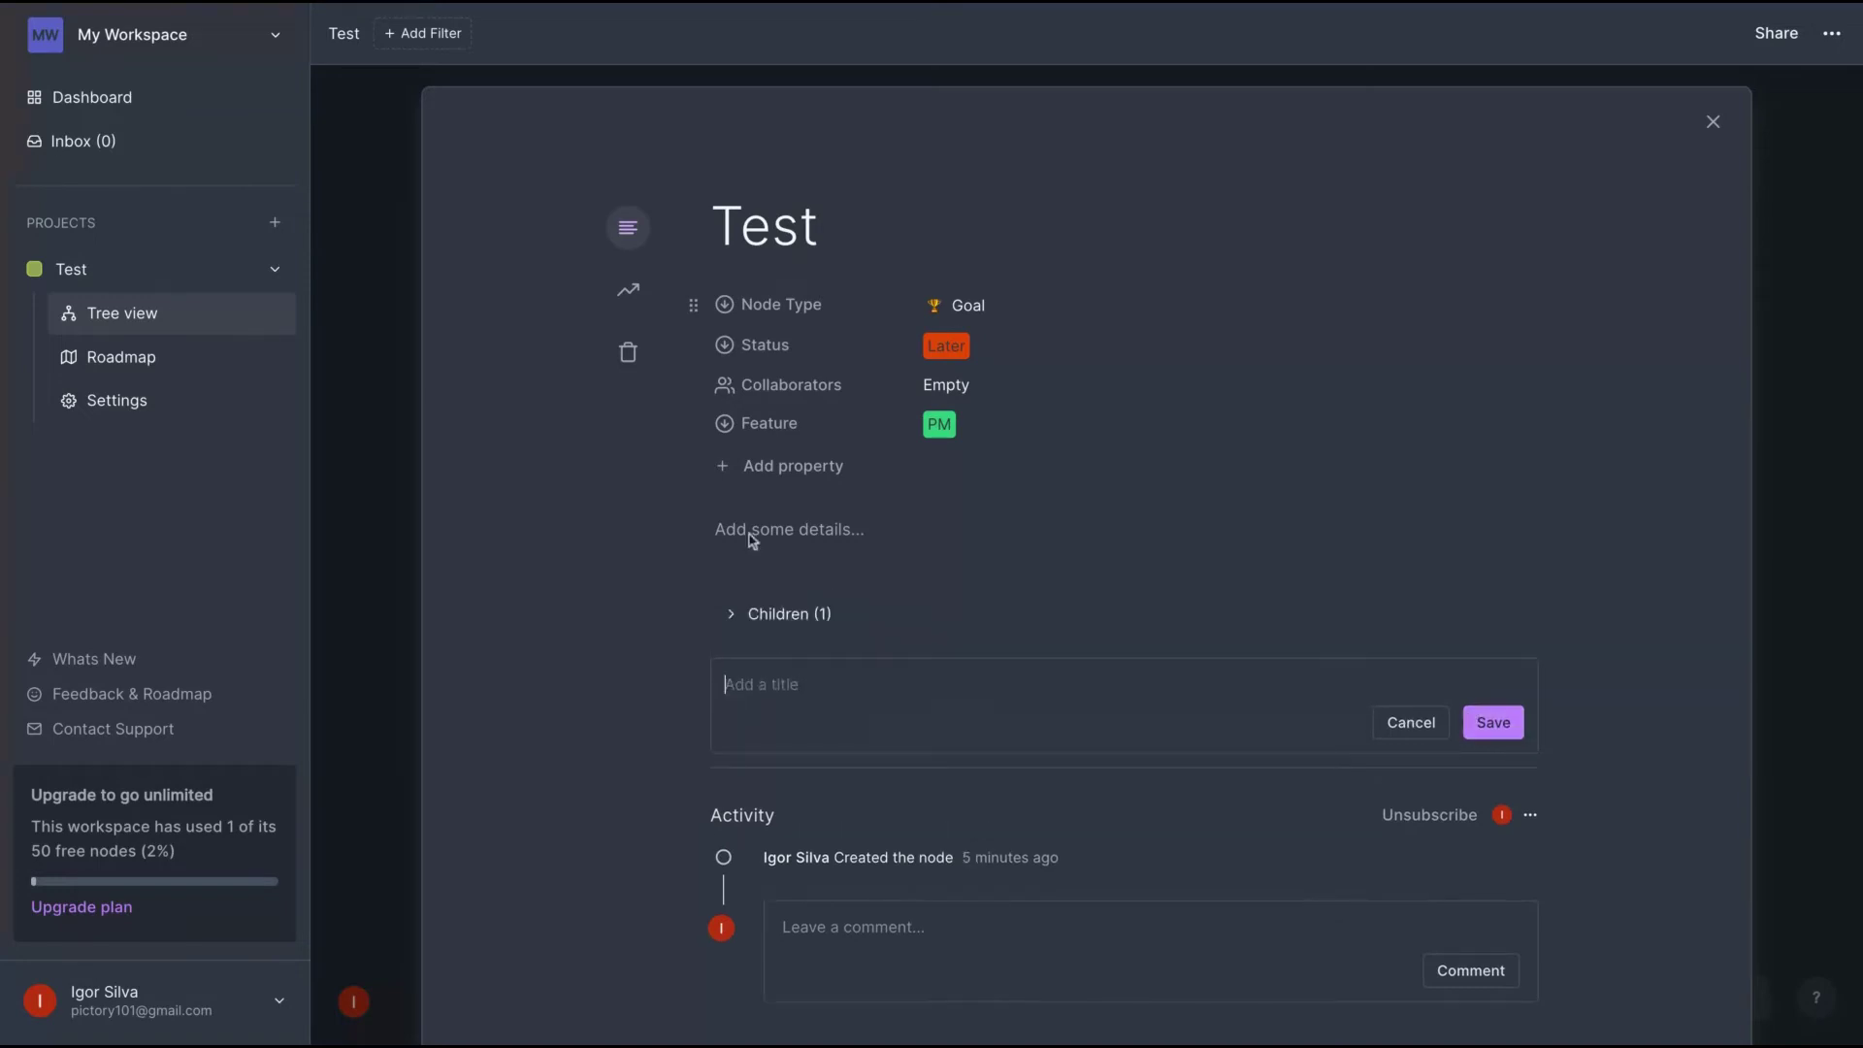
left_click(766, 616)
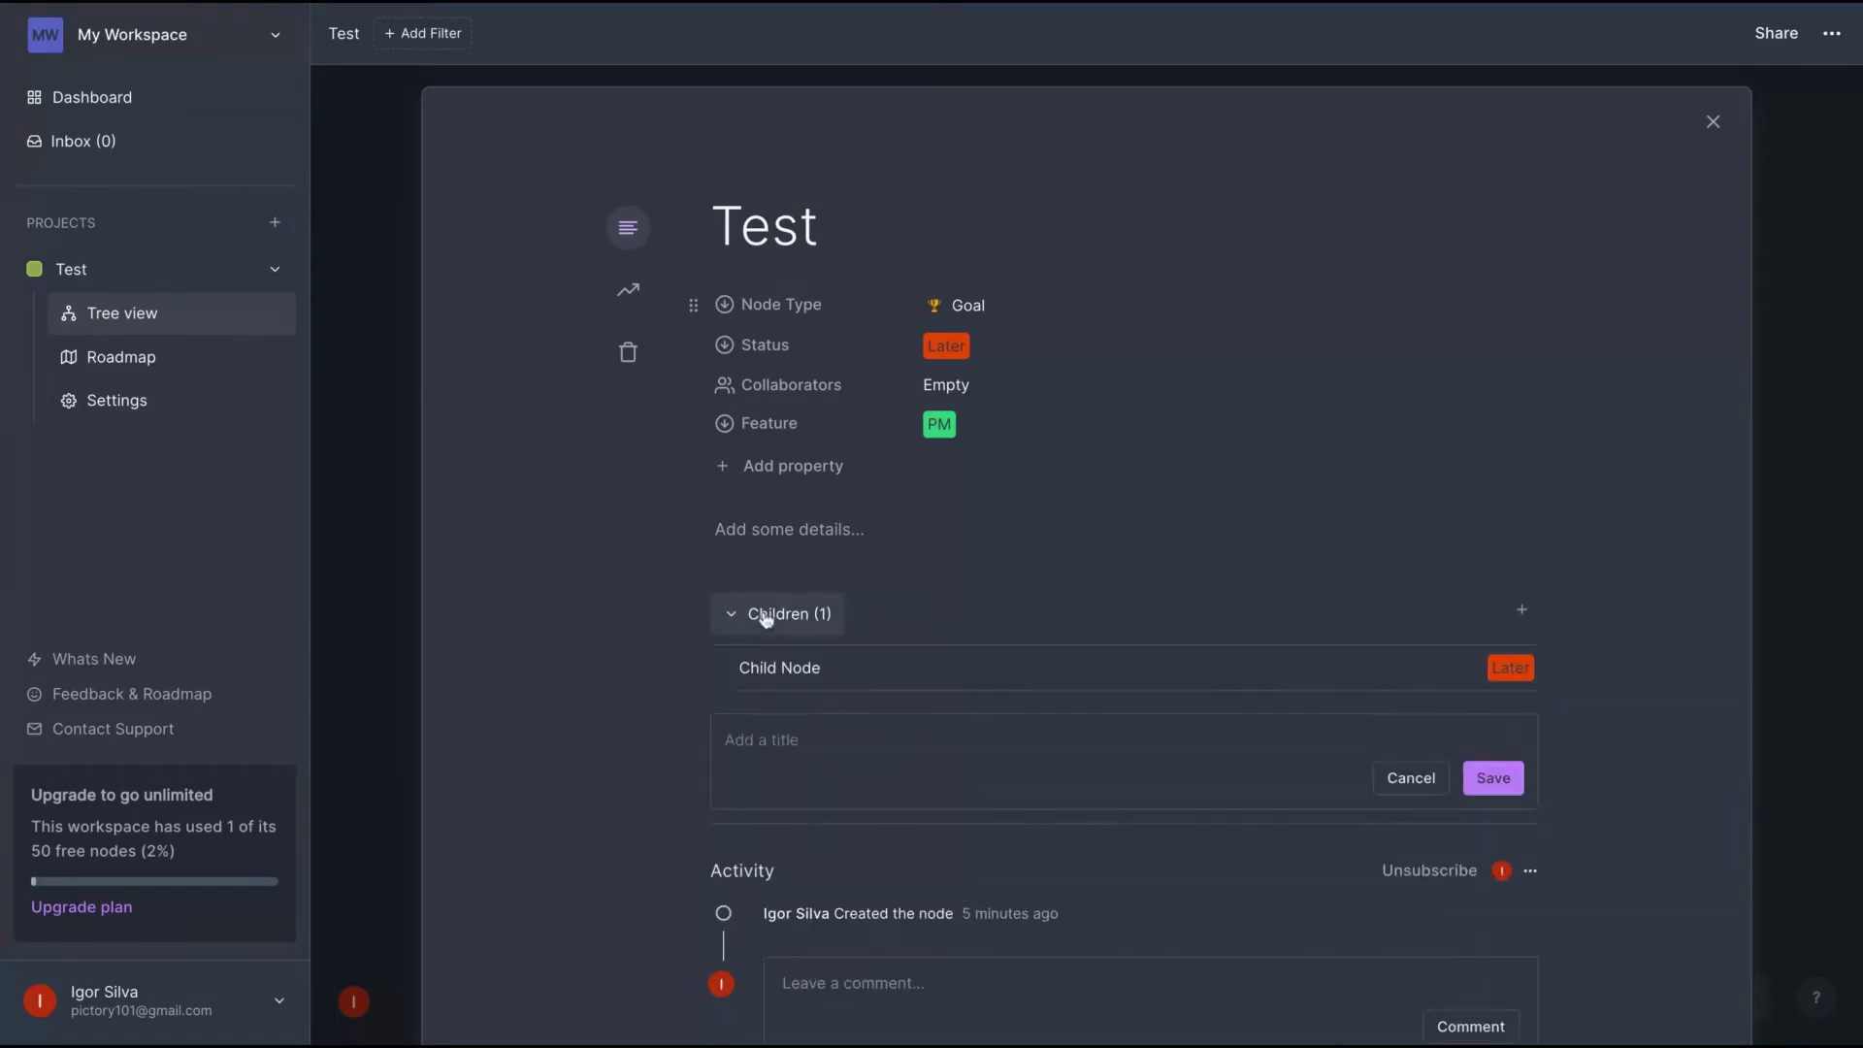
- Post the comment 'Hi' on the Test goal node, then close its details back to the tree
left_click(780, 670)
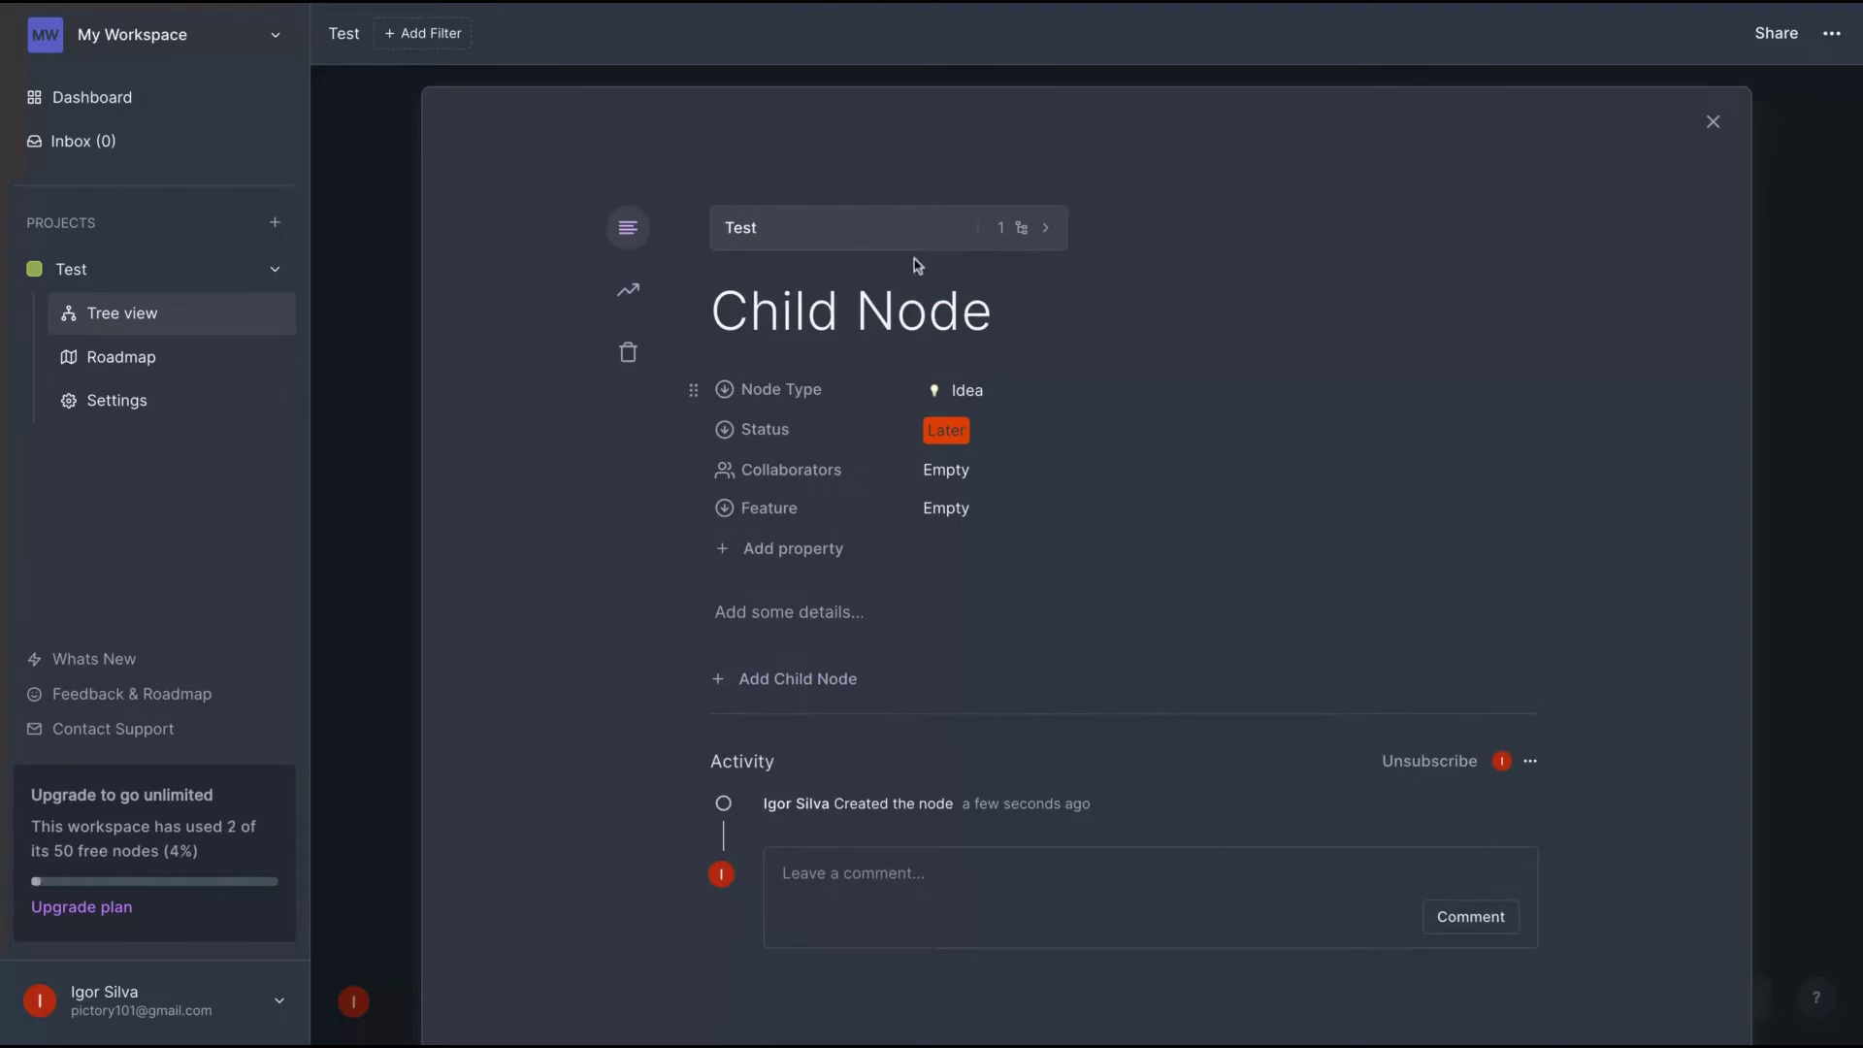
left_click(1713, 123)
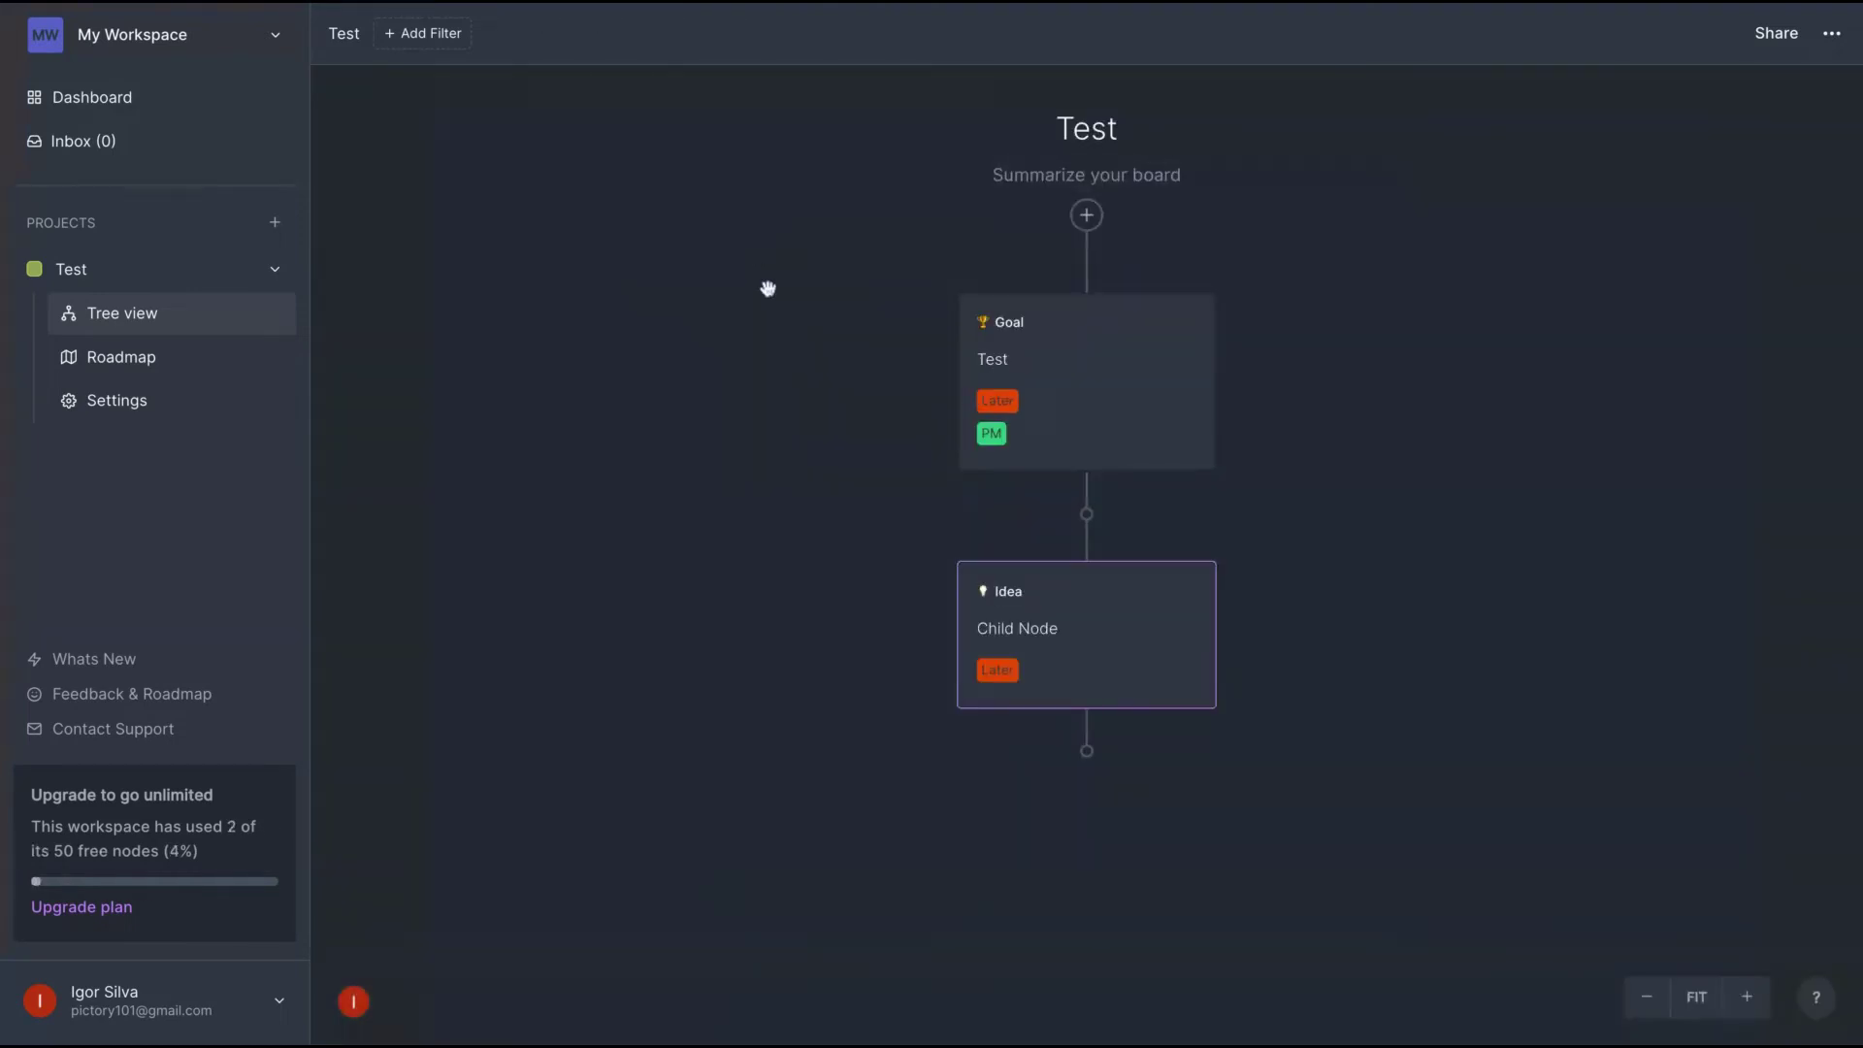
left_click(1119, 395)
left_click(917, 856)
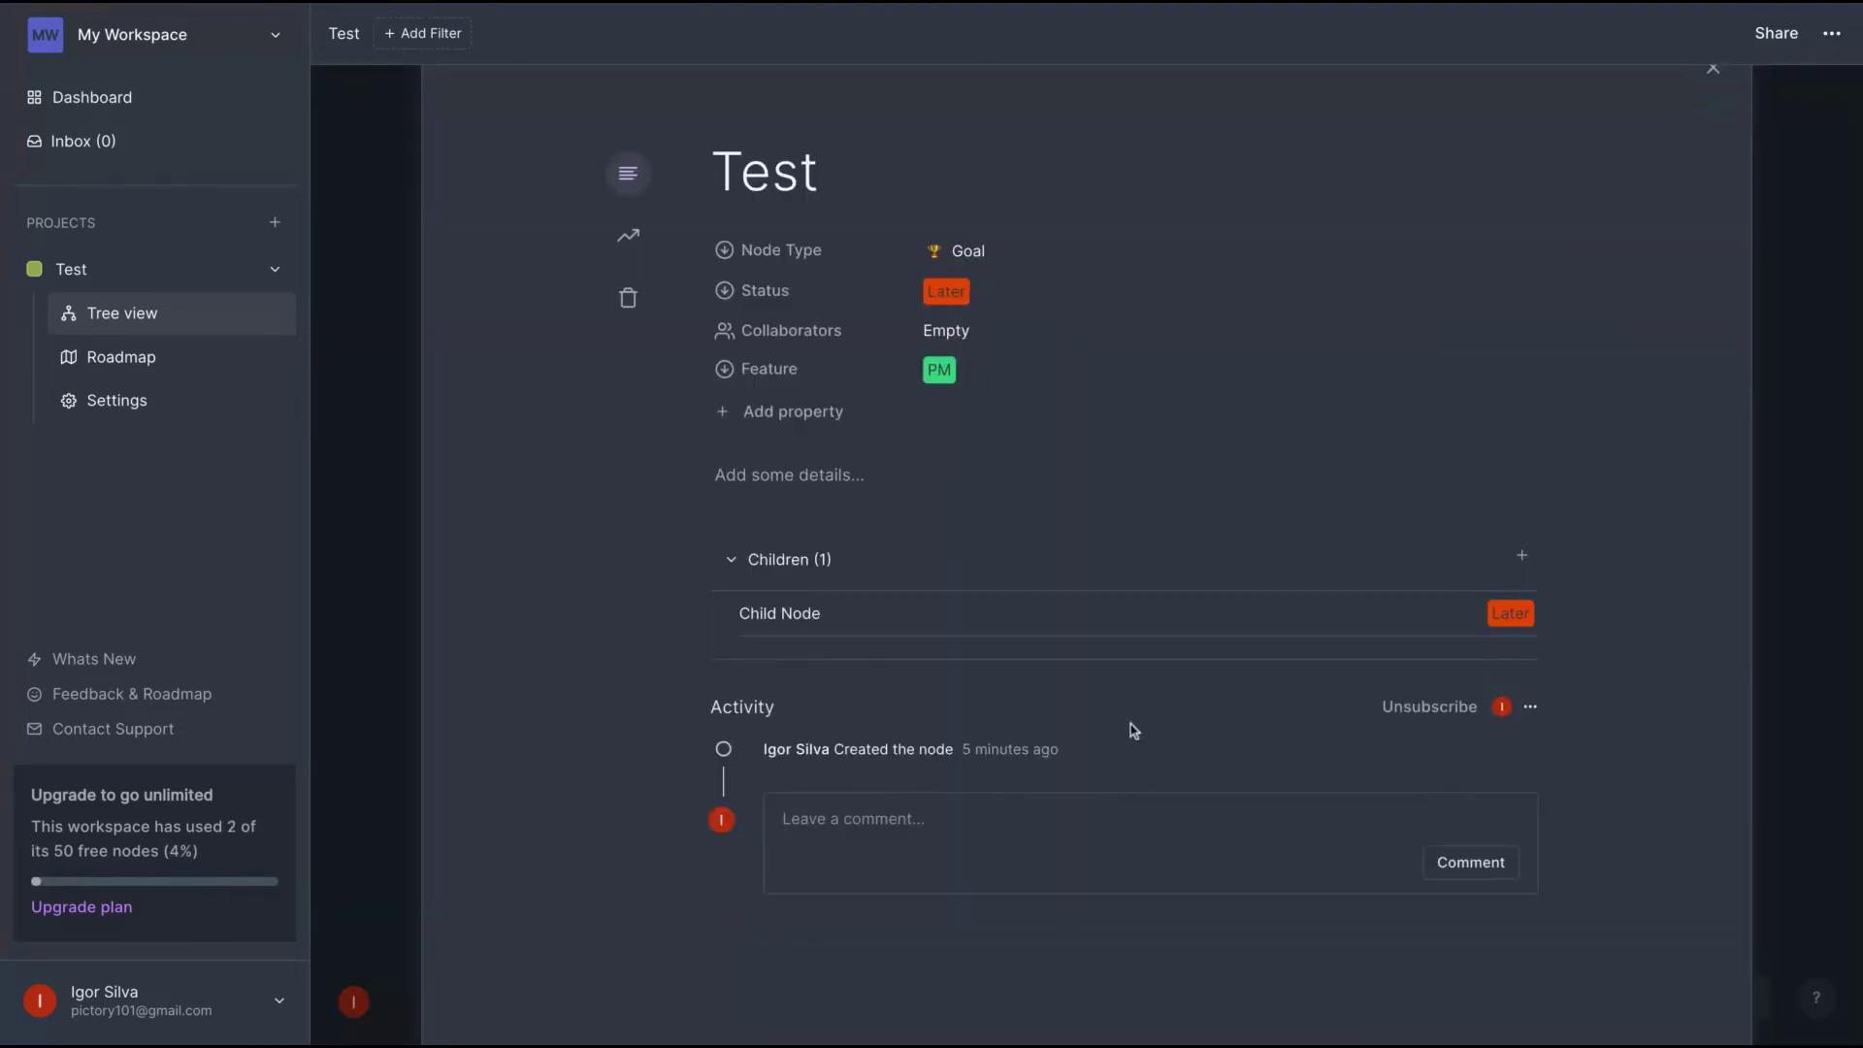
type("Hi")
key("Return")
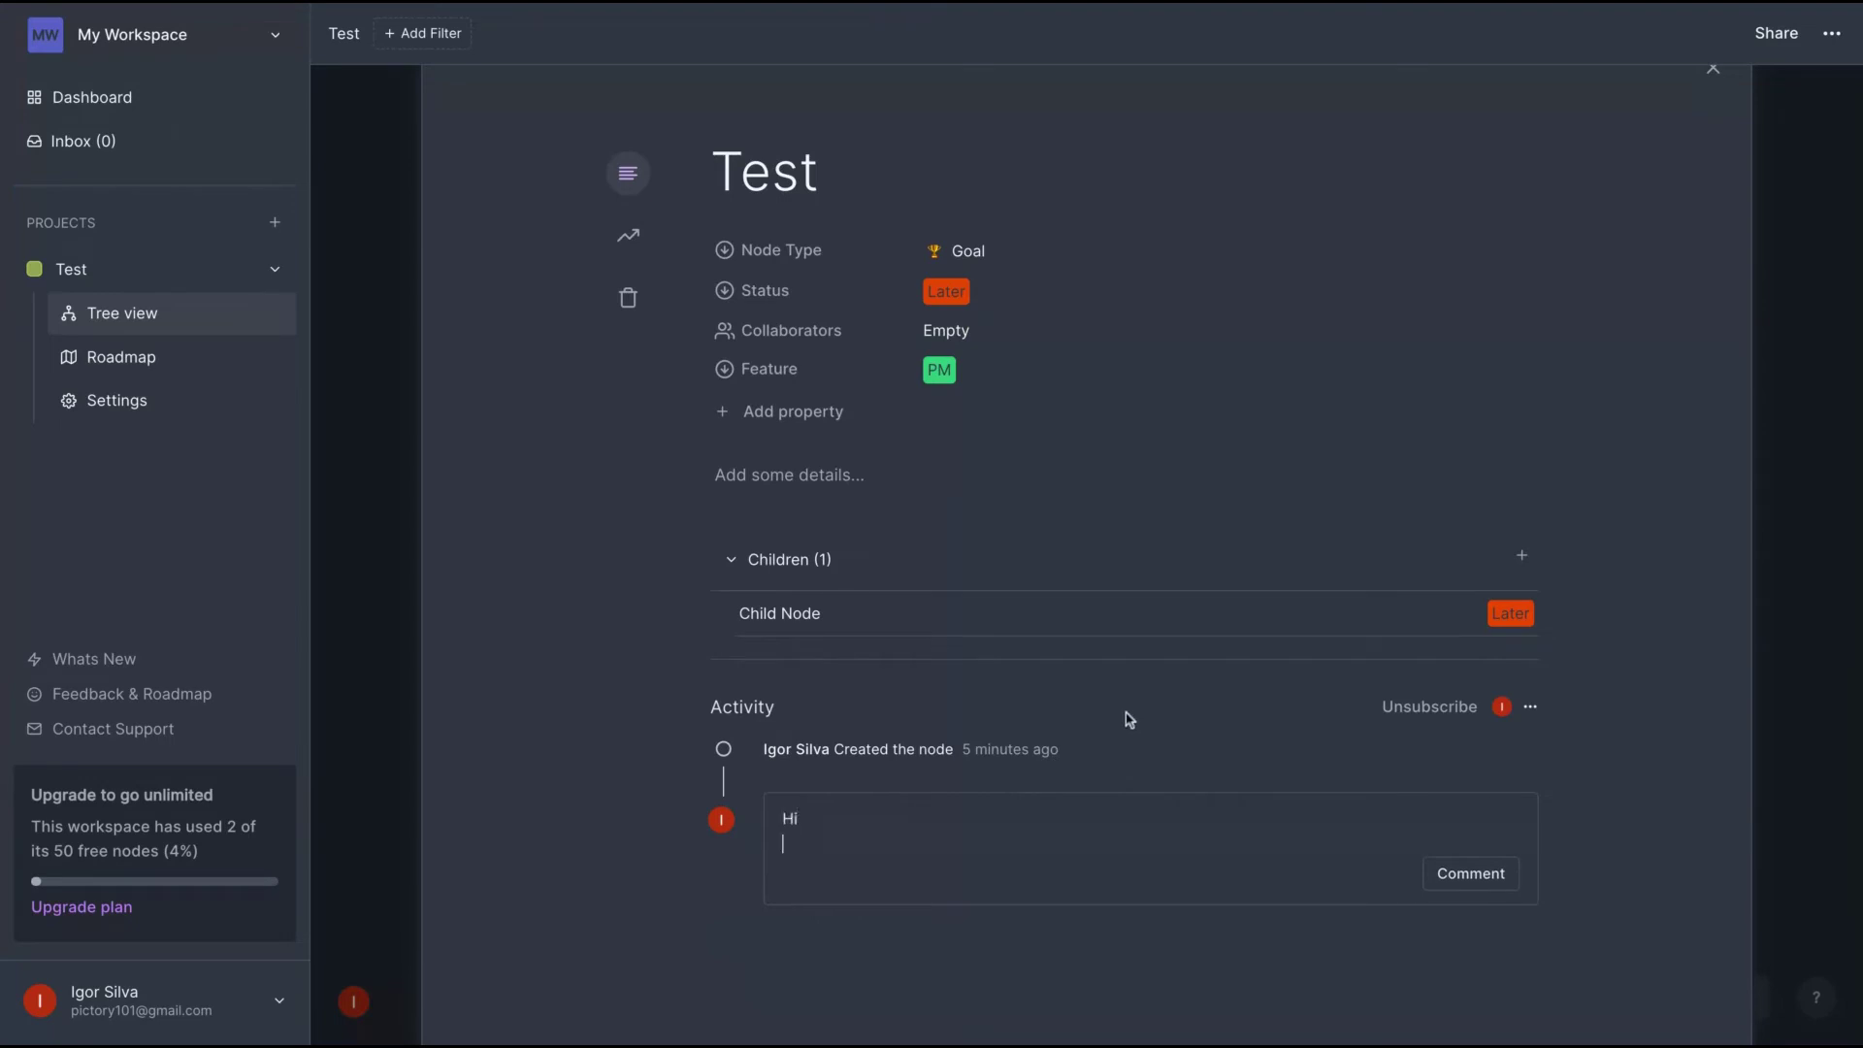
left_click(1455, 872)
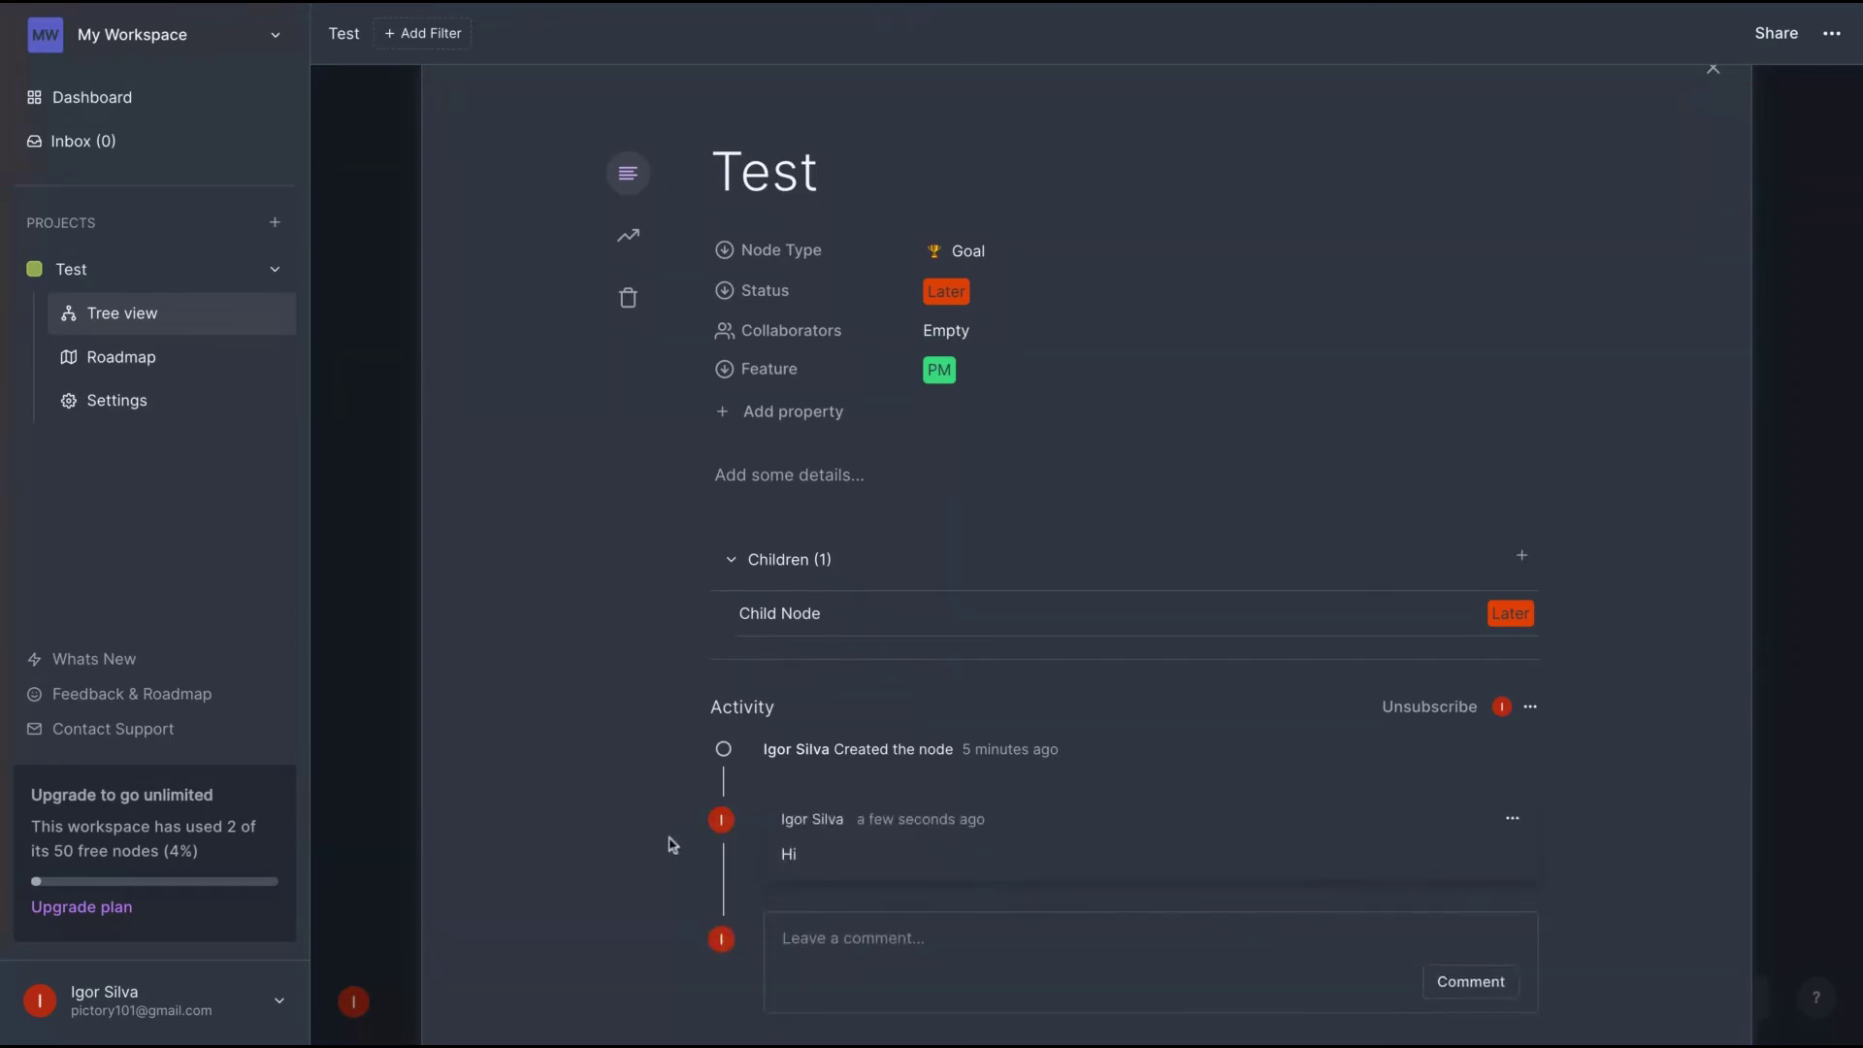
scroll(844, 664, "down", 2)
scroll(843, 621, "up", 2)
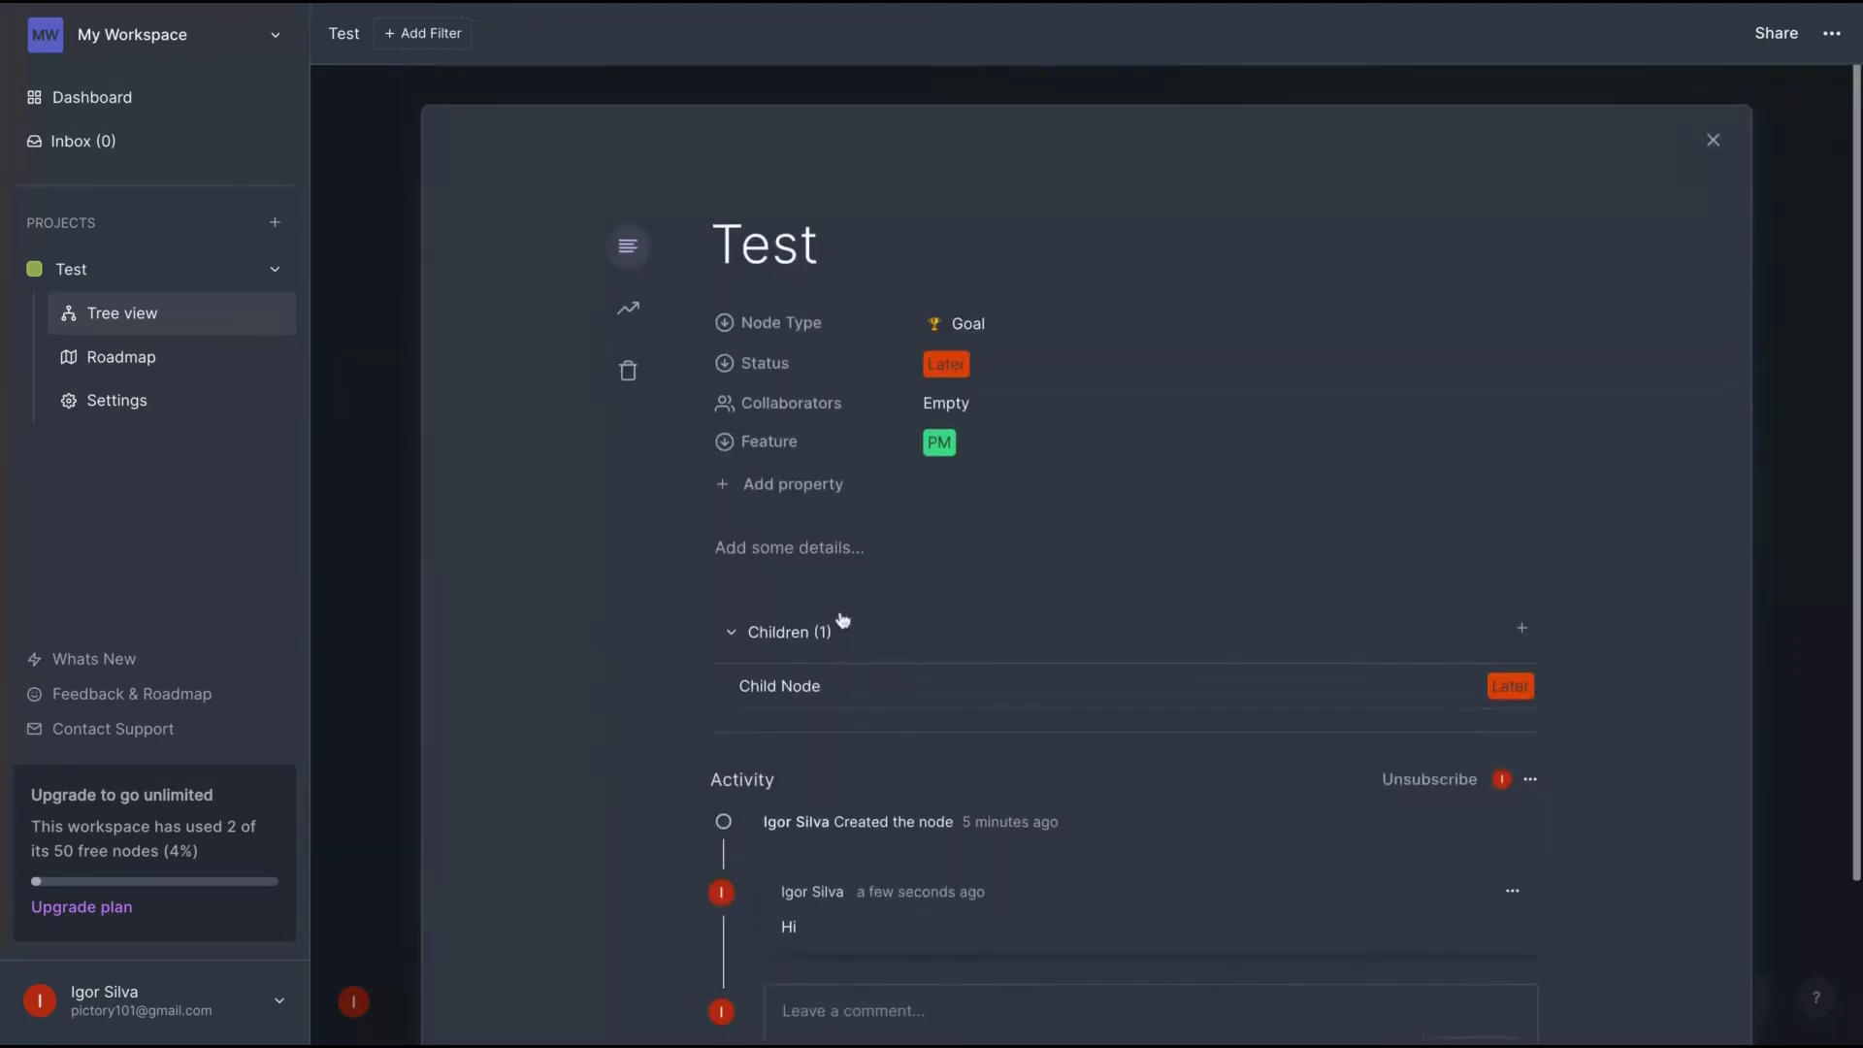
key("Escape")
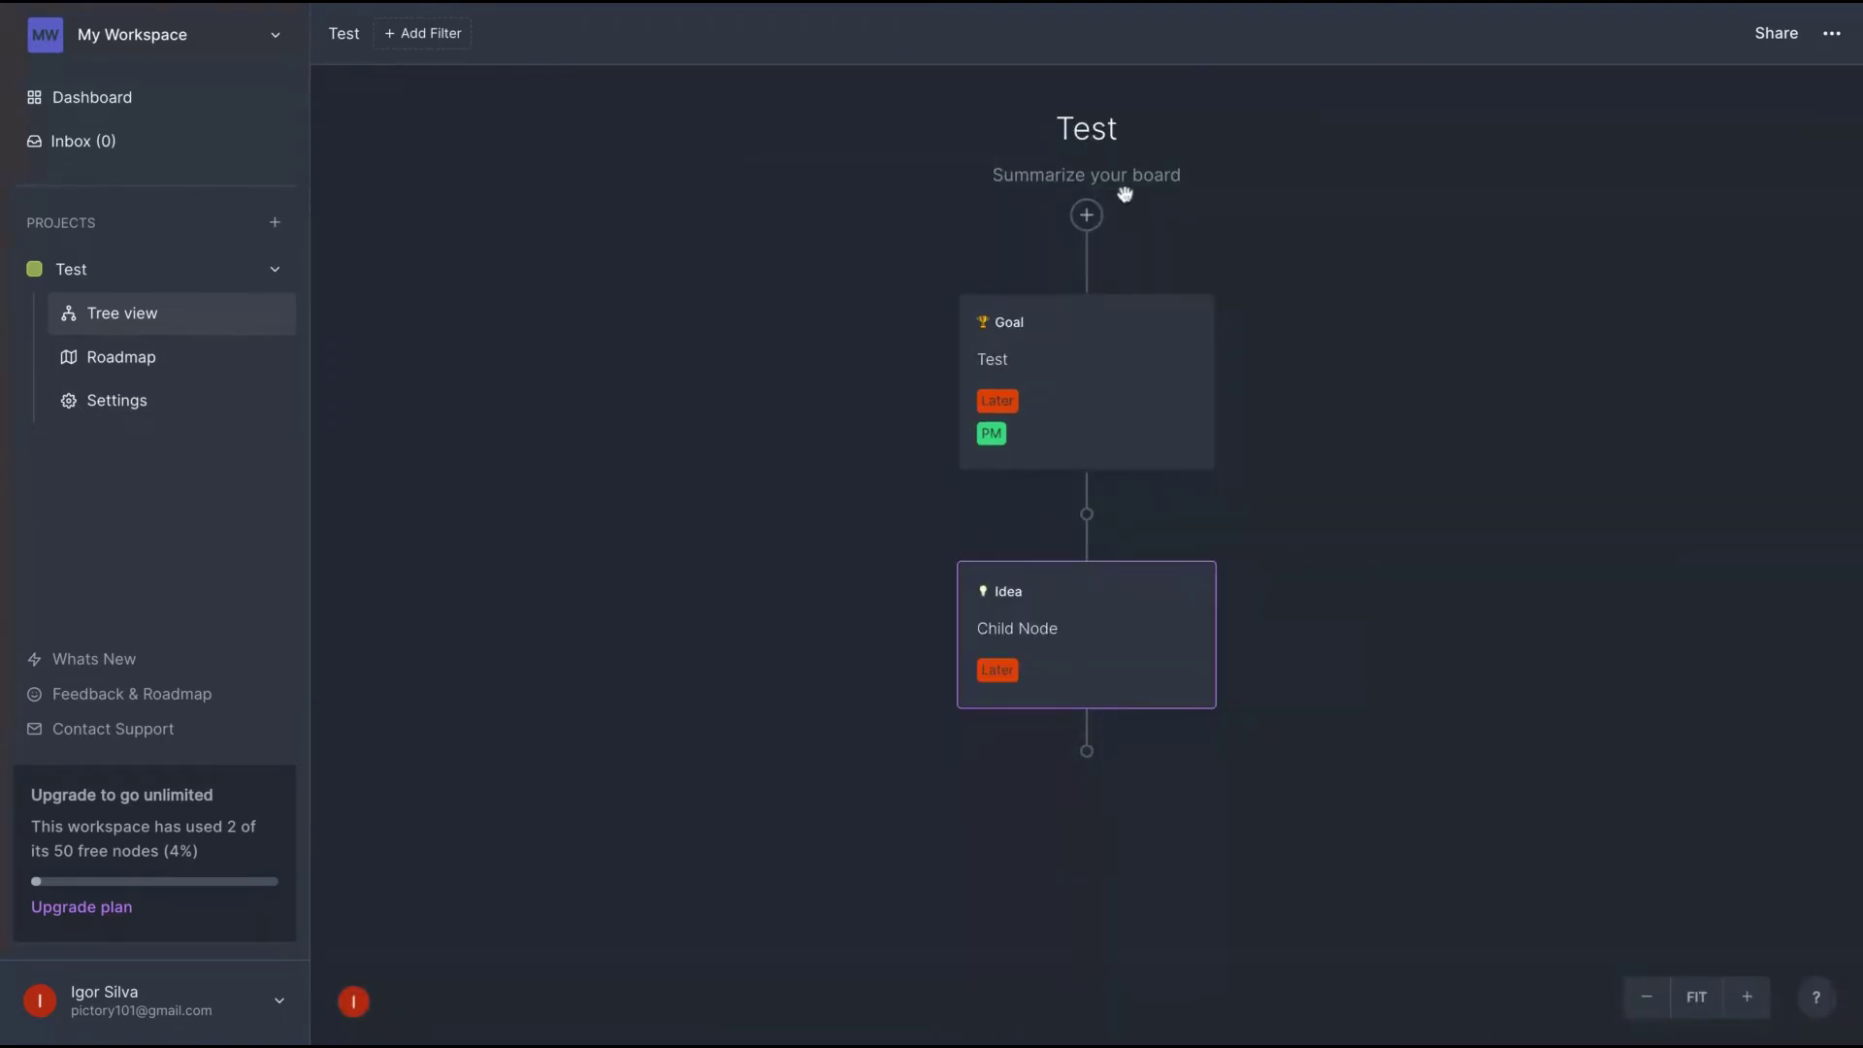
- Add an untitled Idea node under the Test goal beside Child Node
left_click_drag(1097, 613, 1096, 615)
mouse_move(1087, 528)
left_click(1053, 519)
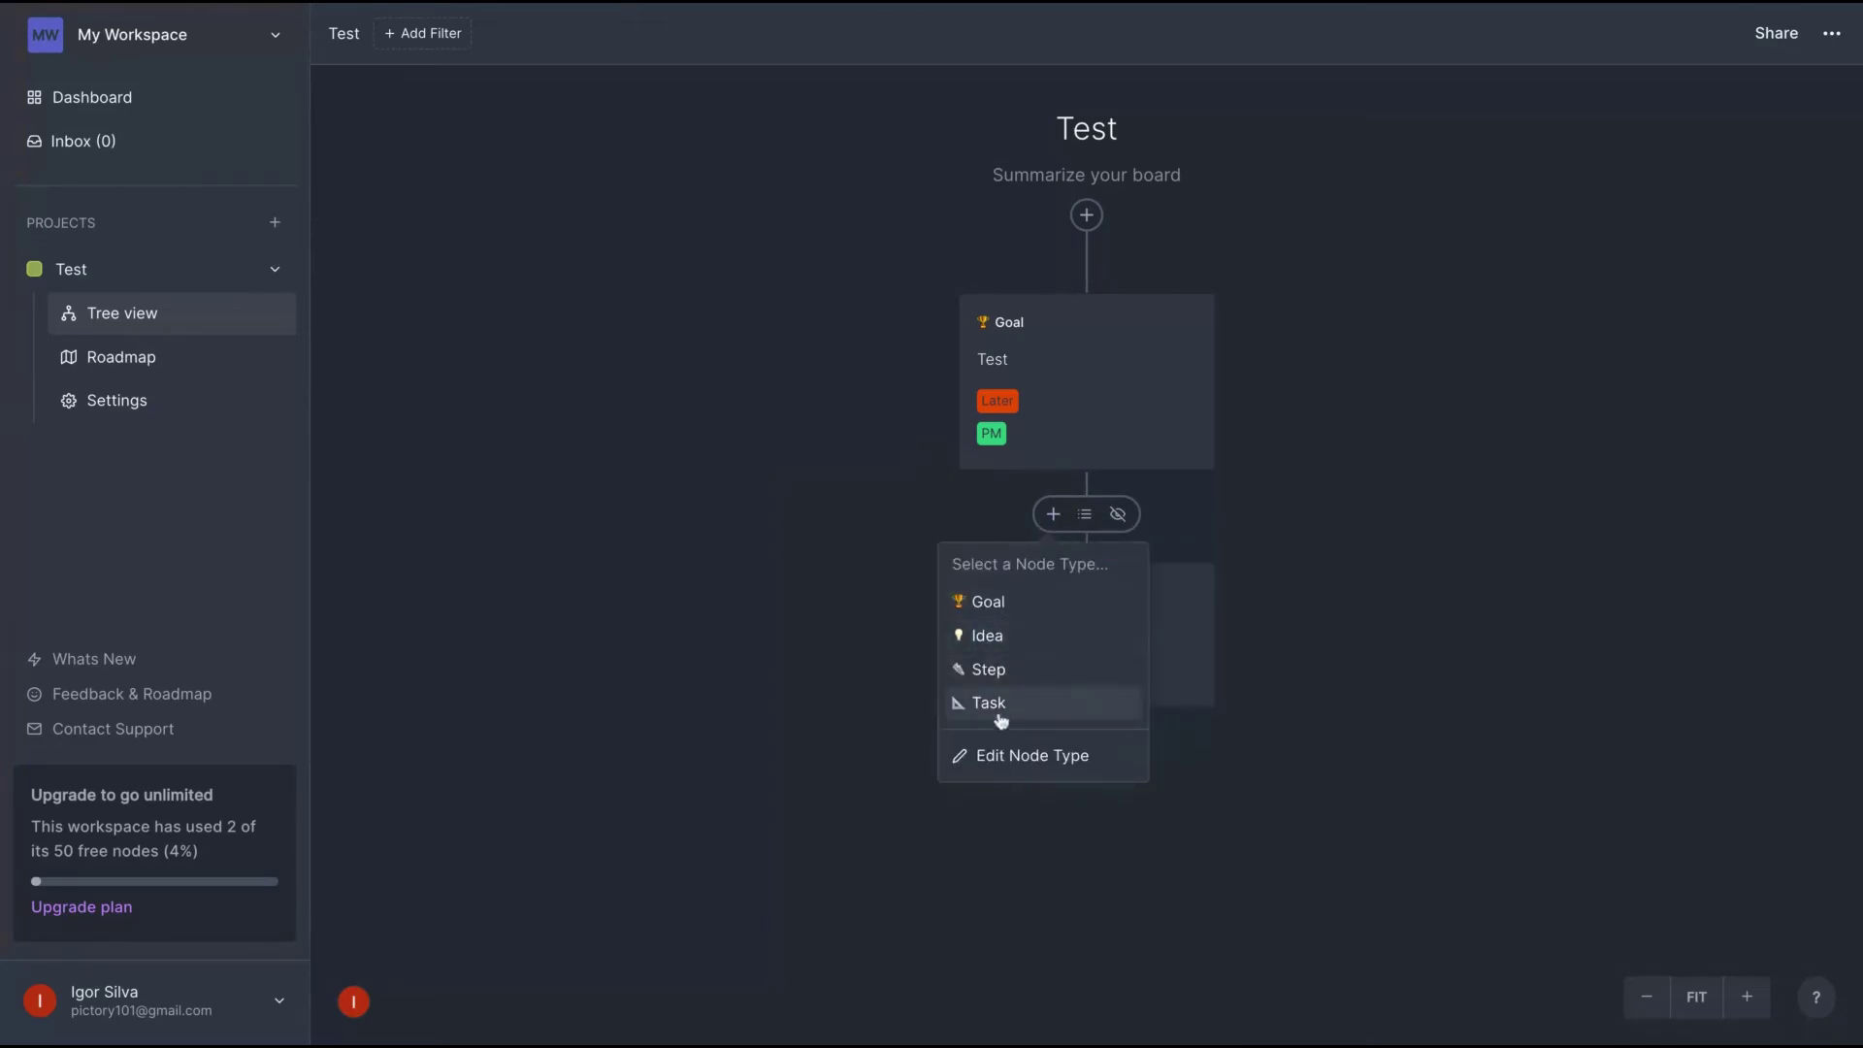
left_click(1000, 649)
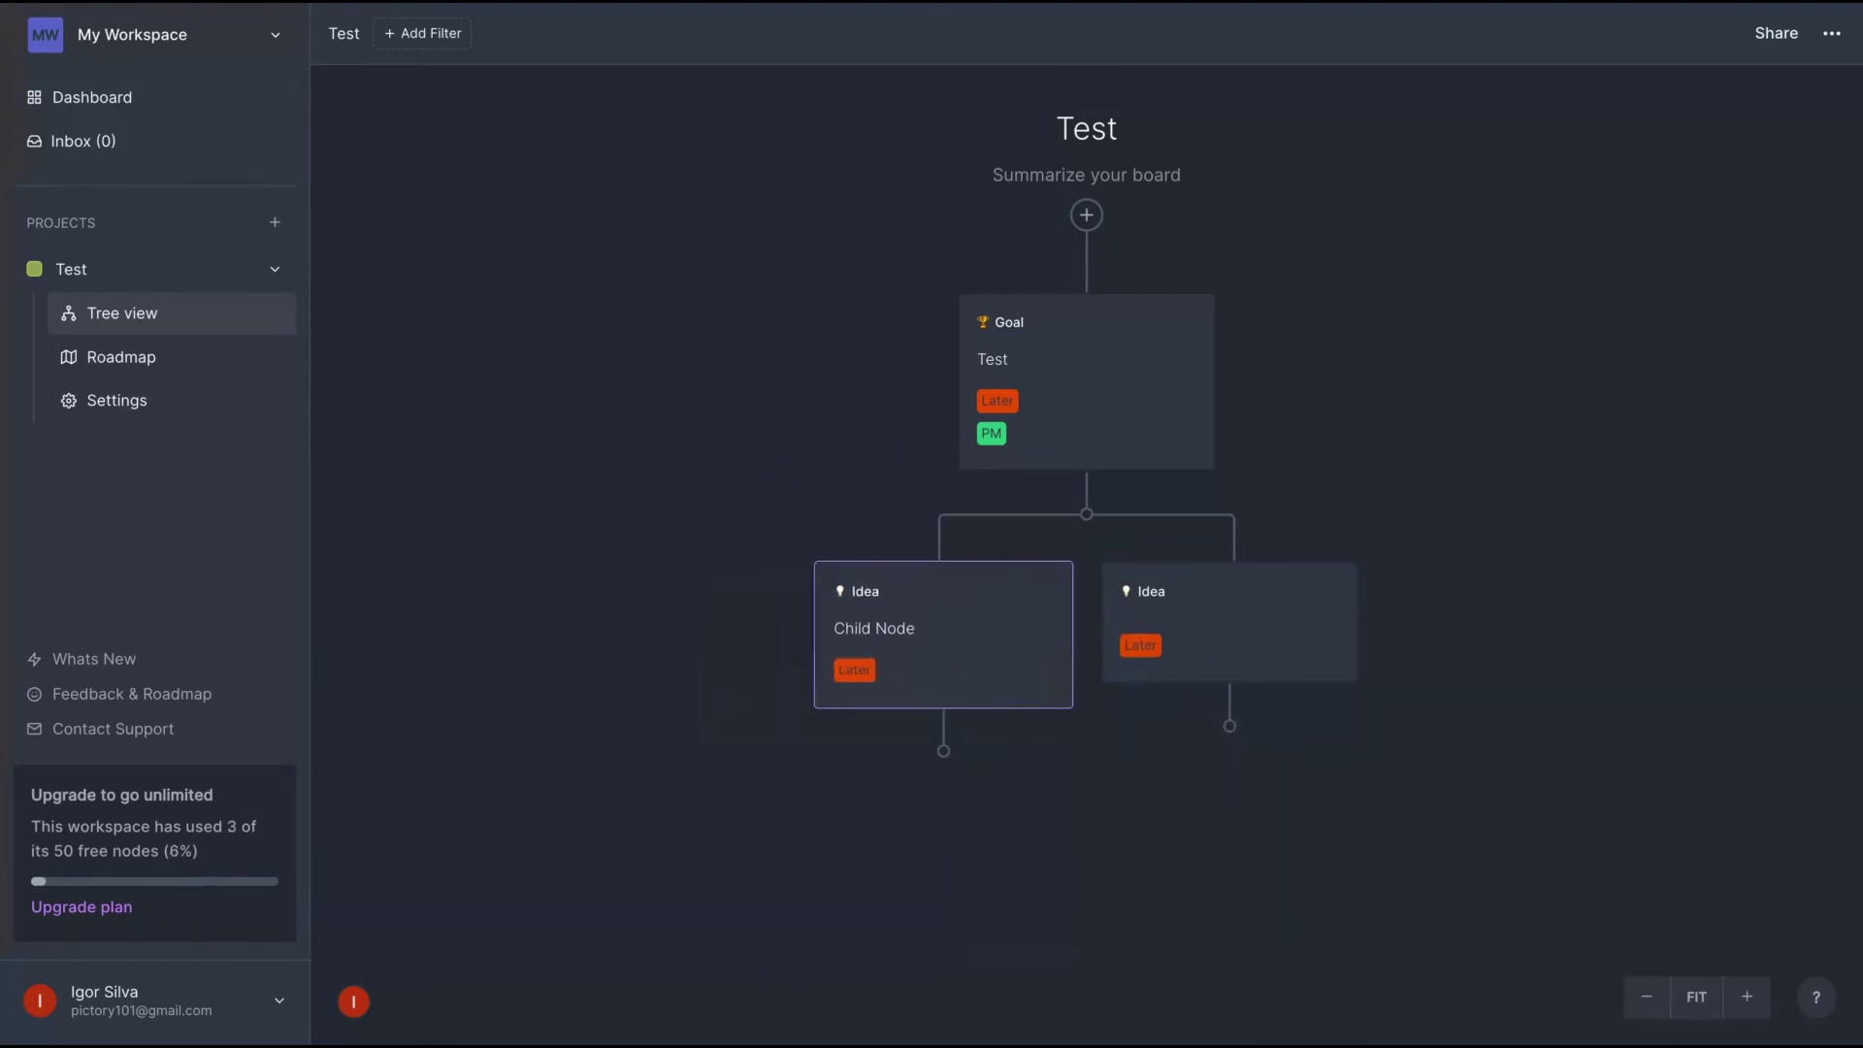
left_click(1041, 364)
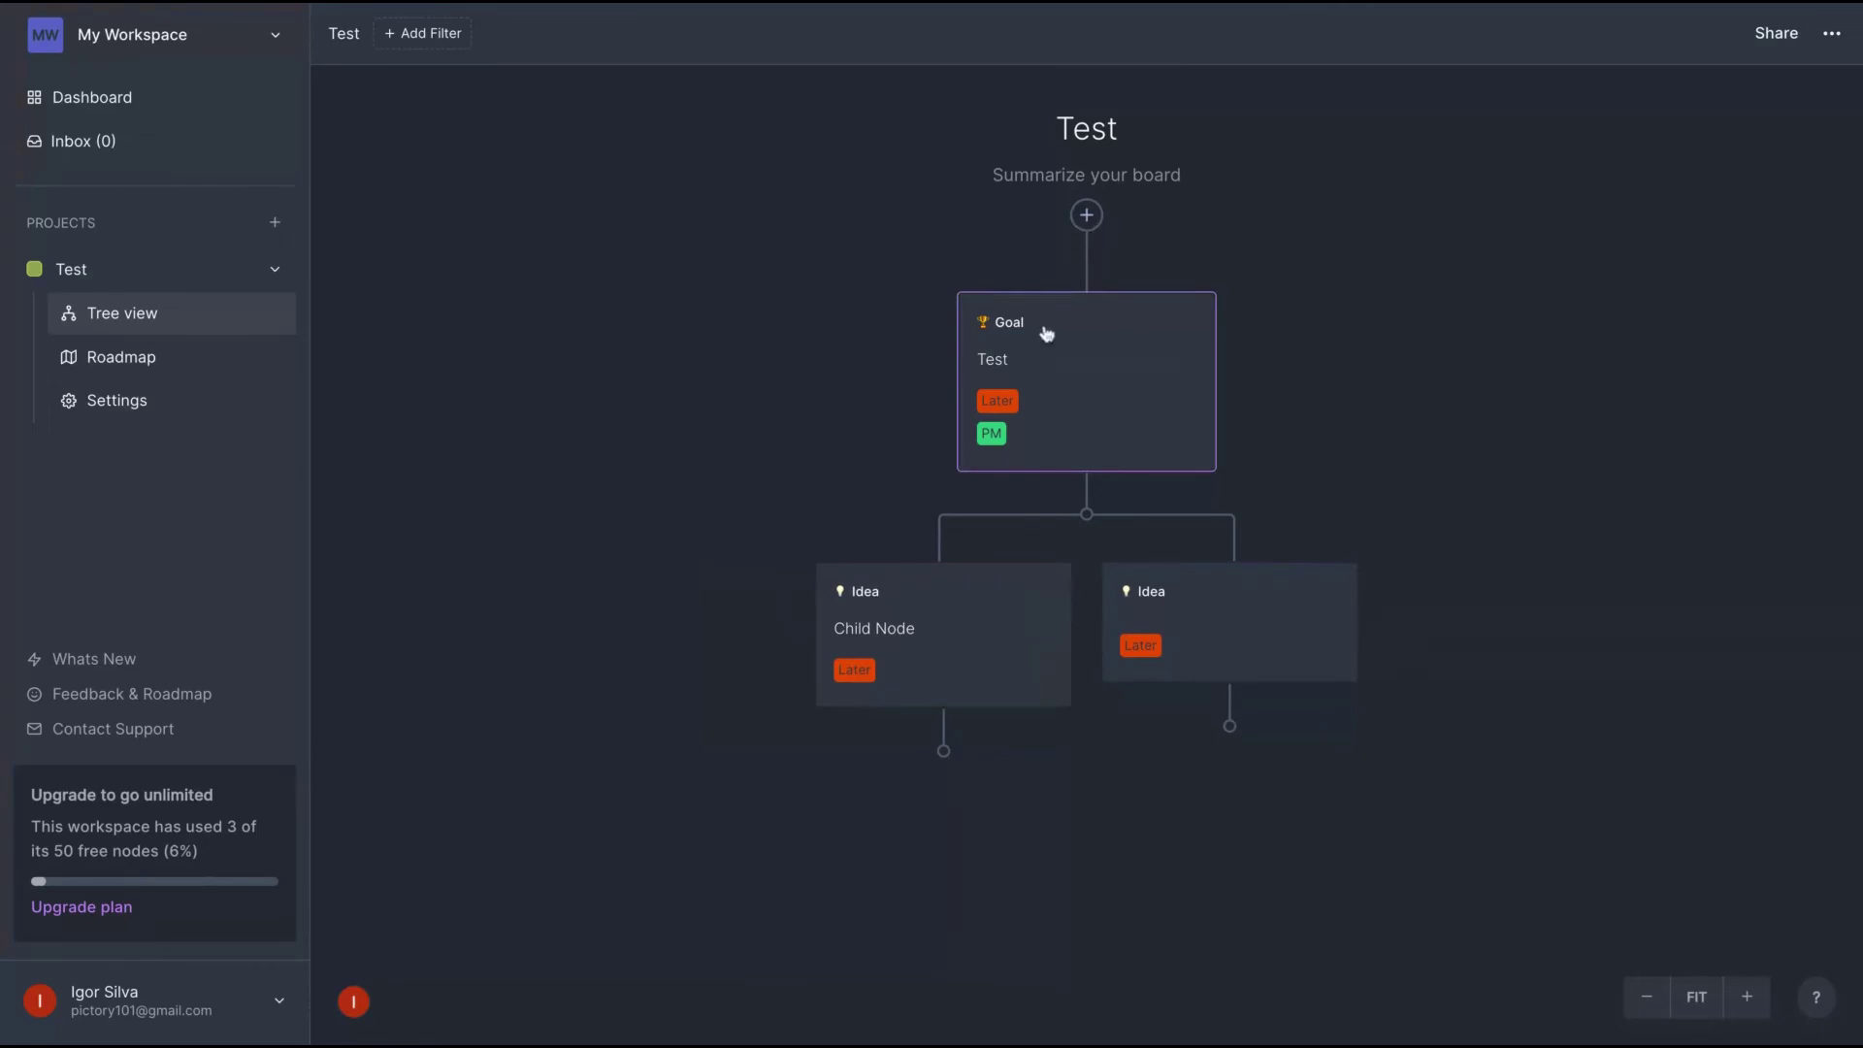
left_click(1092, 227)
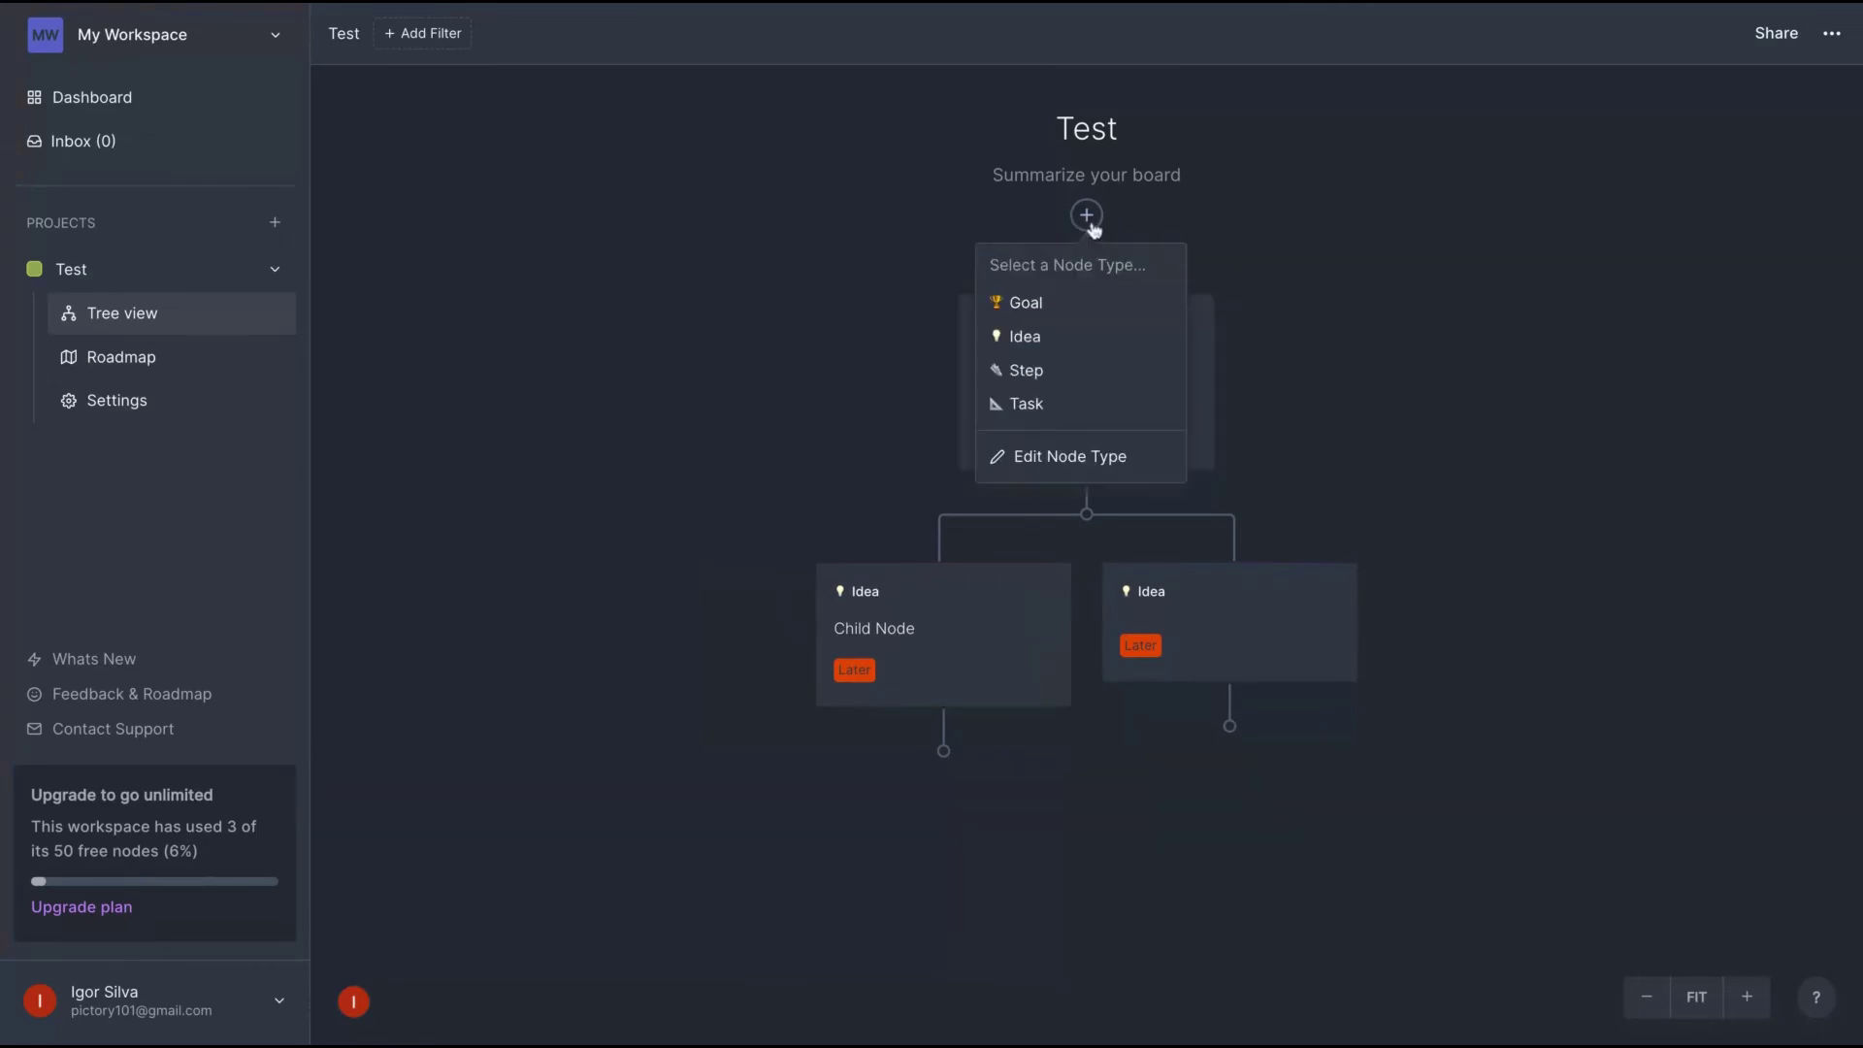
- Add a top-level Step with an Idea beneath it, then a Step under the lower right Idea
left_click(1065, 373)
left_click(1372, 482)
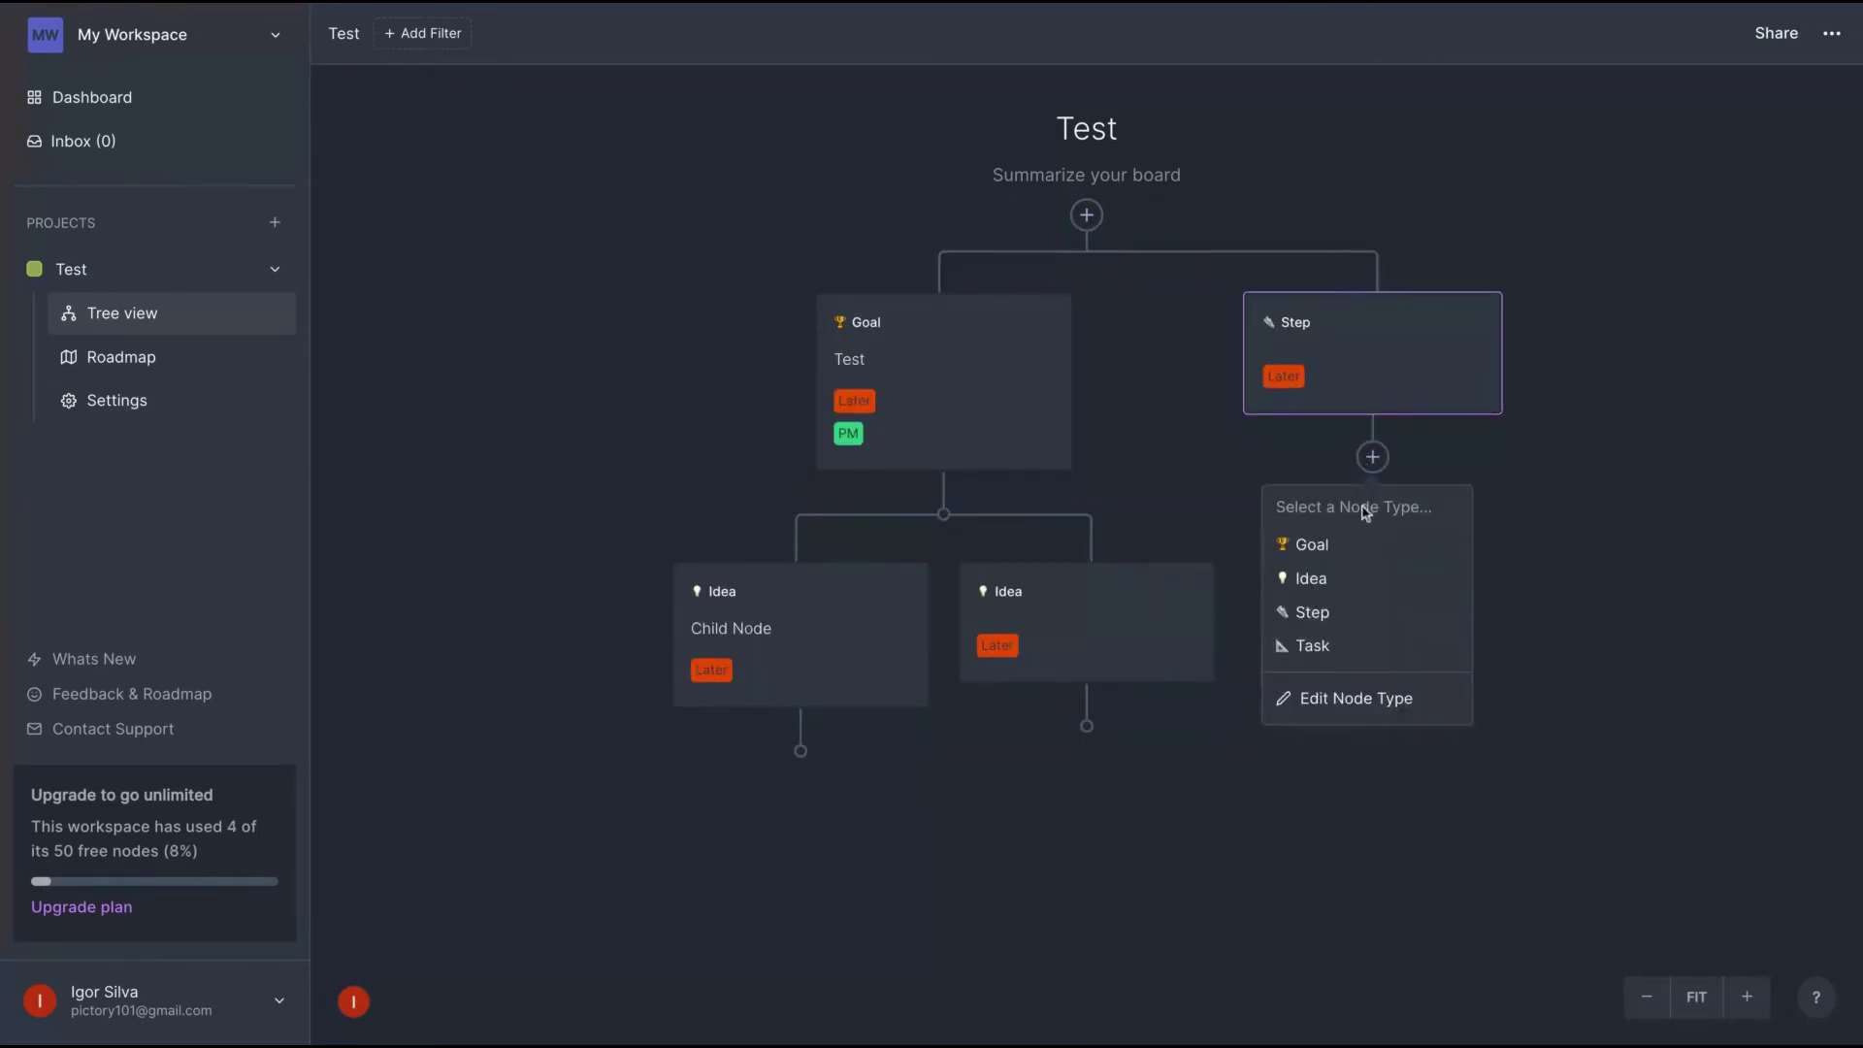
left_click(1340, 583)
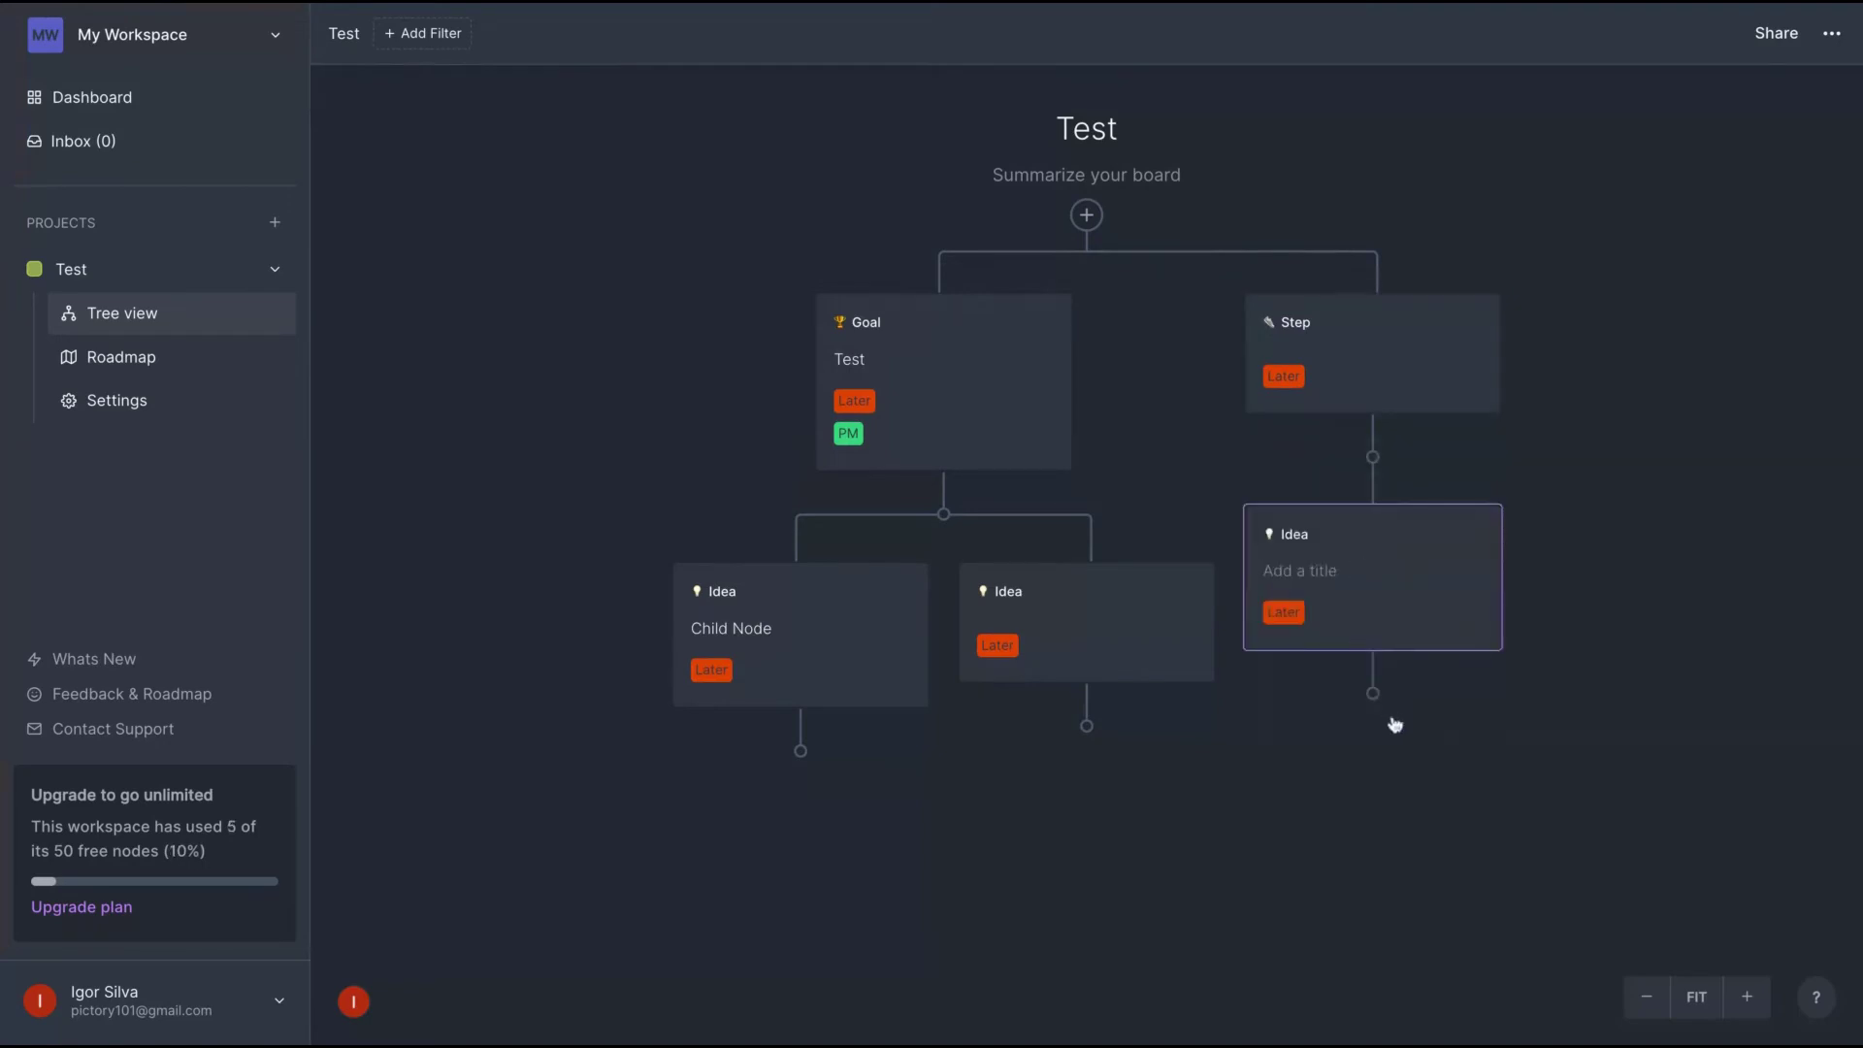
left_click(1372, 694)
left_click(1332, 827)
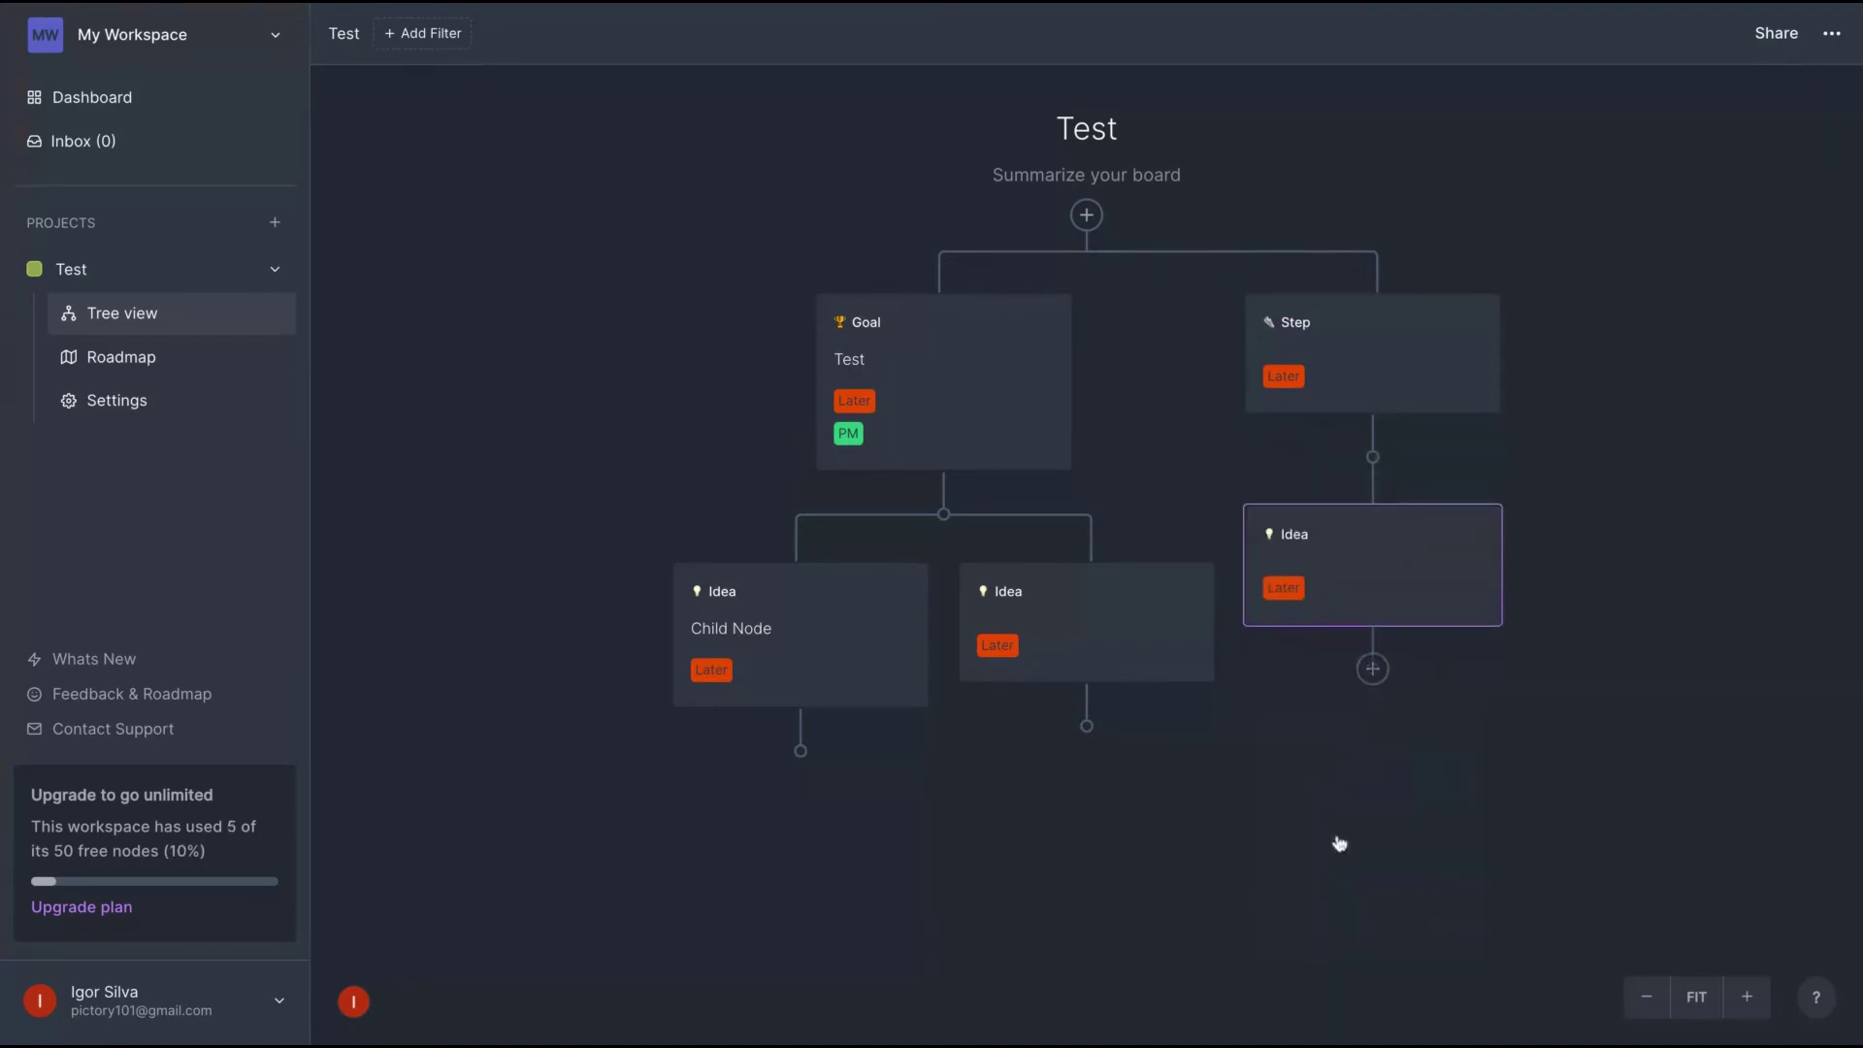
left_click(1018, 353)
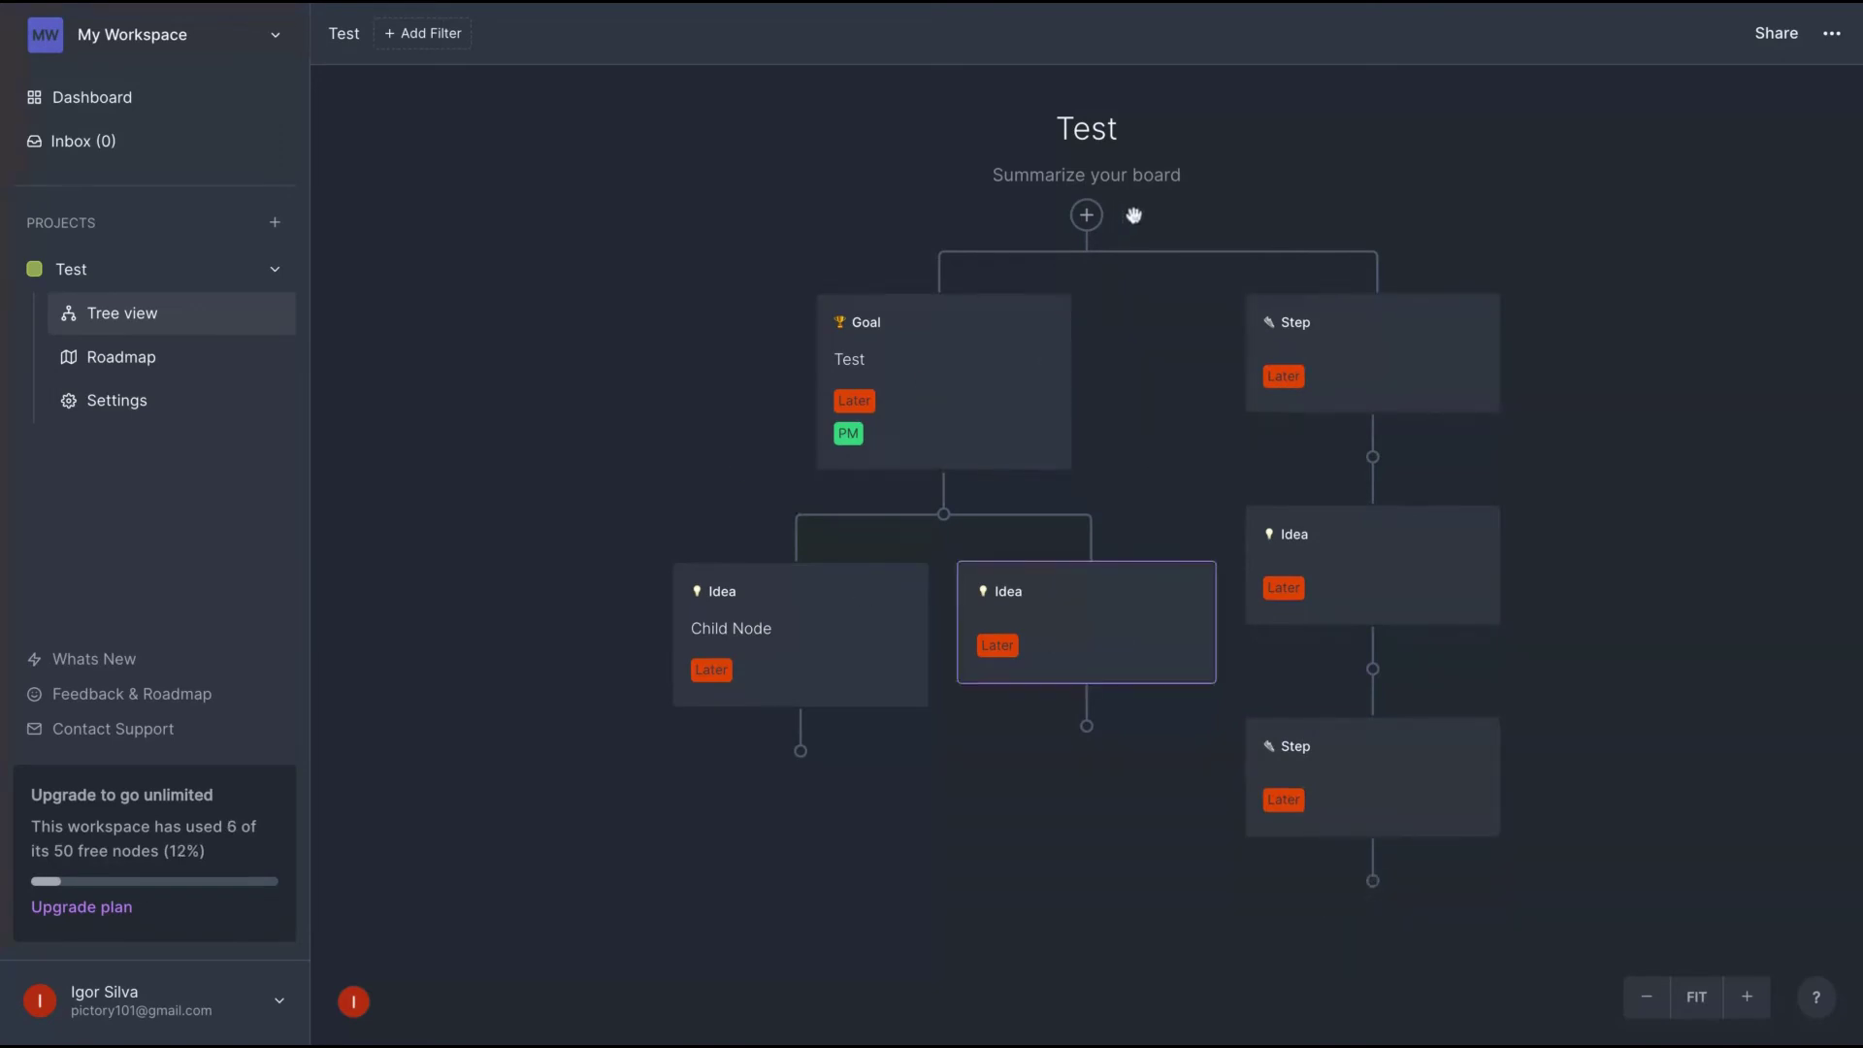
- Select the Child Node idea and zoom the tree in and back out
left_click(832, 602)
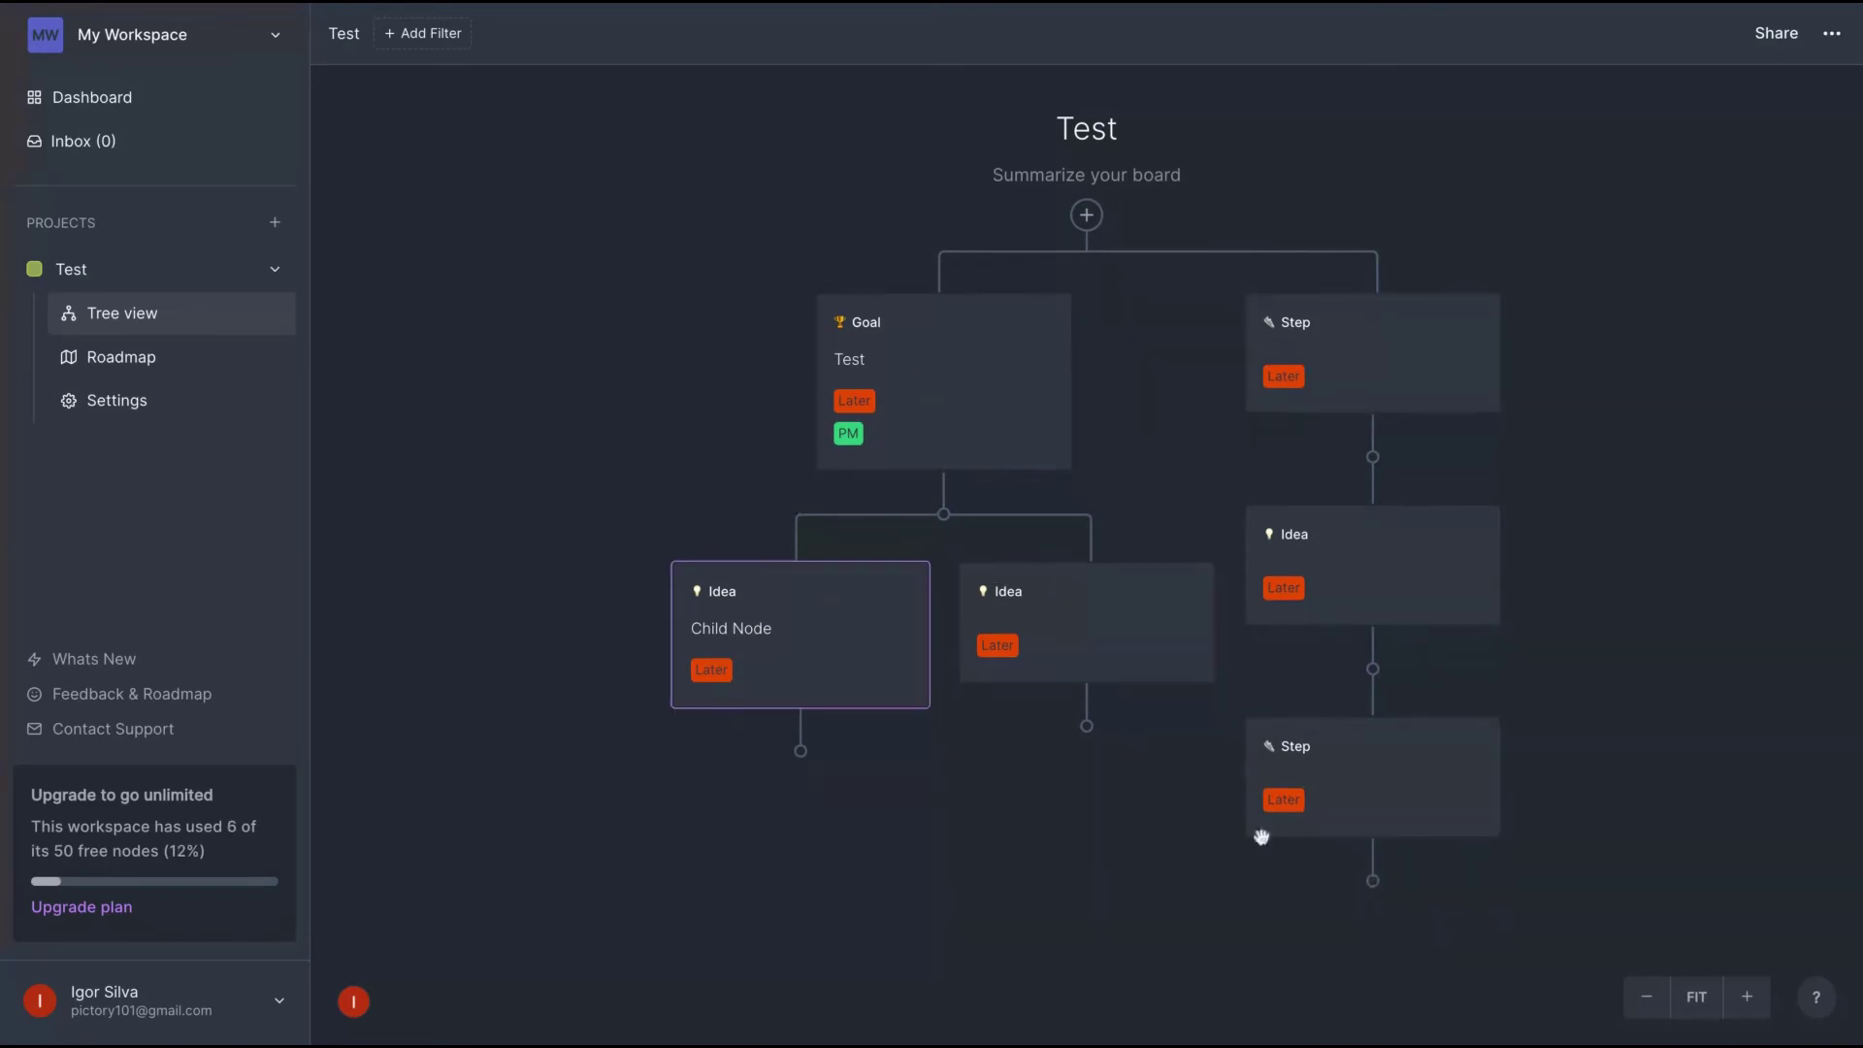
left_click(1749, 1005)
left_click(1642, 1007)
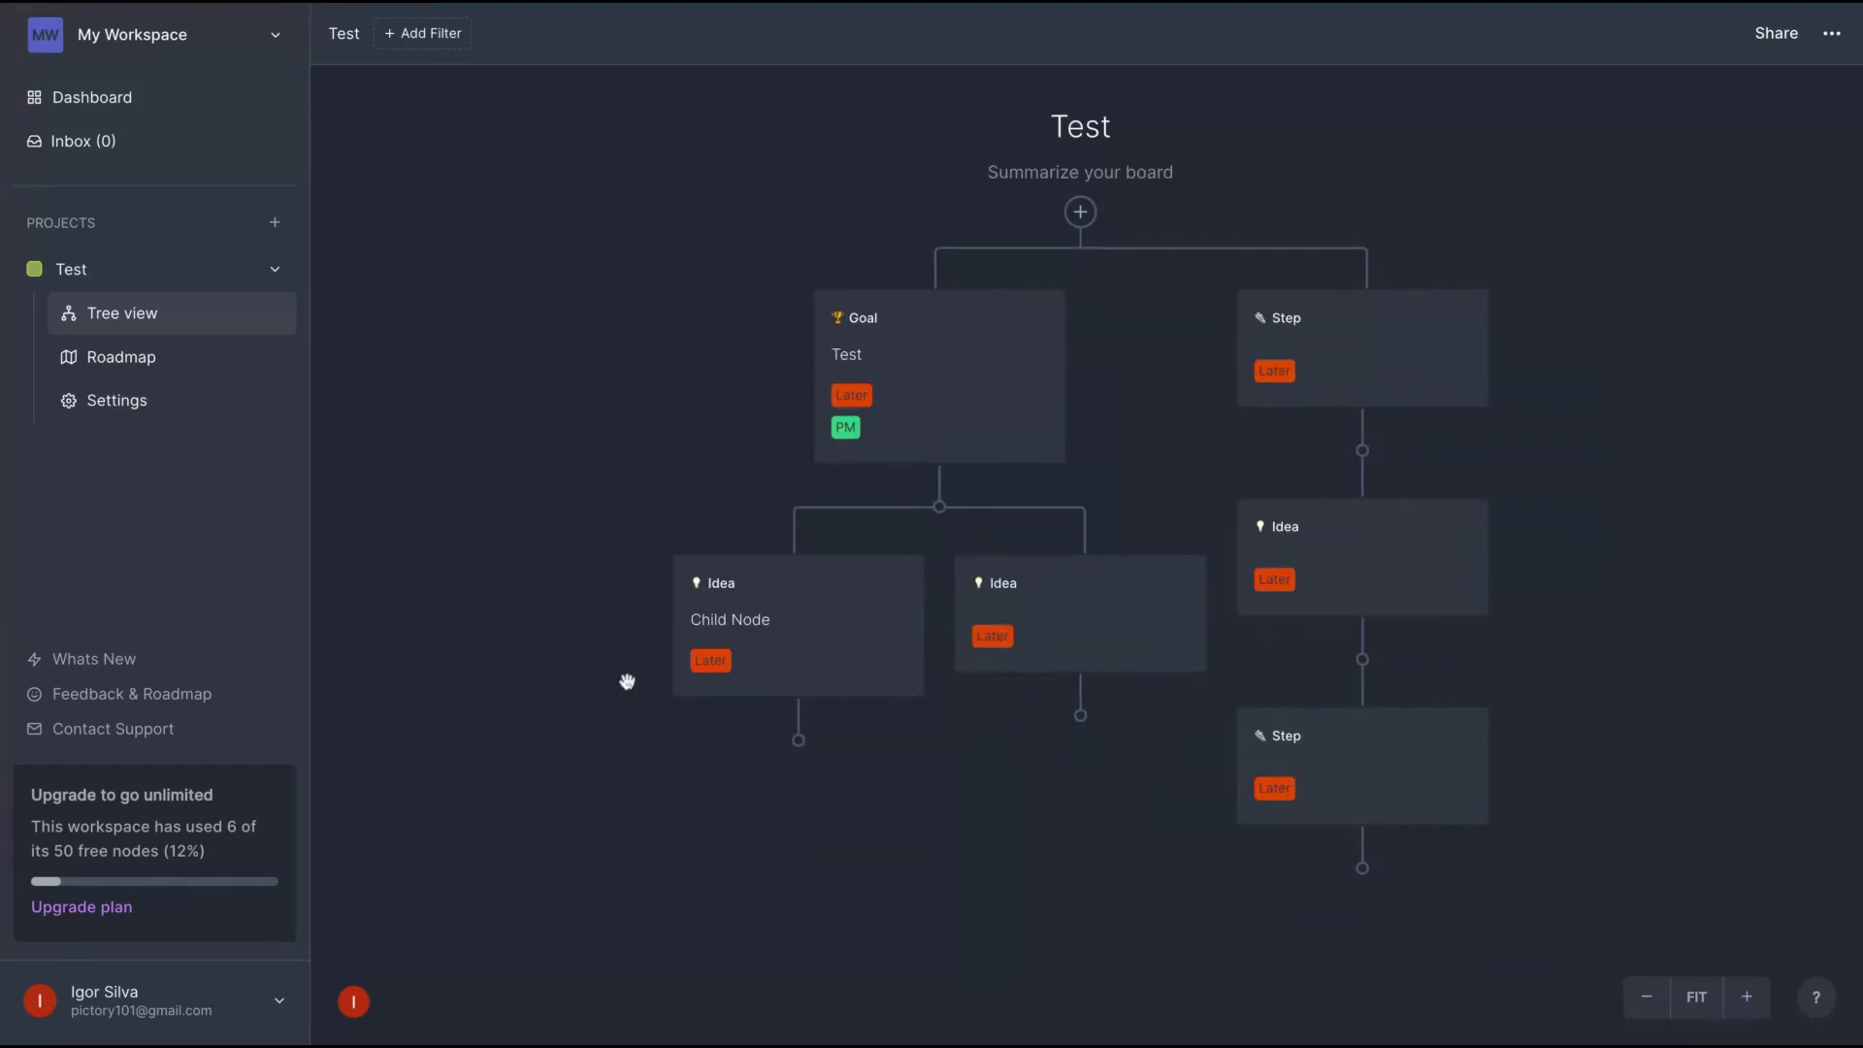
- On the roadmap board, move the Test goal card into the Now column
left_click(204, 355)
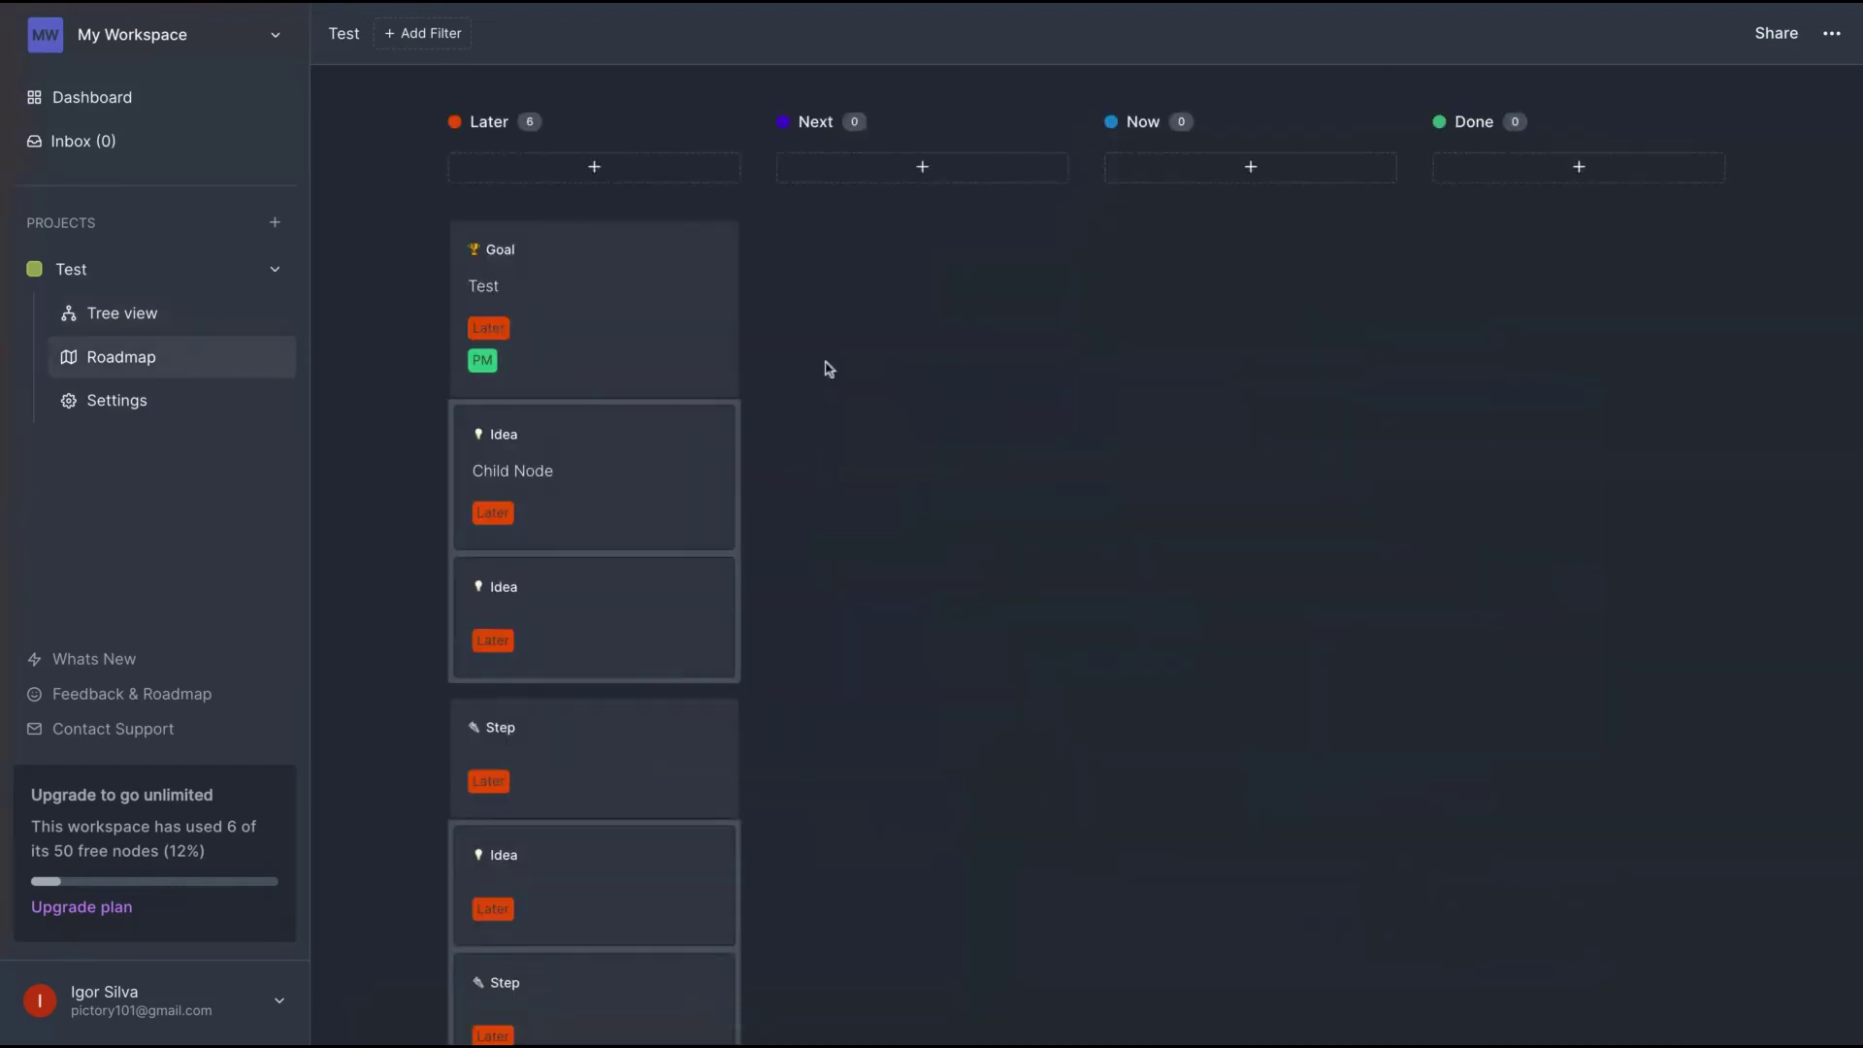
scroll(631, 549, "down", 2)
scroll(631, 549, "up", 2)
left_click(632, 560)
scroll(592, 388, "down", 2)
scroll(613, 420, "up", 2)
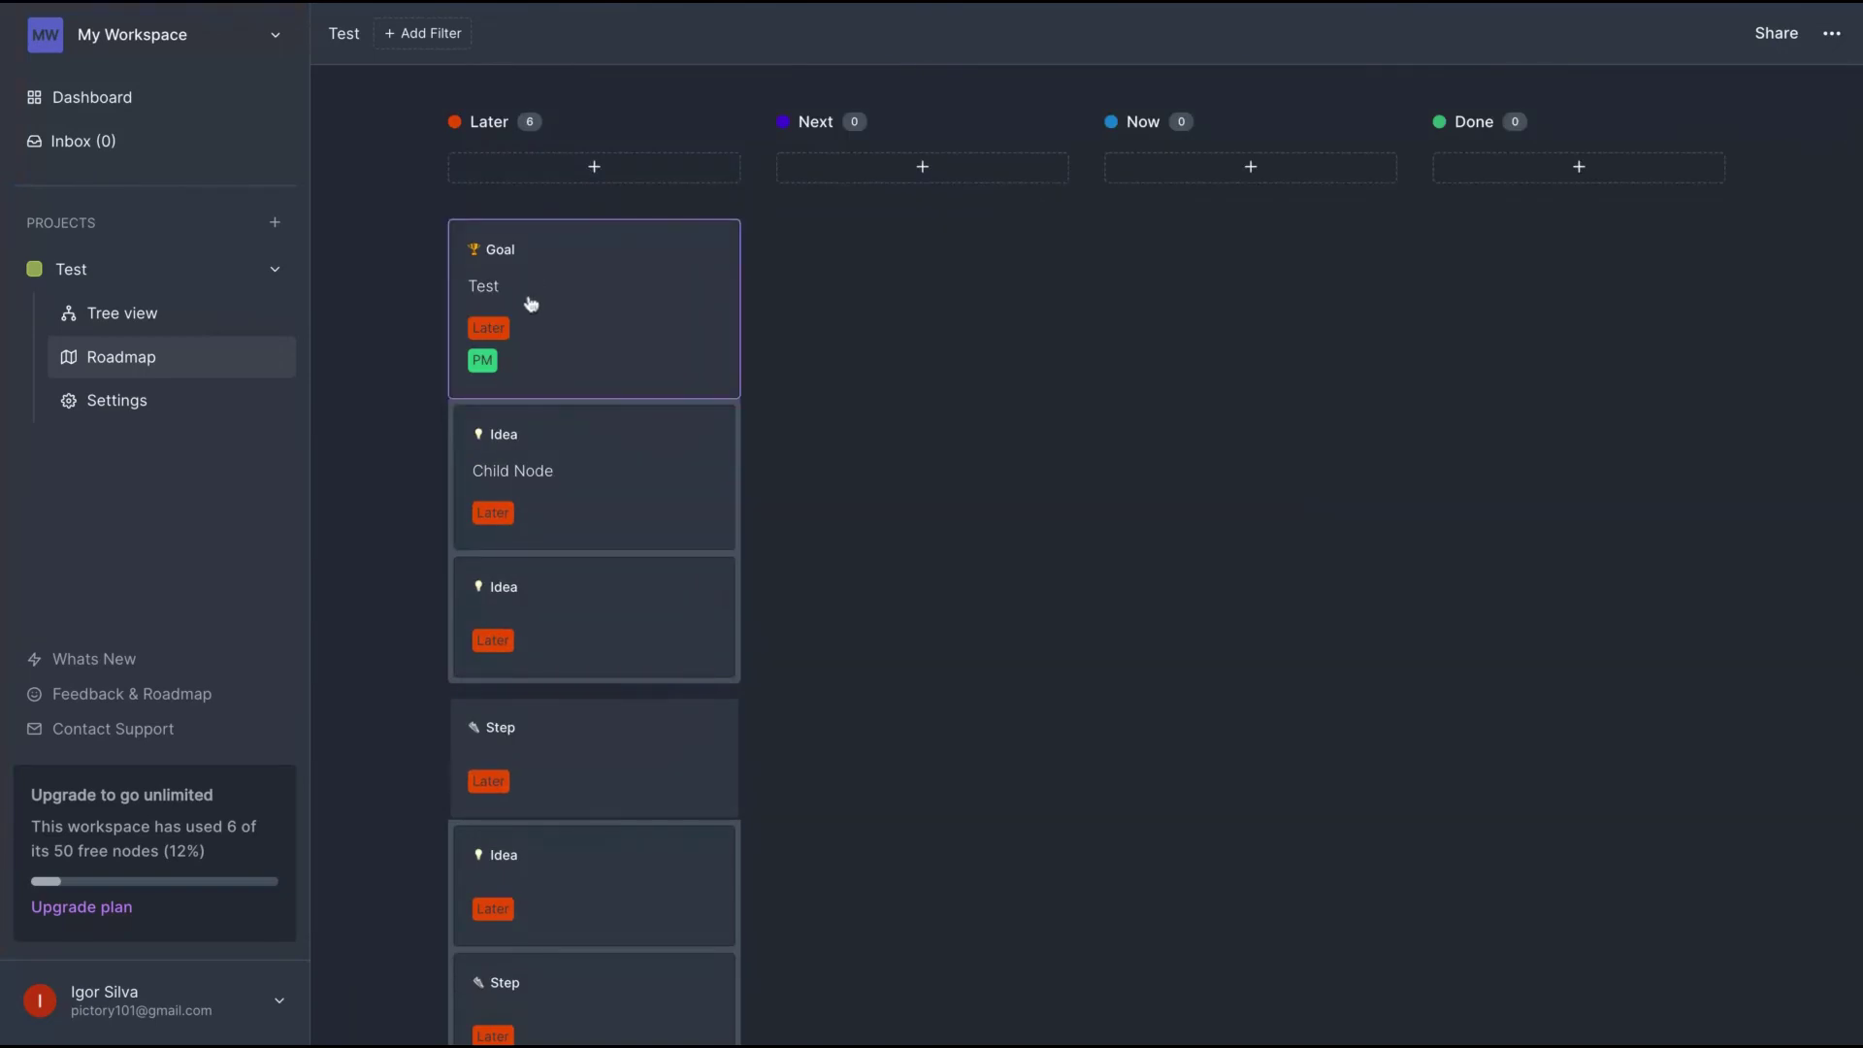
left_click_drag(531, 304, 1214, 253)
- Switch to tree view and back to the roadmap, selecting the second Idea under Later
left_click(158, 320)
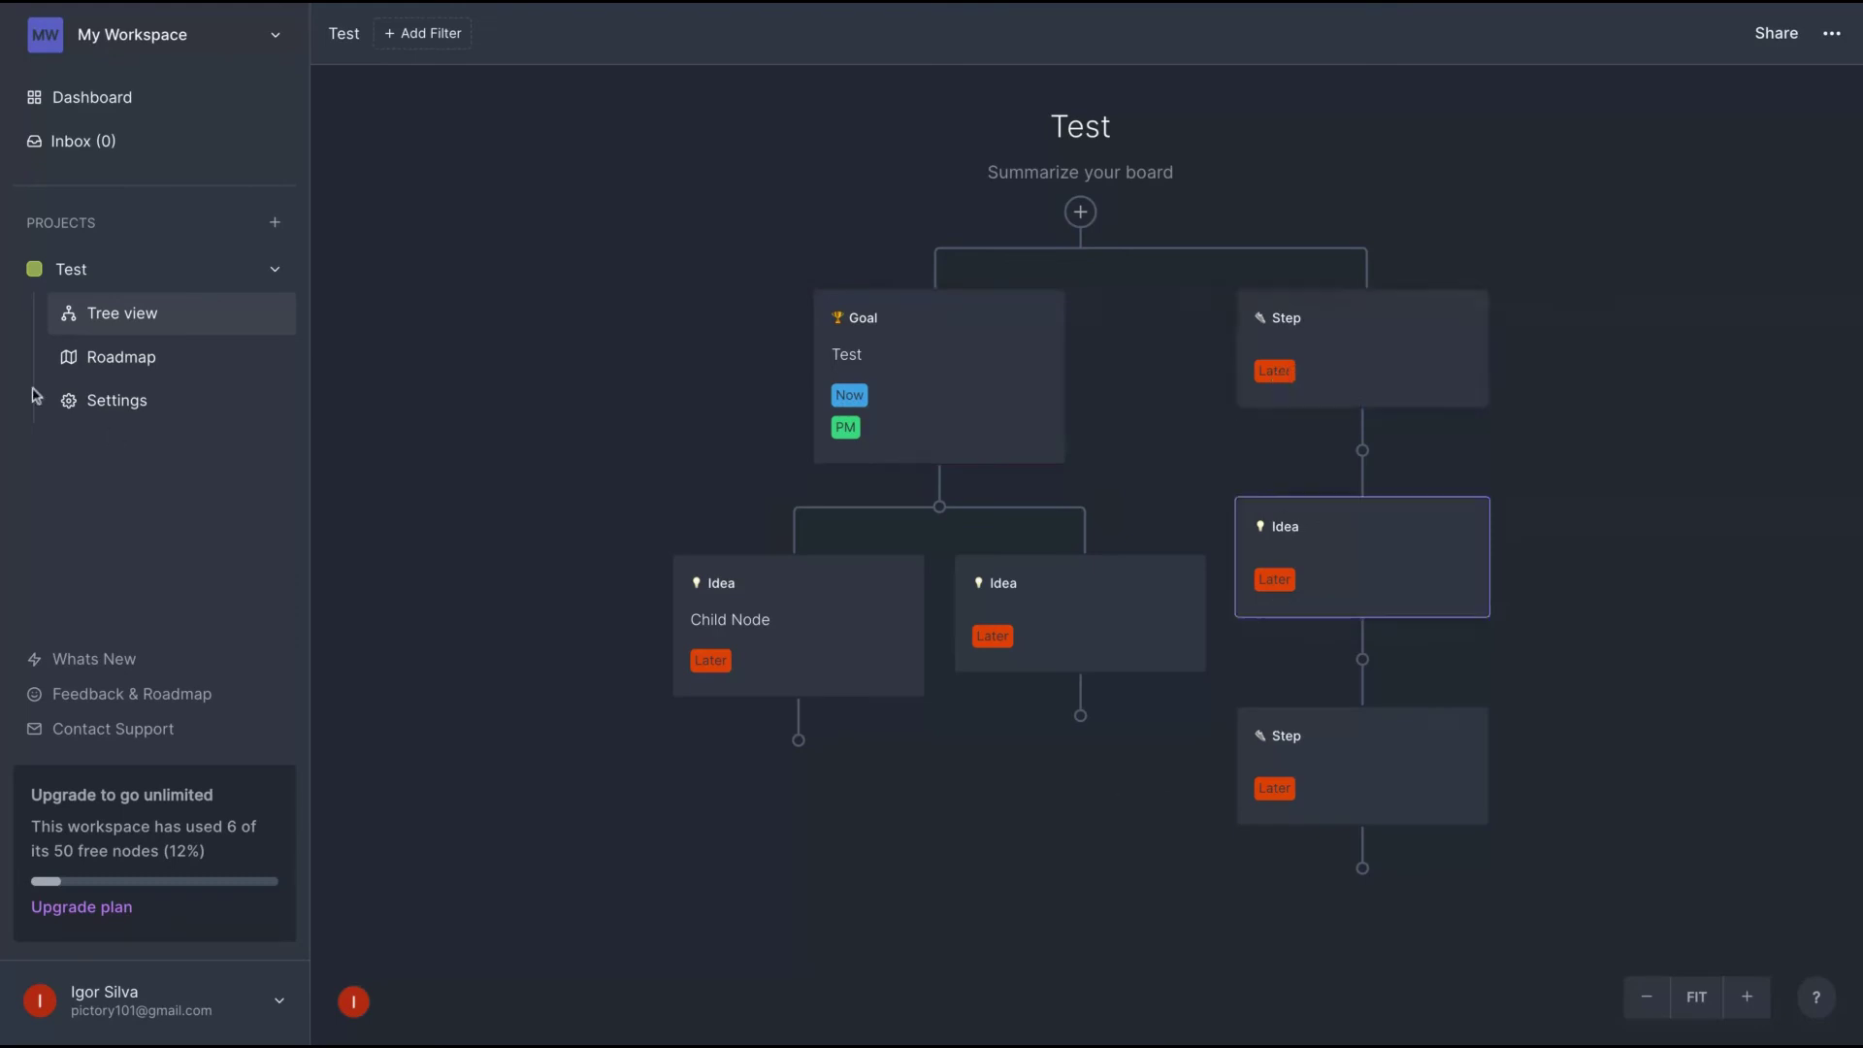
left_click(105, 358)
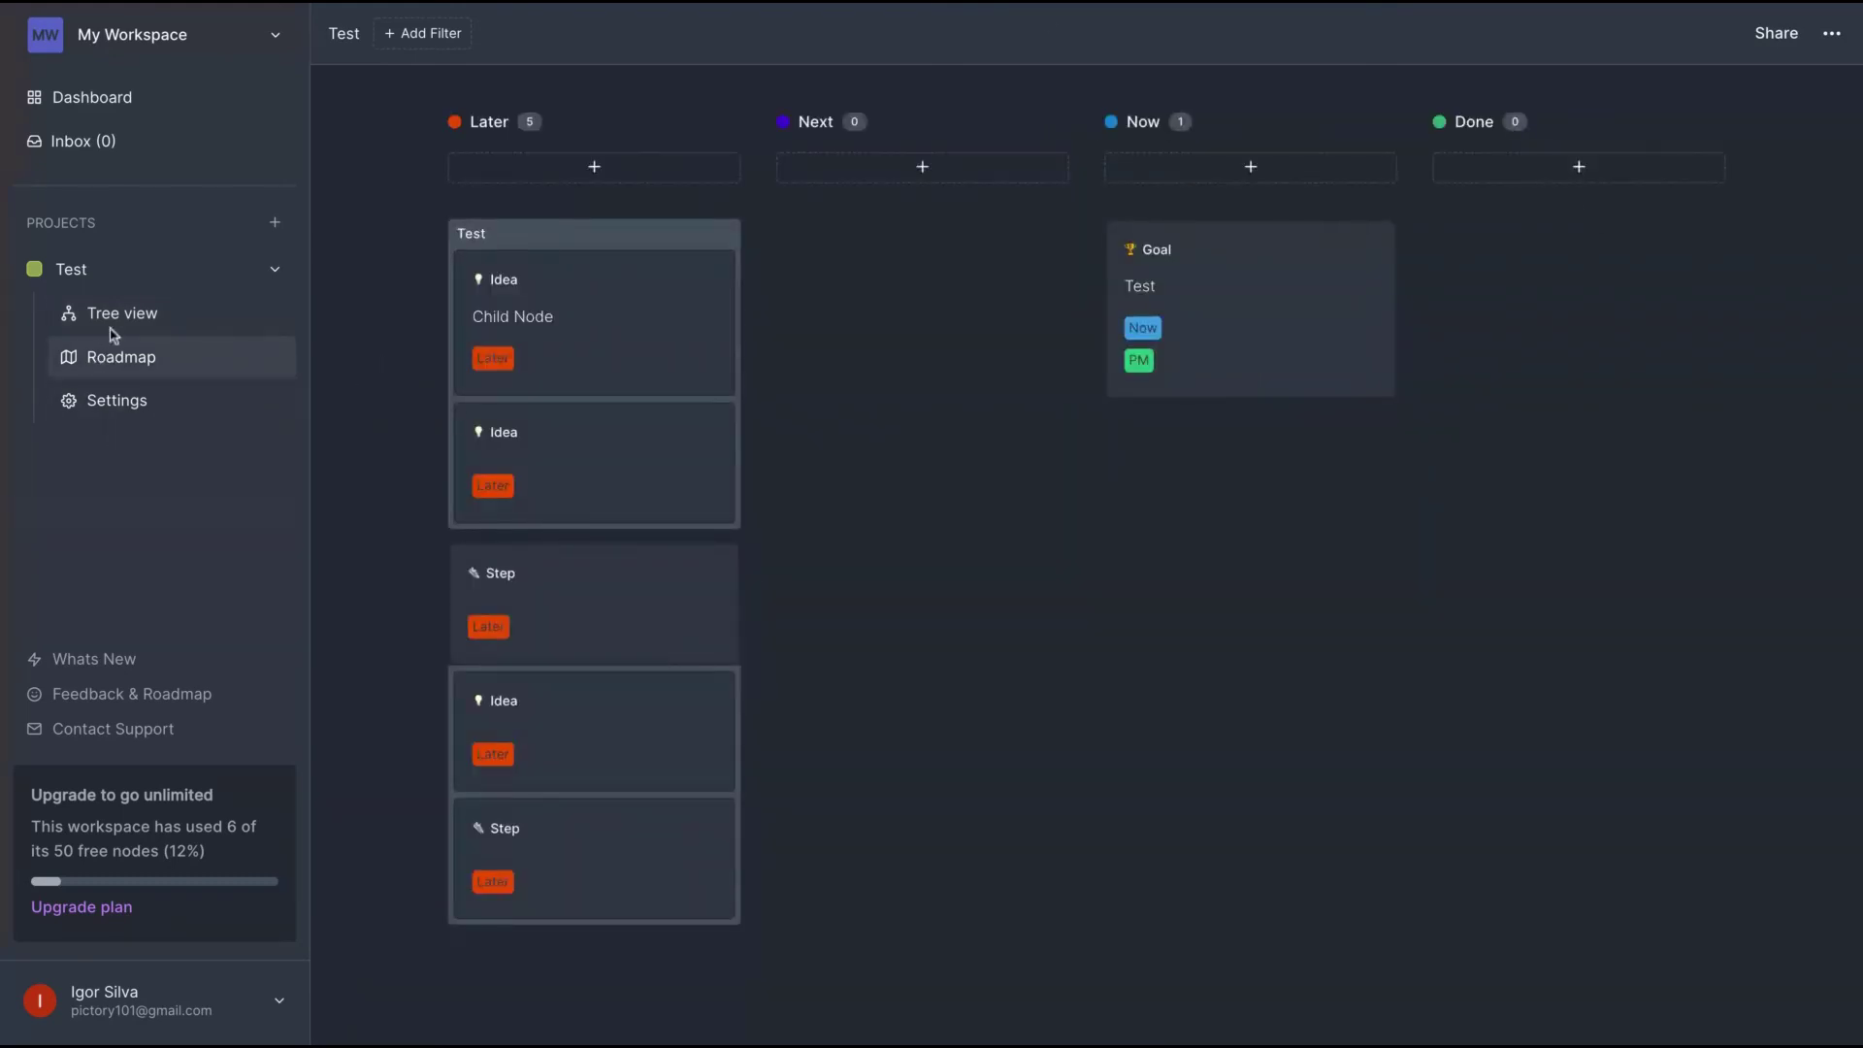
left_click(668, 490)
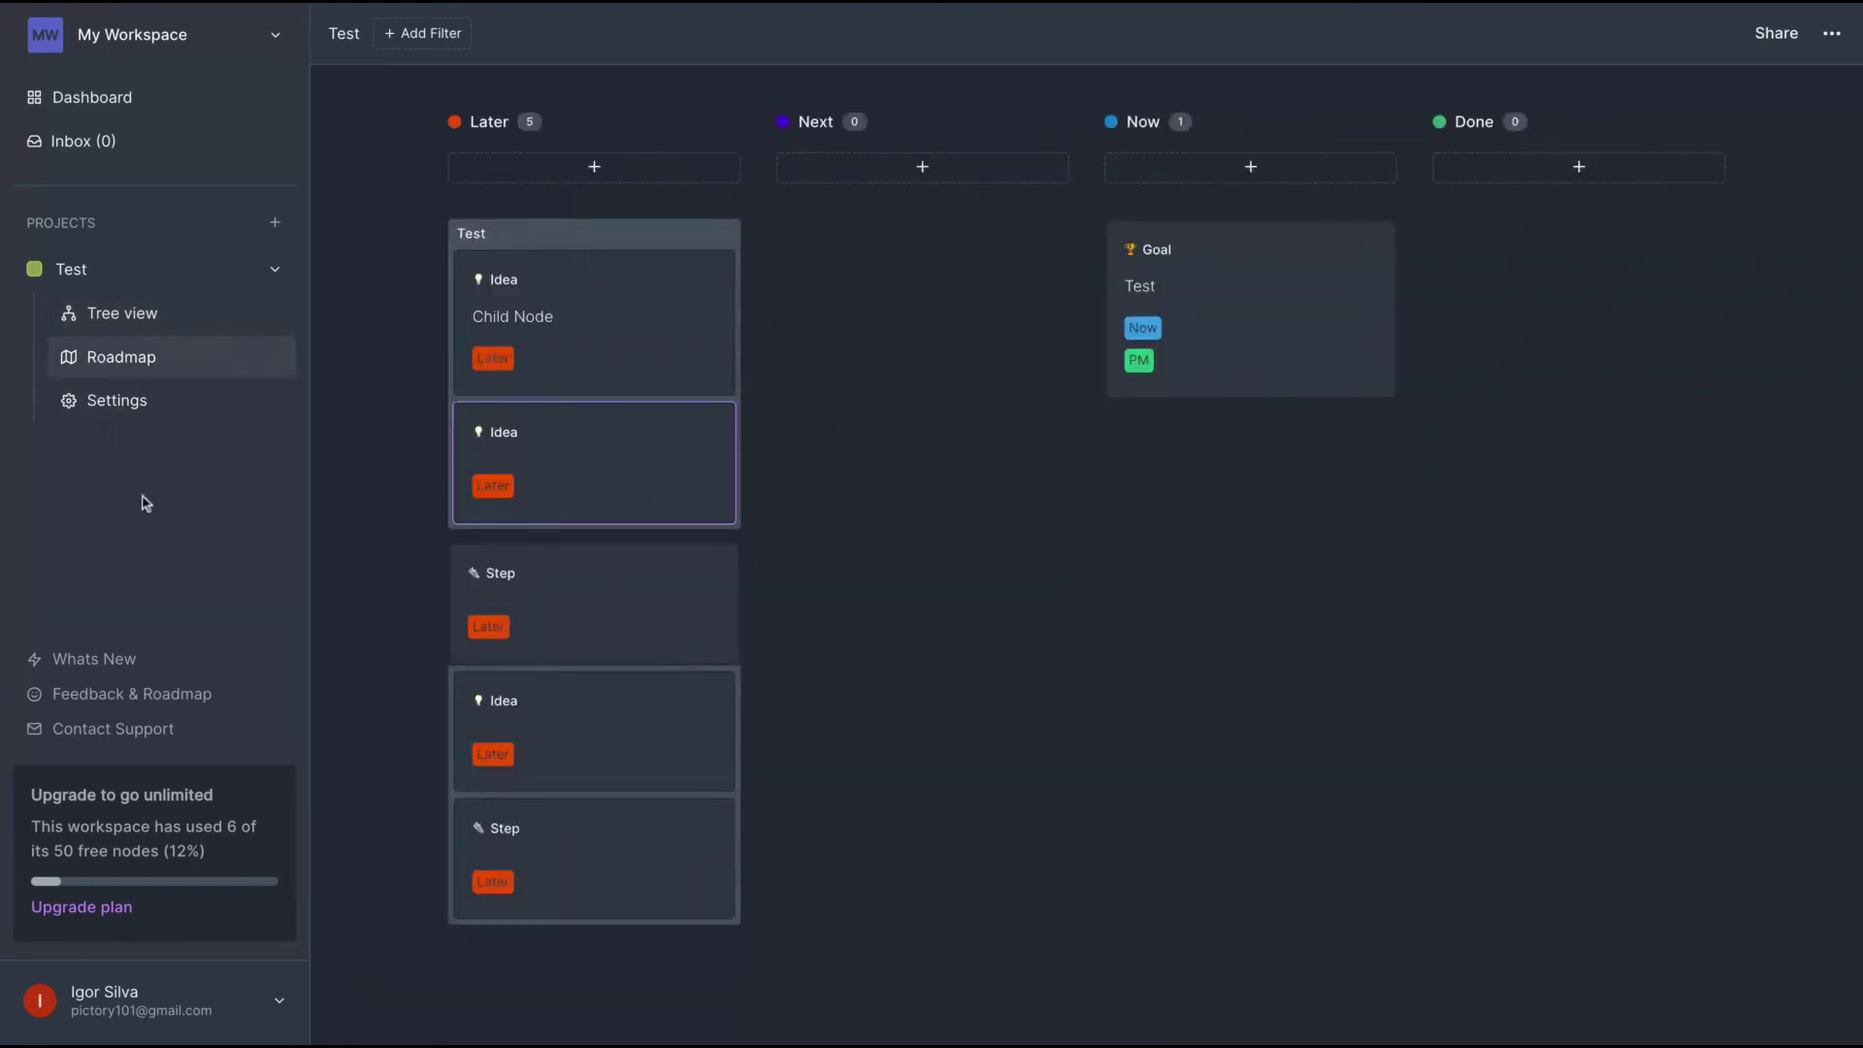
- Enable Project Meta in project settings, review the Node Type and Status lists, then return to tree view
left_click(135, 407)
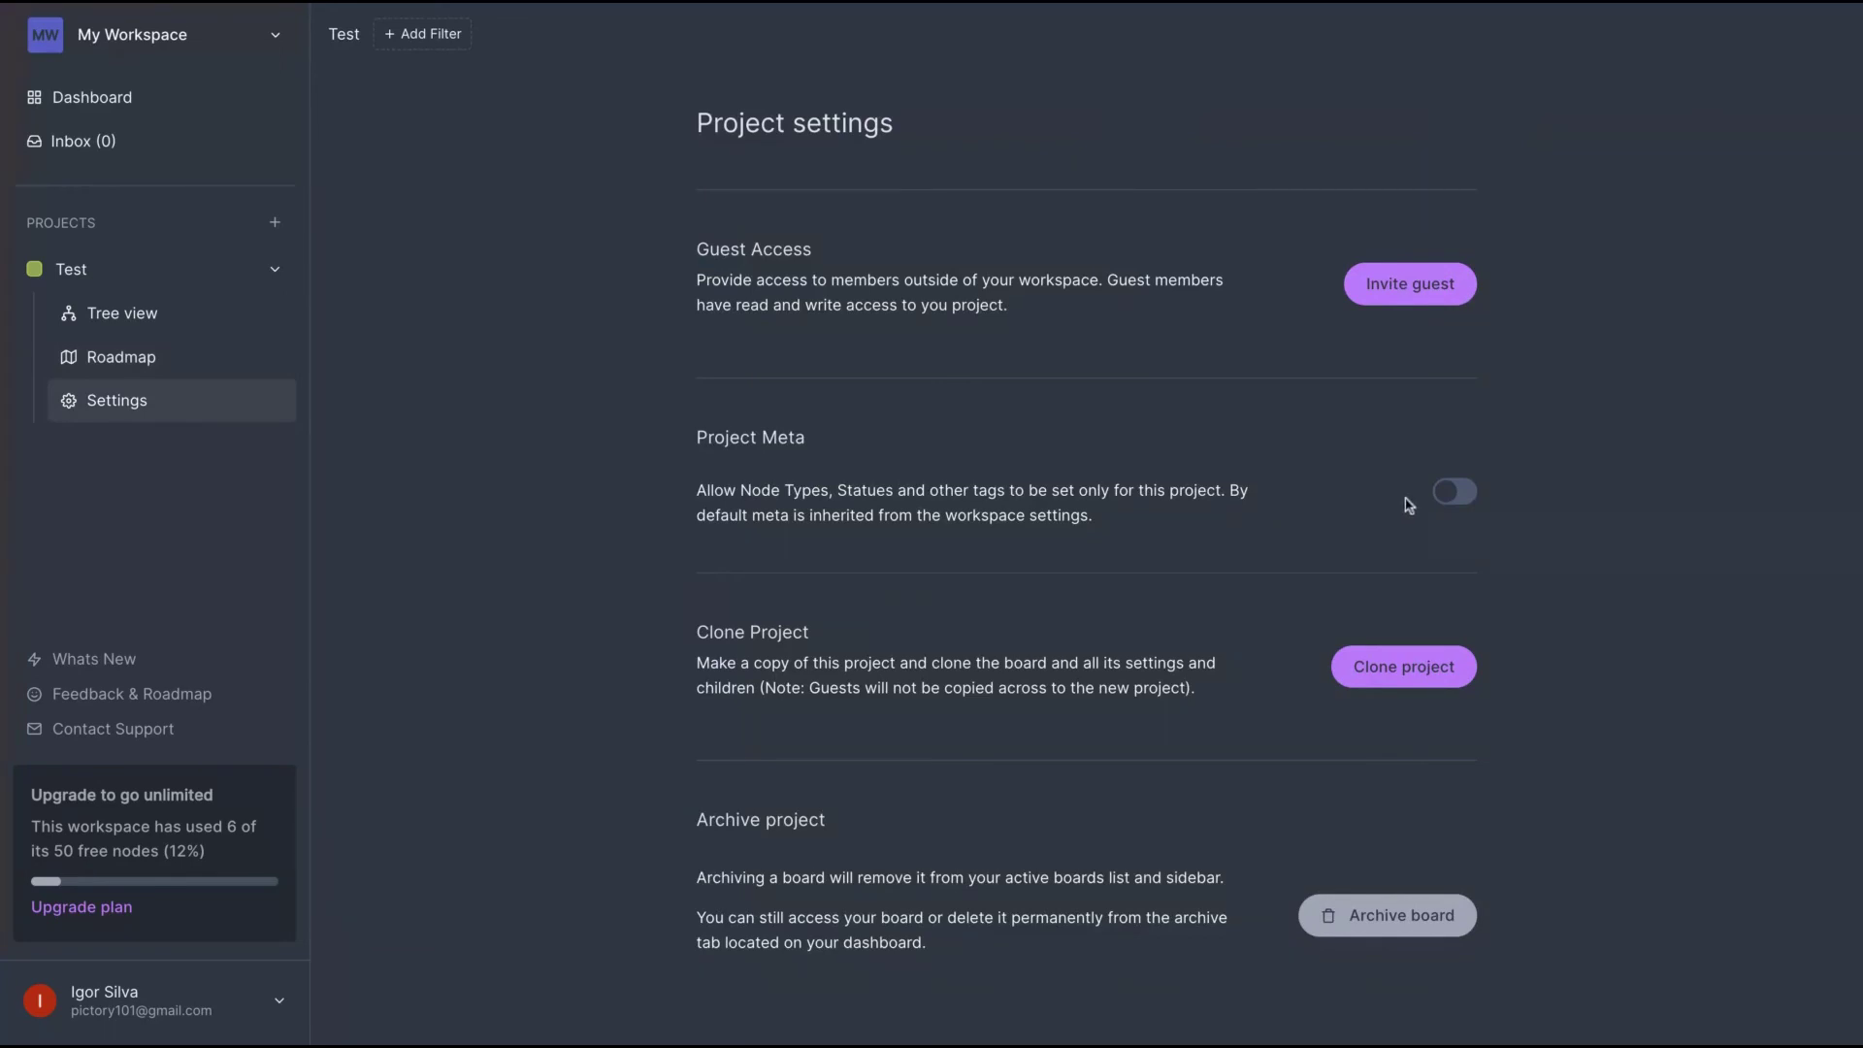
left_click(1452, 493)
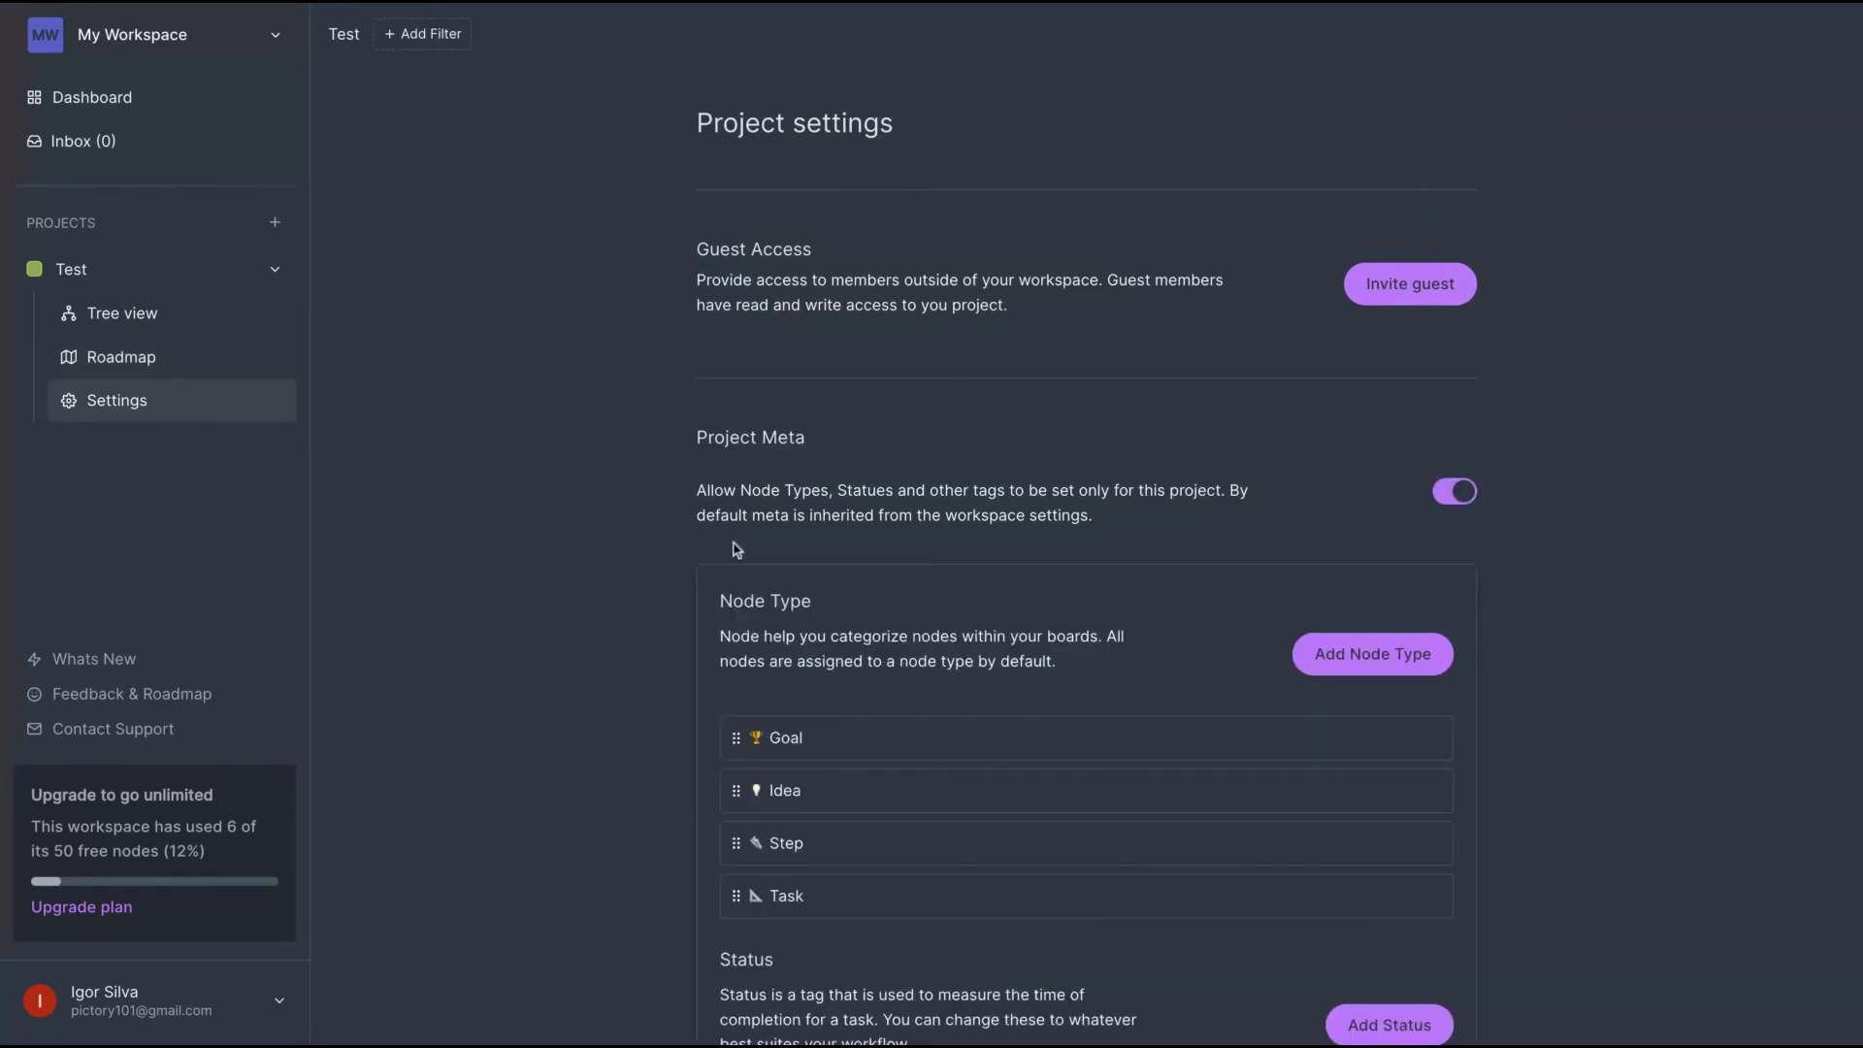
scroll(1217, 465, "down", 5)
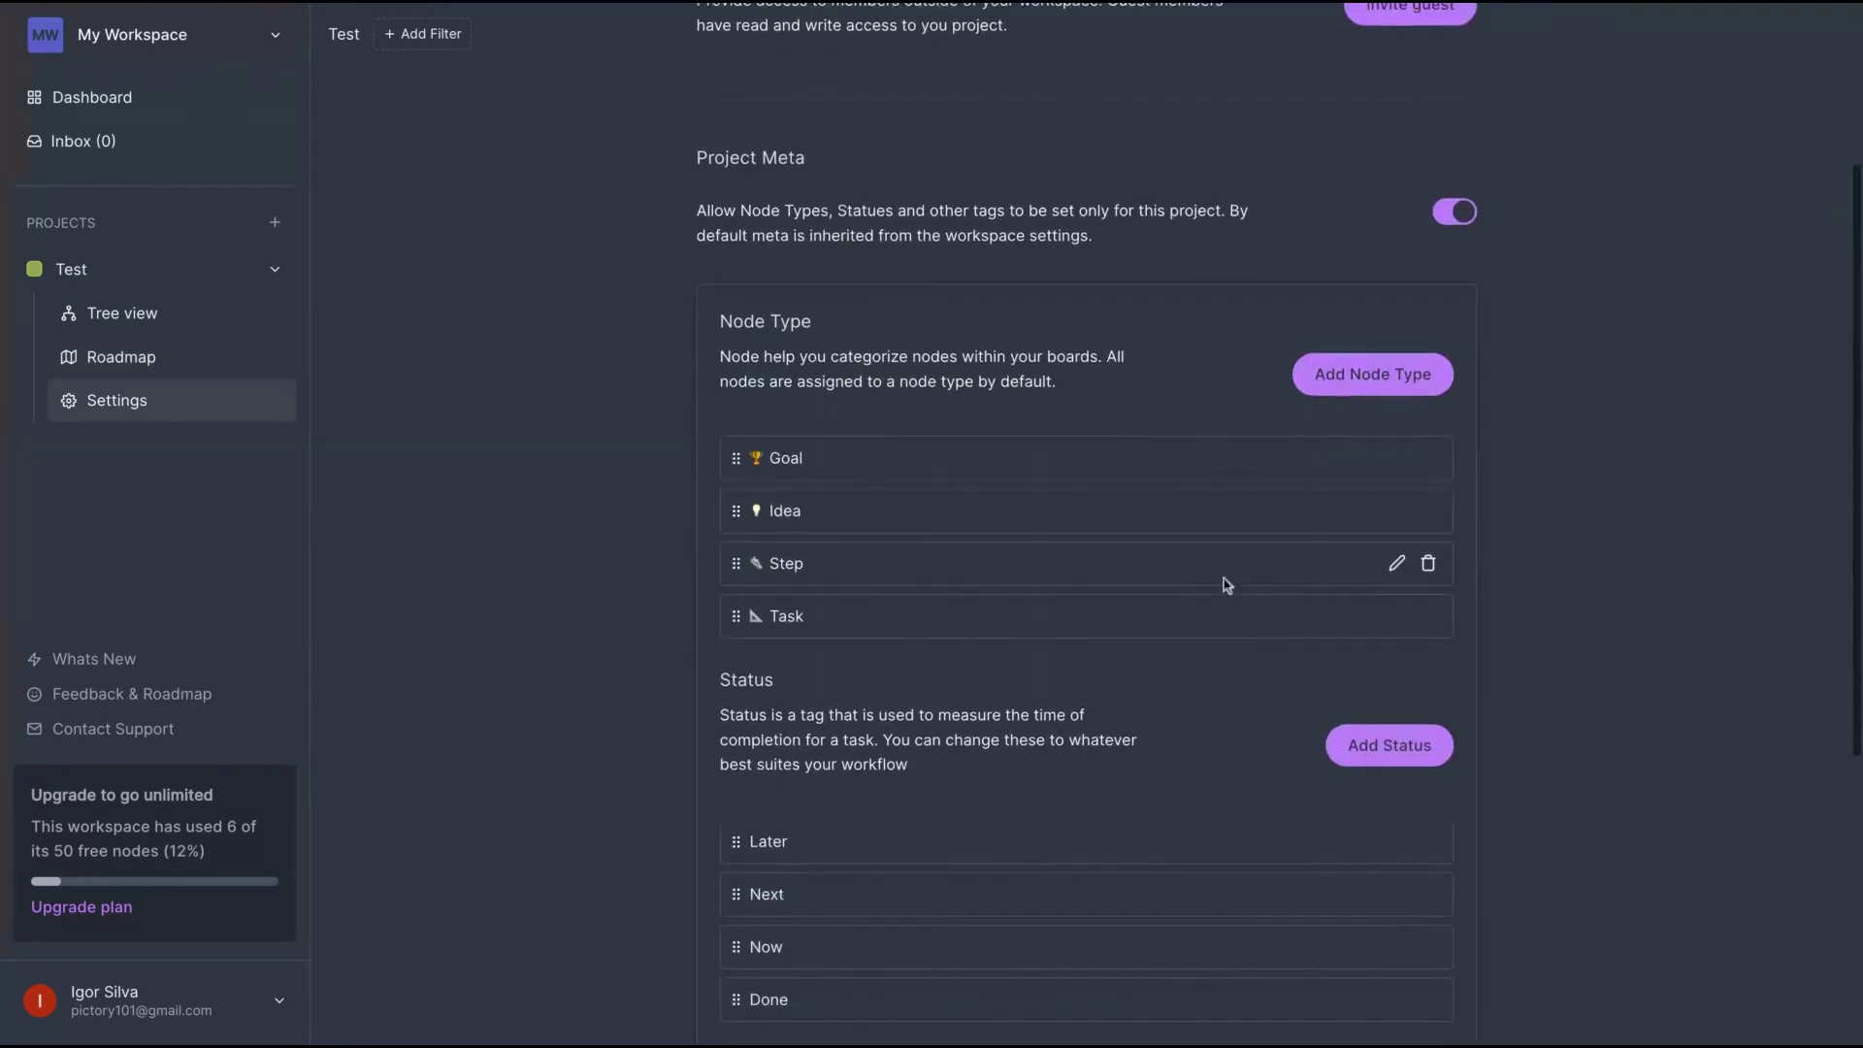
scroll(1018, 652, "down", 5)
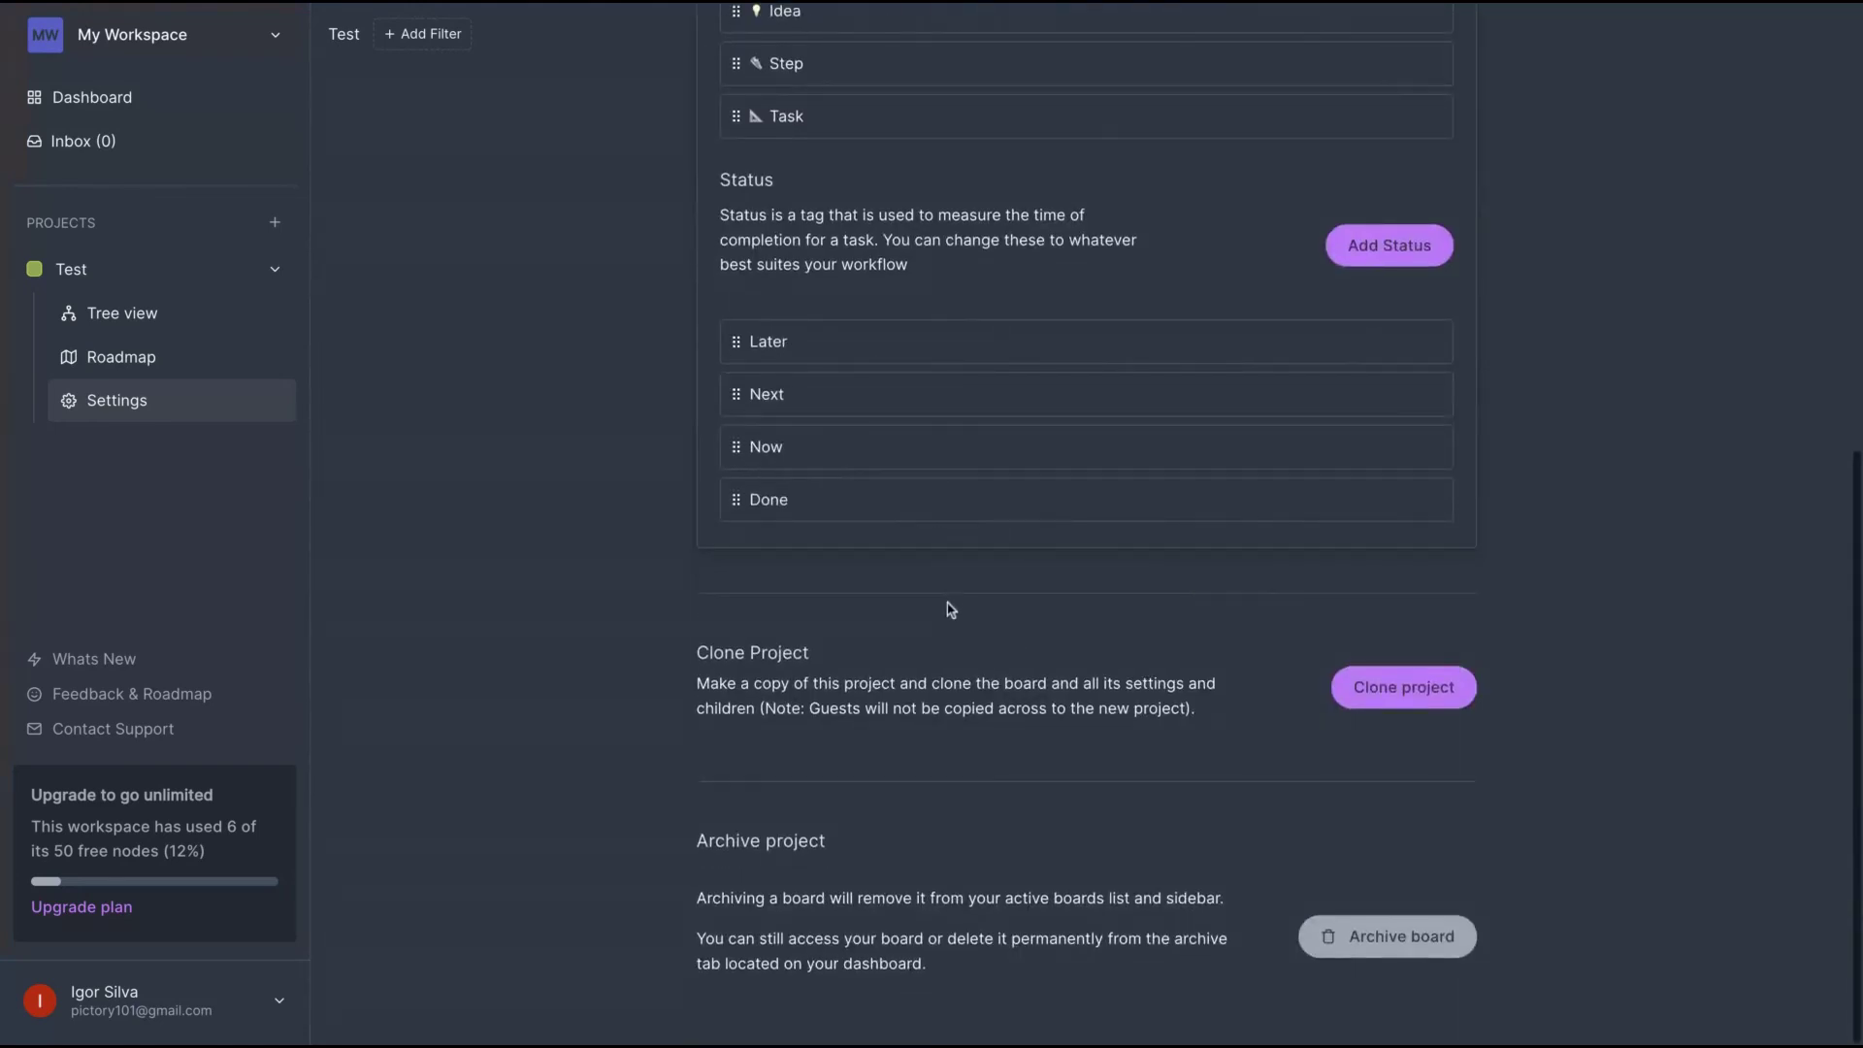
scroll(950, 609, "up", 8)
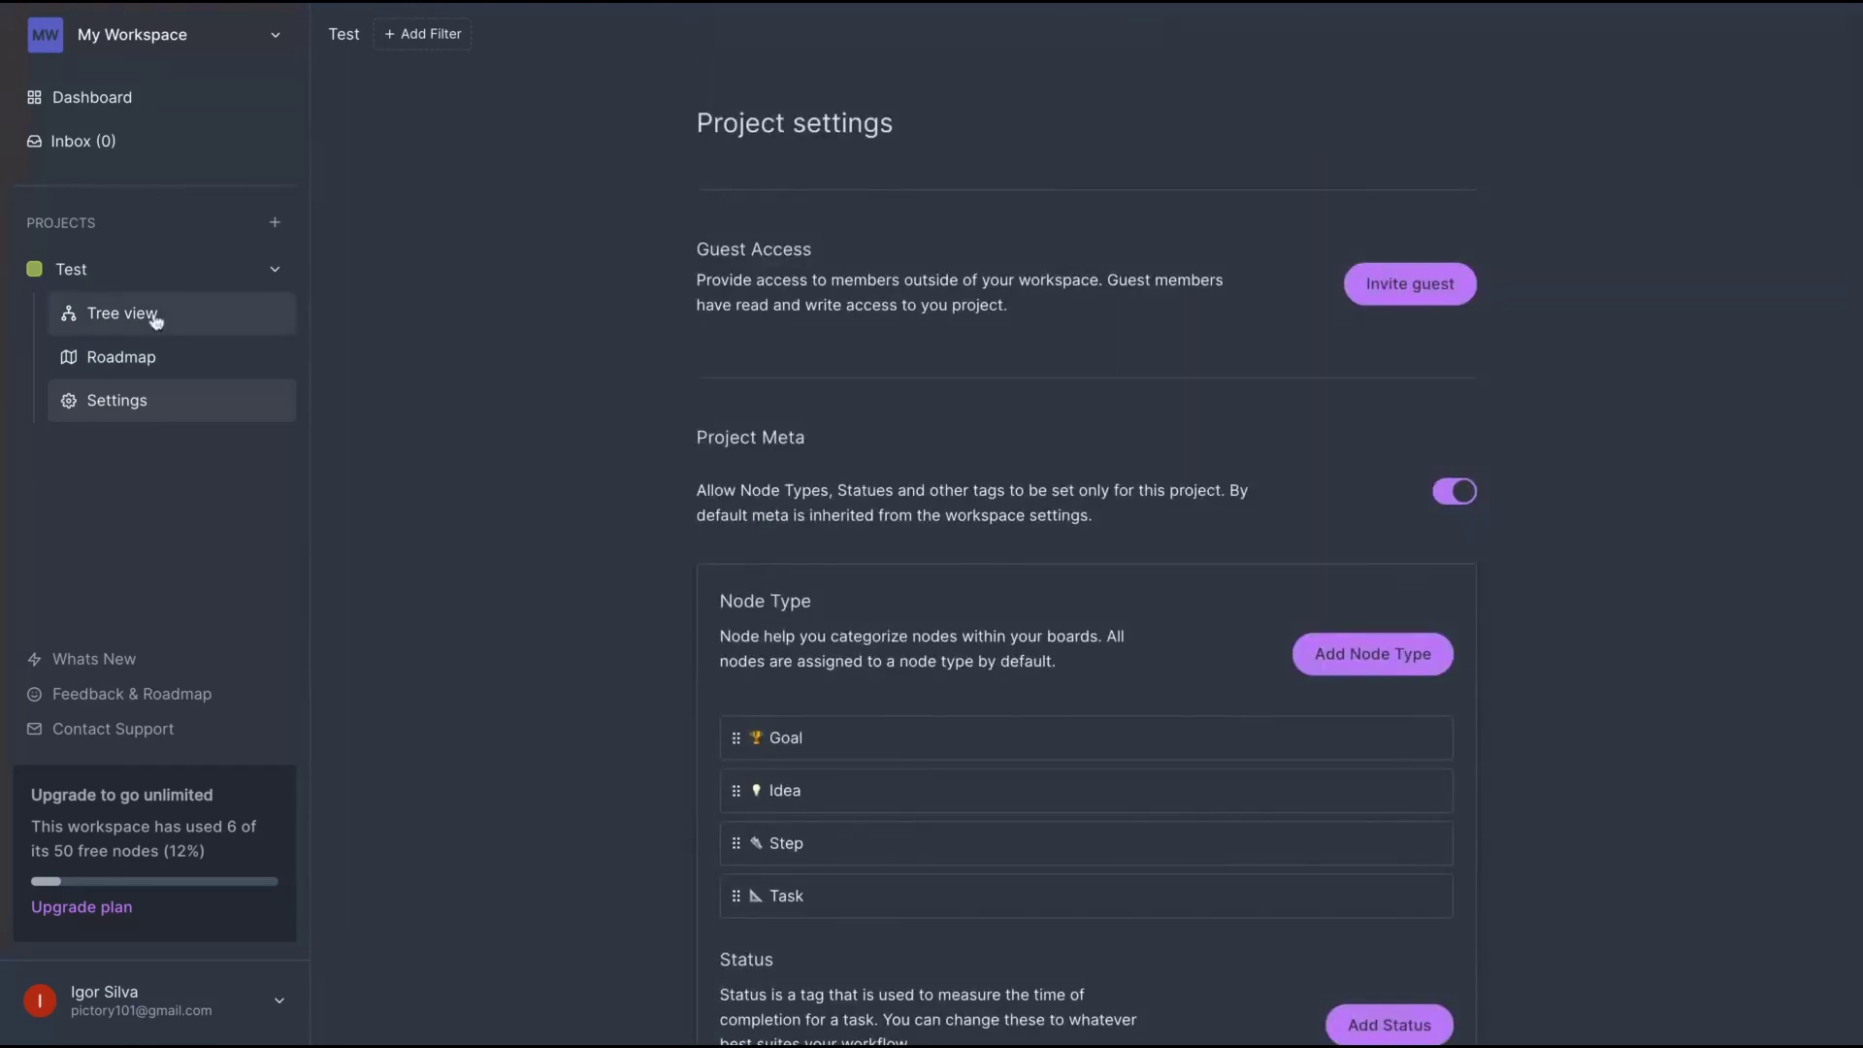
left_click(151, 313)
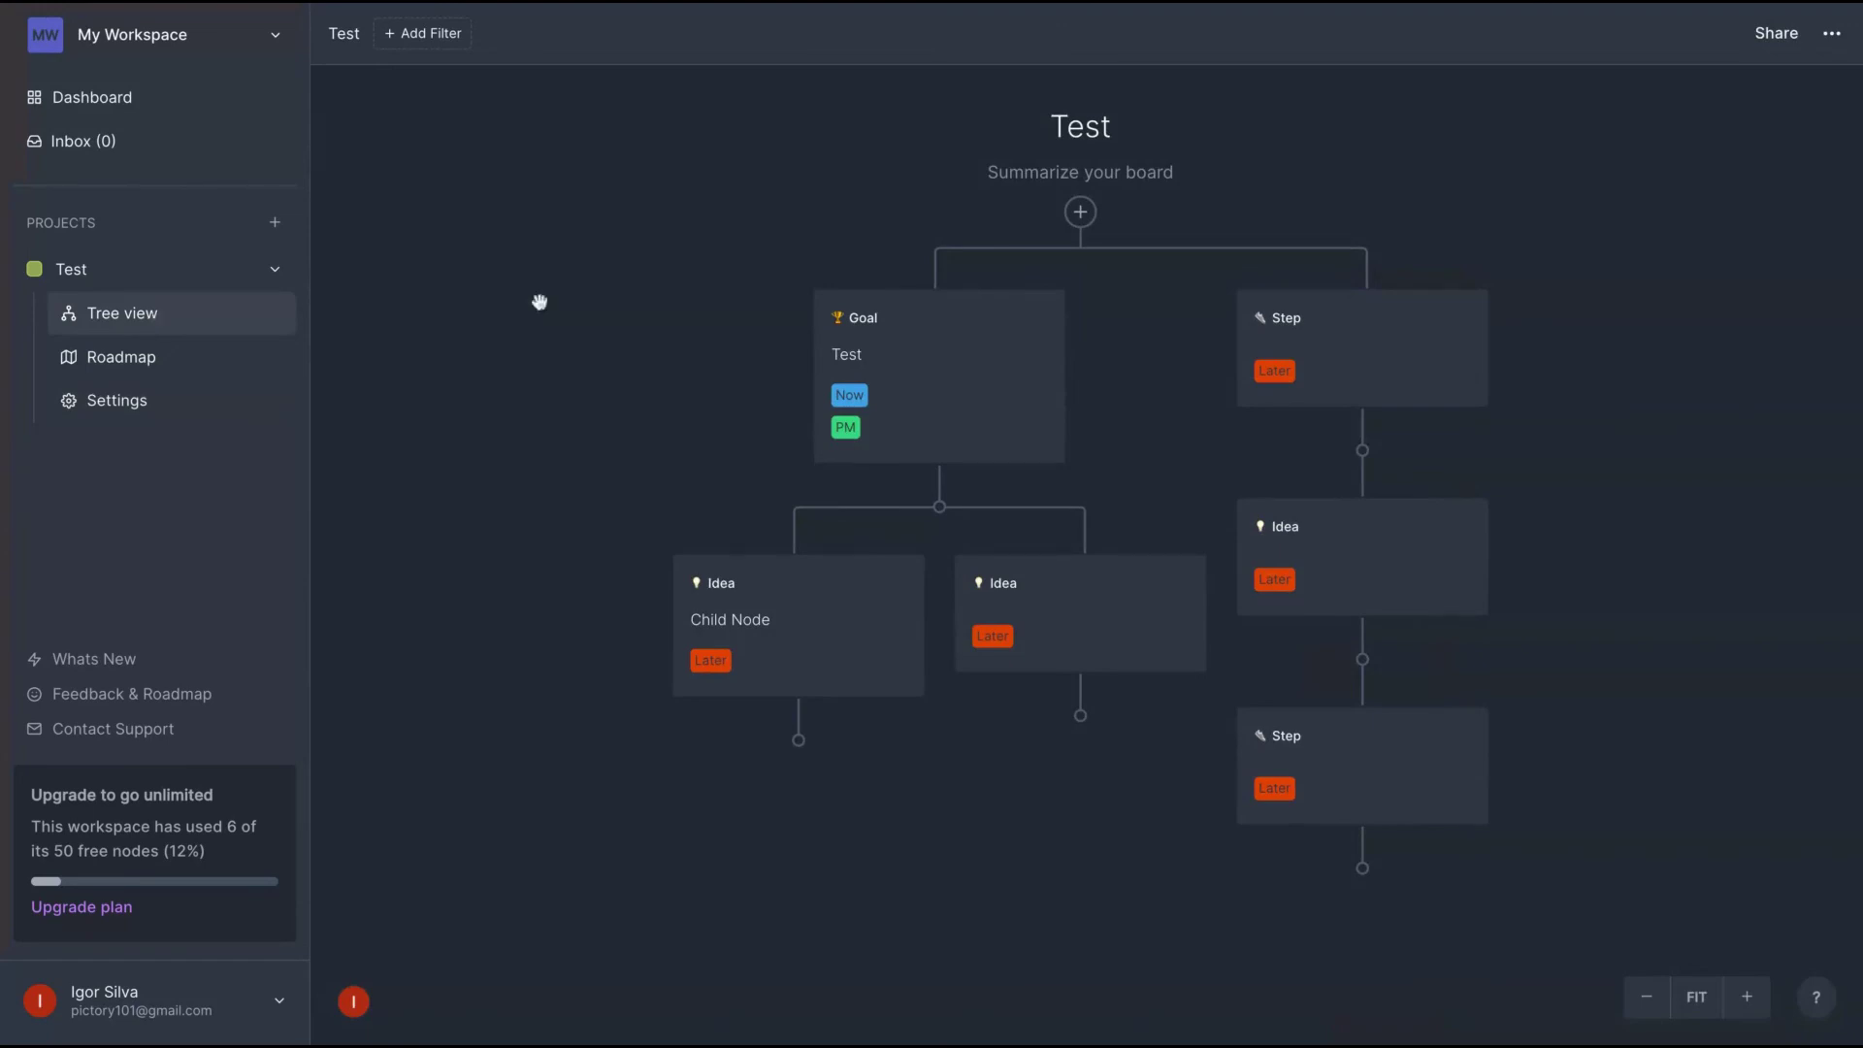
- Copy the Test board link and set 'Anyone with a link' to 'can view'
left_click(1770, 41)
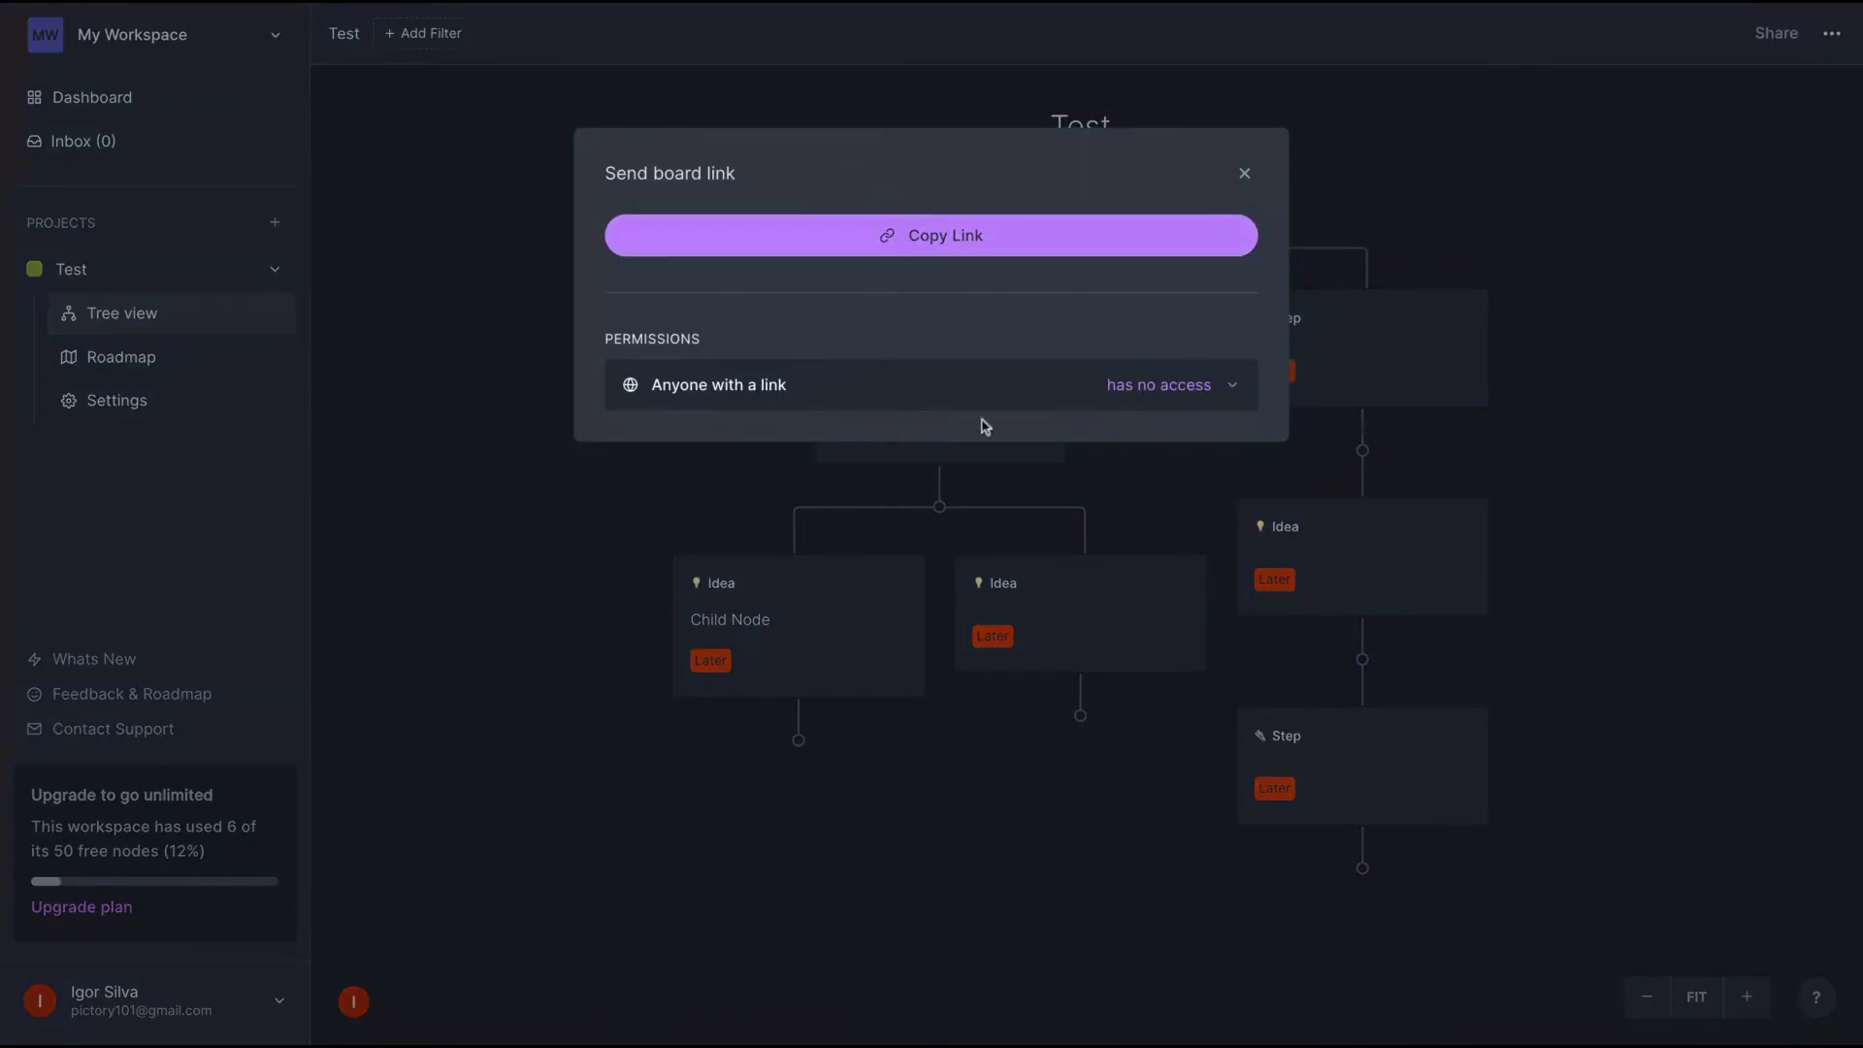
left_click(840, 233)
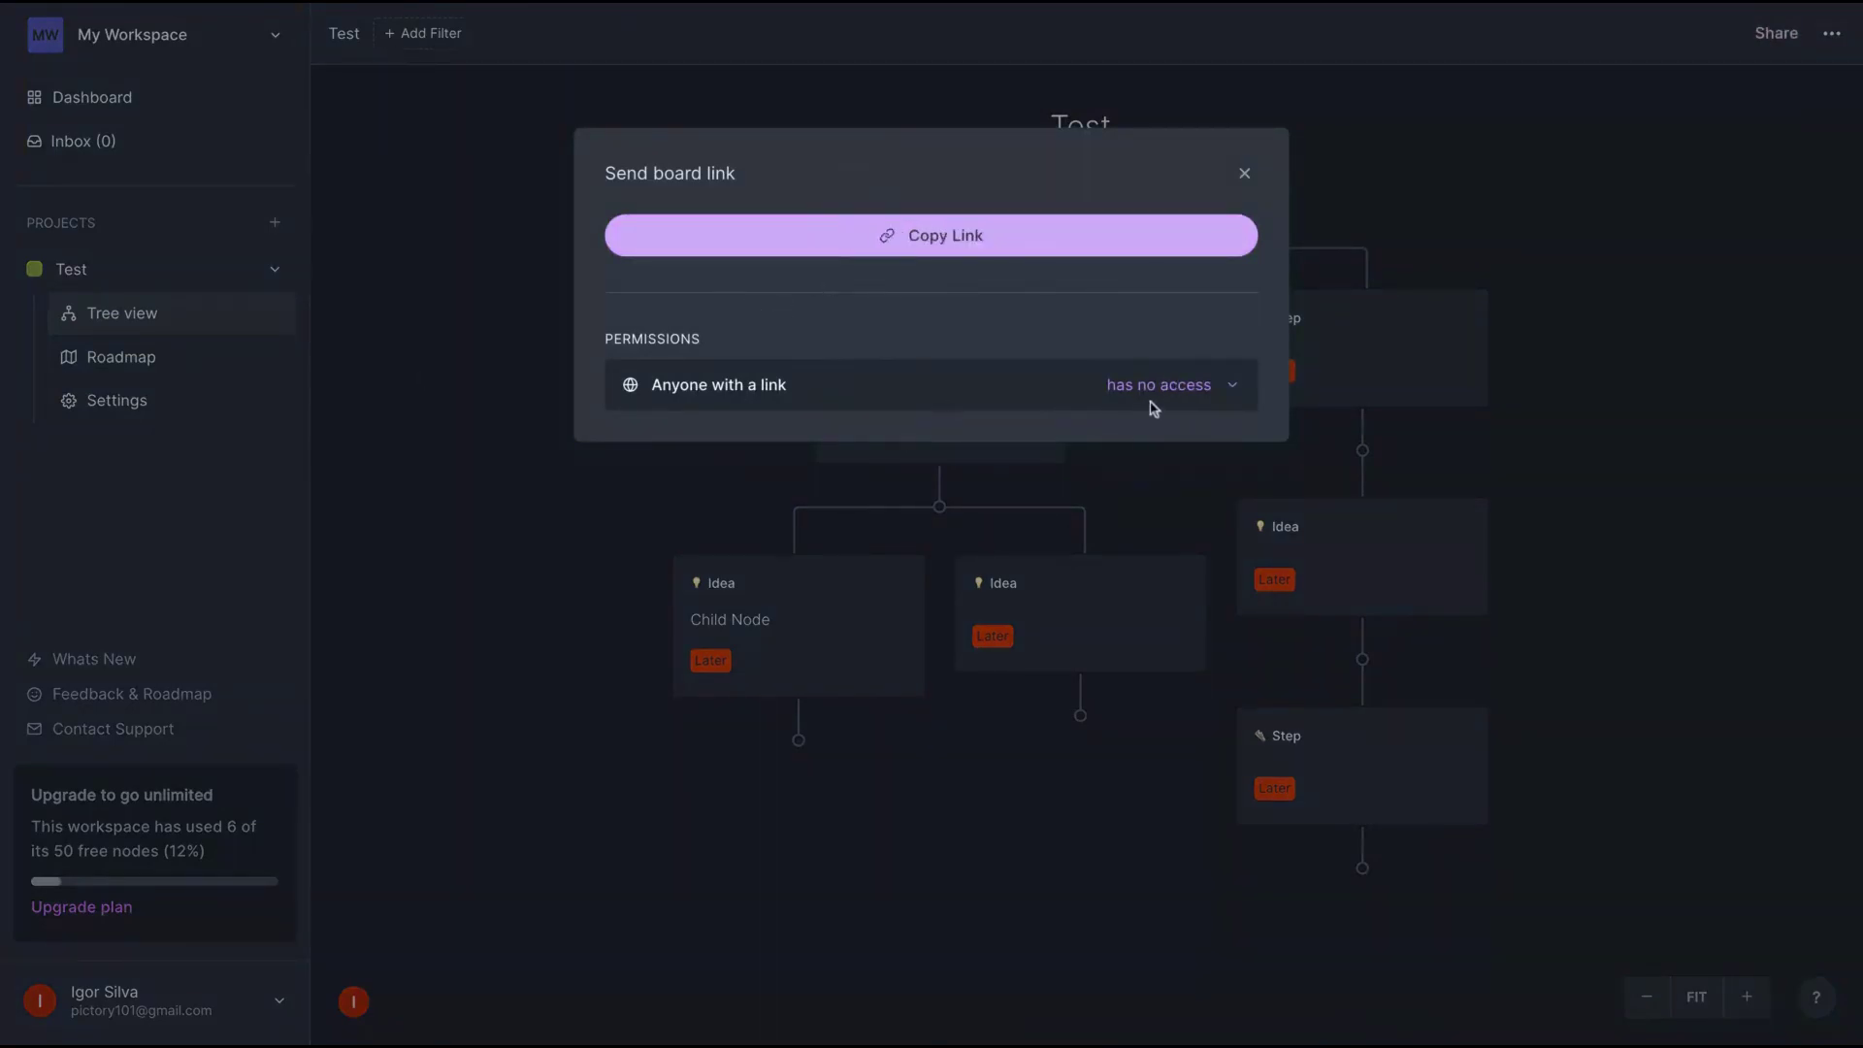
left_click(1151, 387)
left_click(1156, 468)
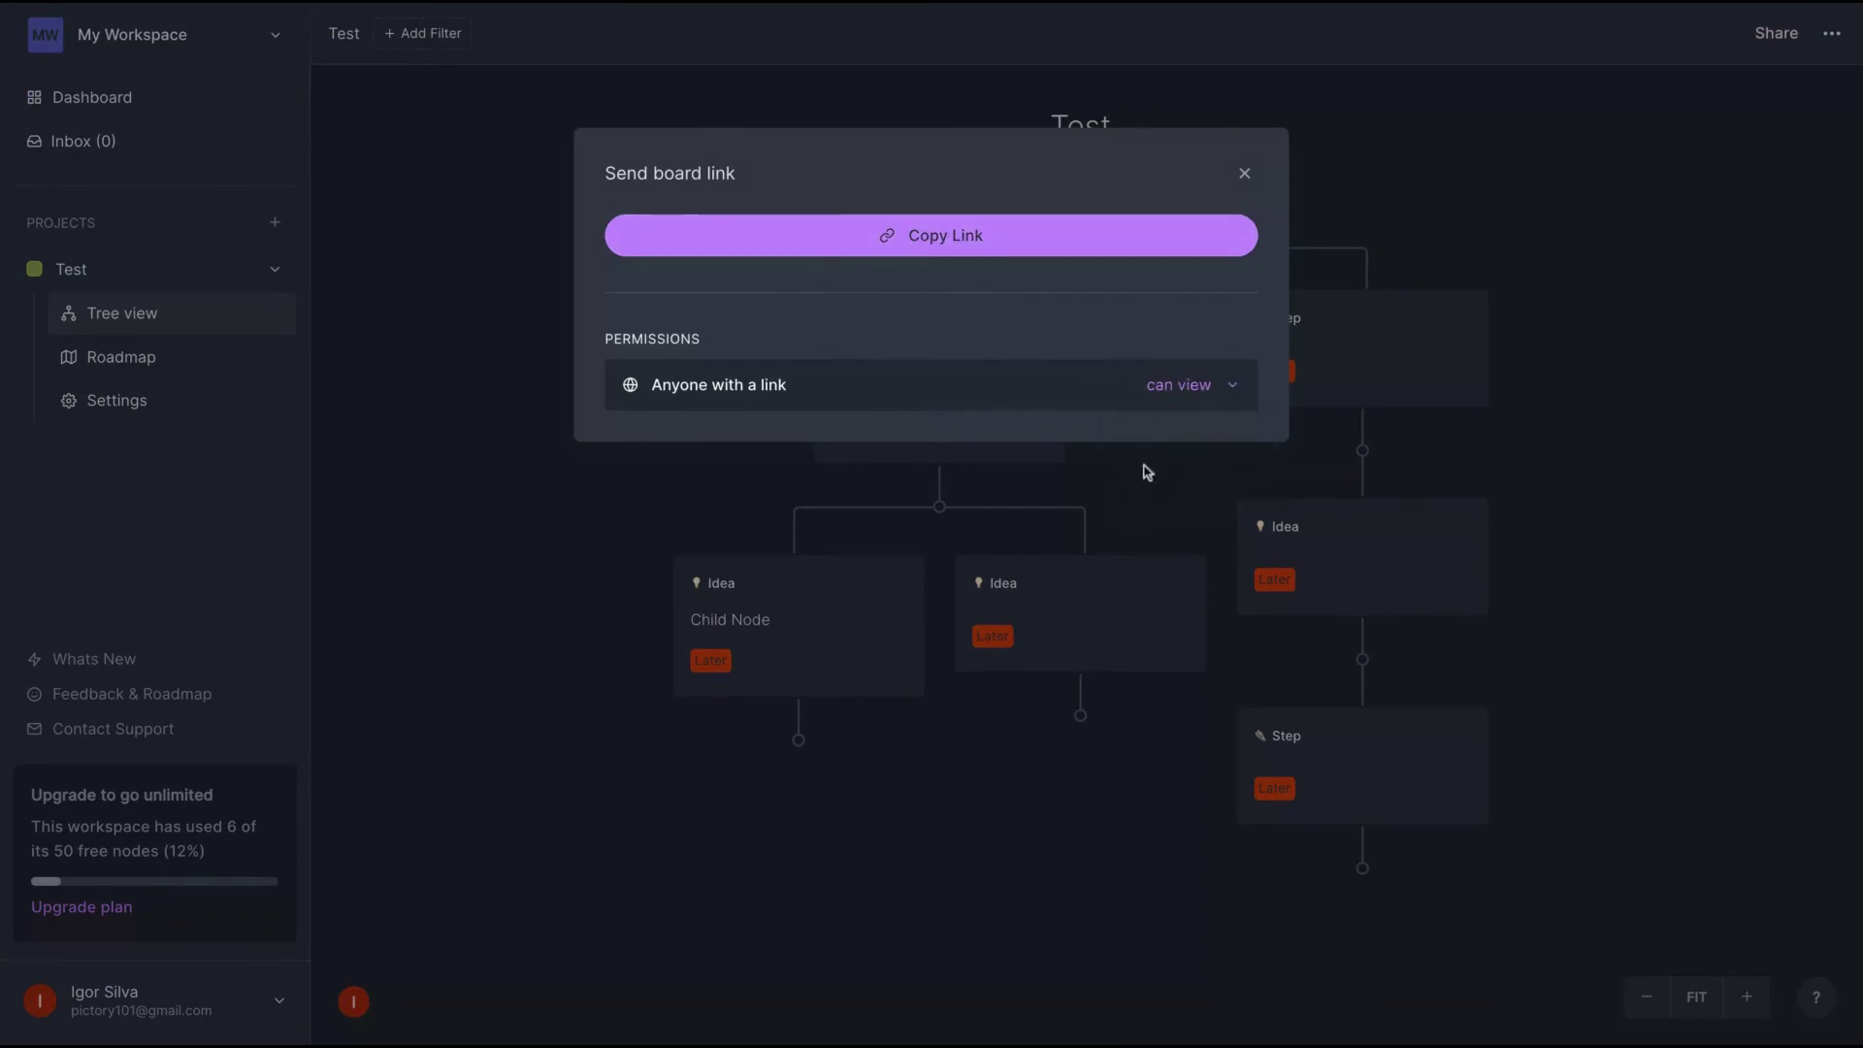
- Switch link access to 'has no access' and back to 'can view', then show the ... options menu
left_click(1218, 388)
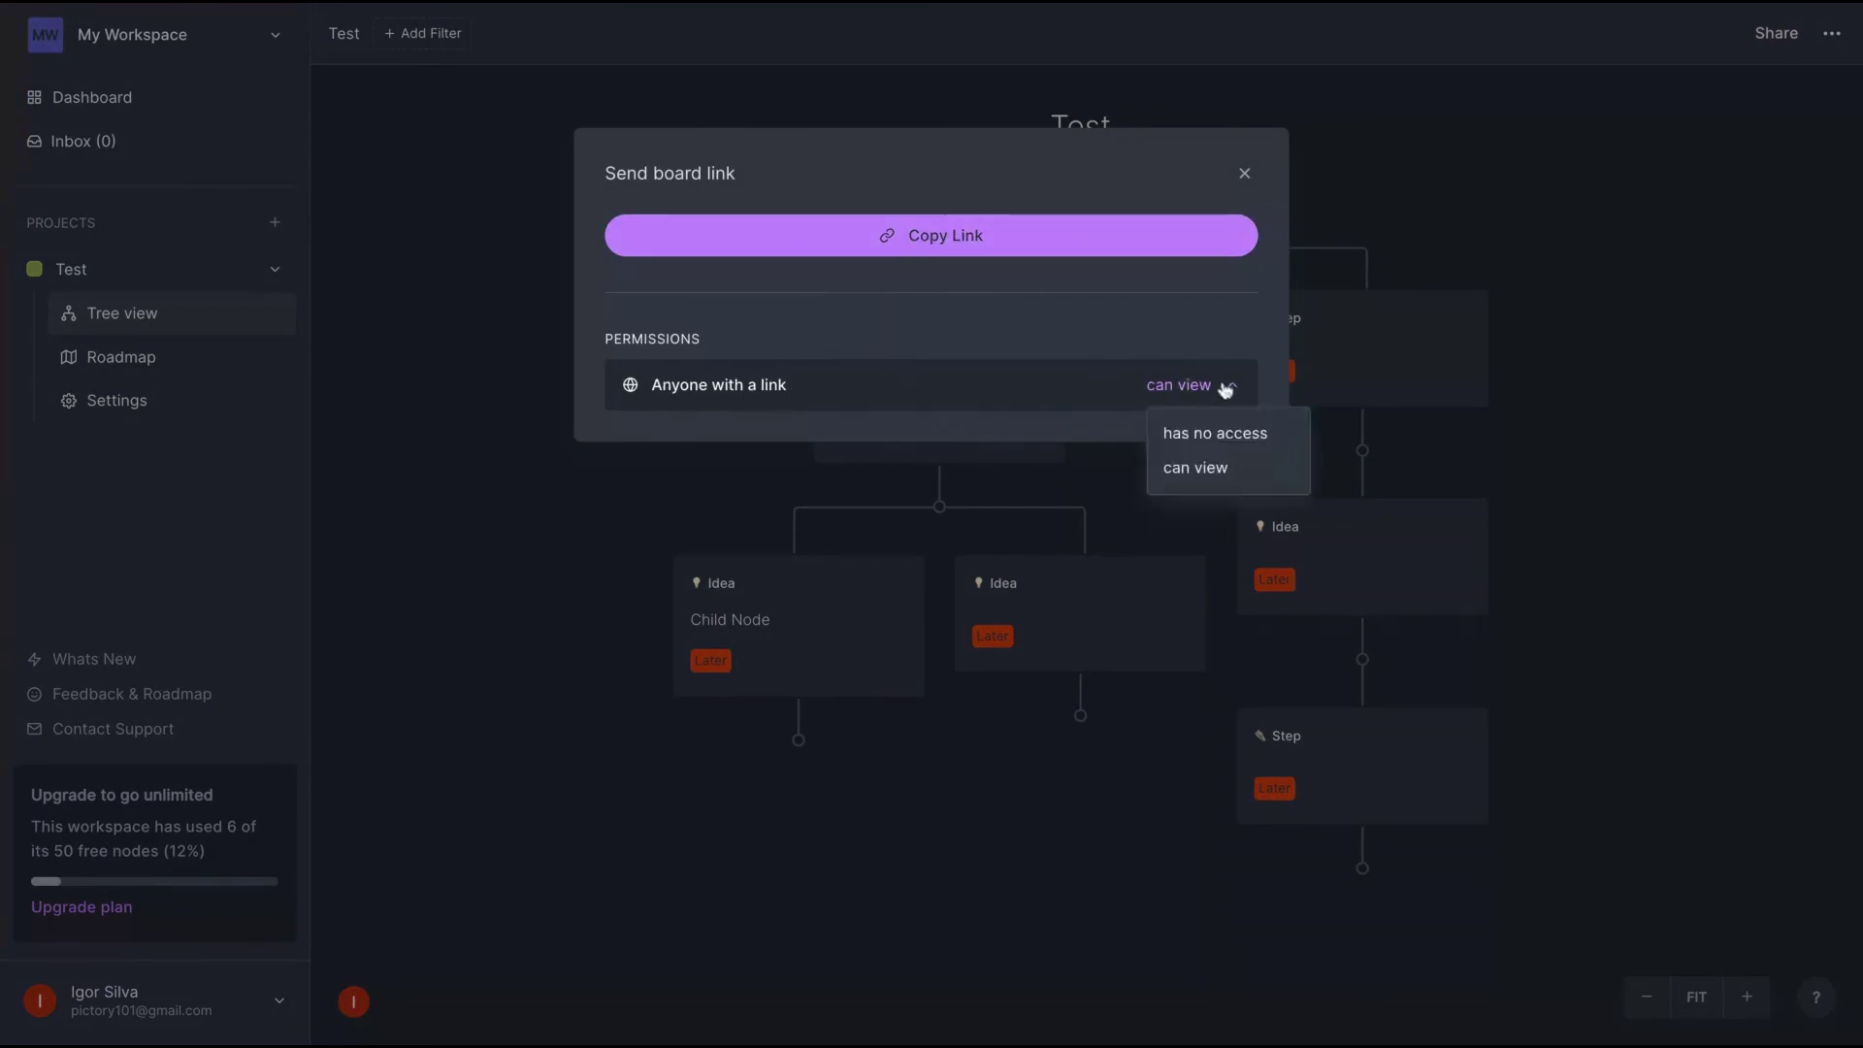
left_click(1199, 429)
left_click(1152, 384)
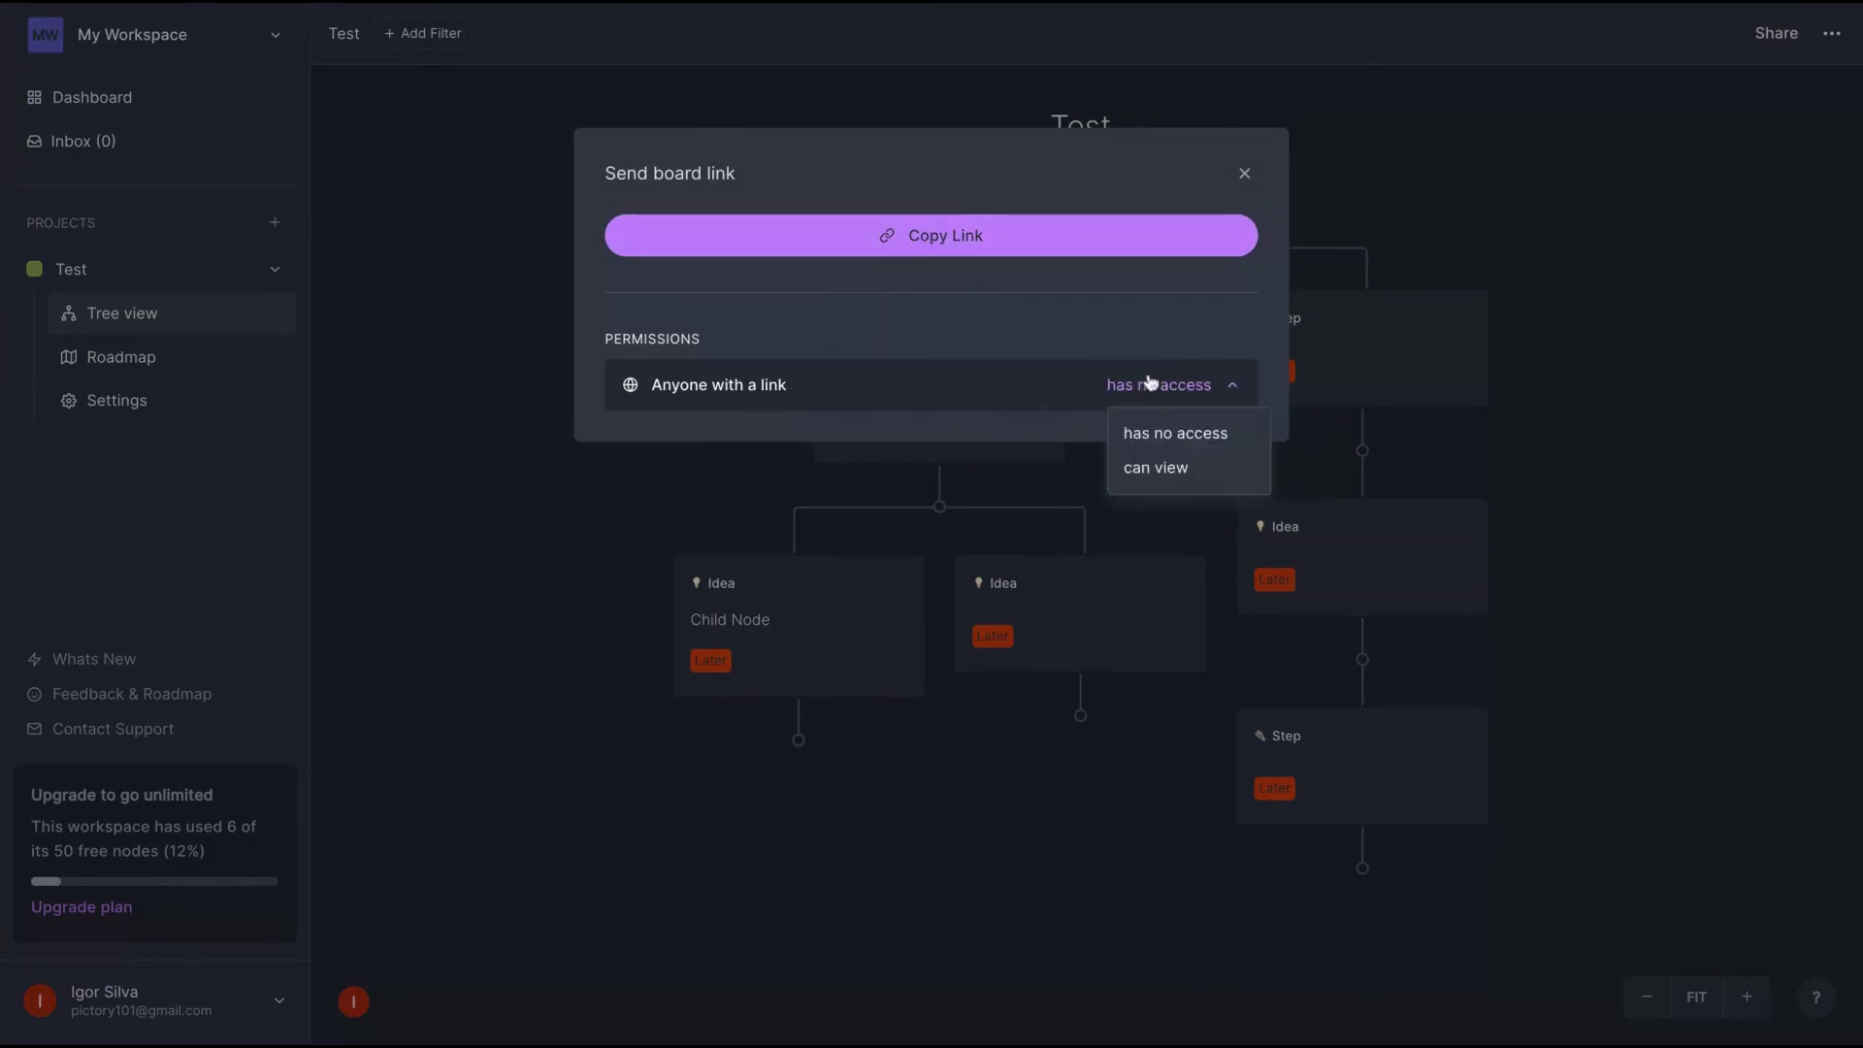
left_click(1148, 466)
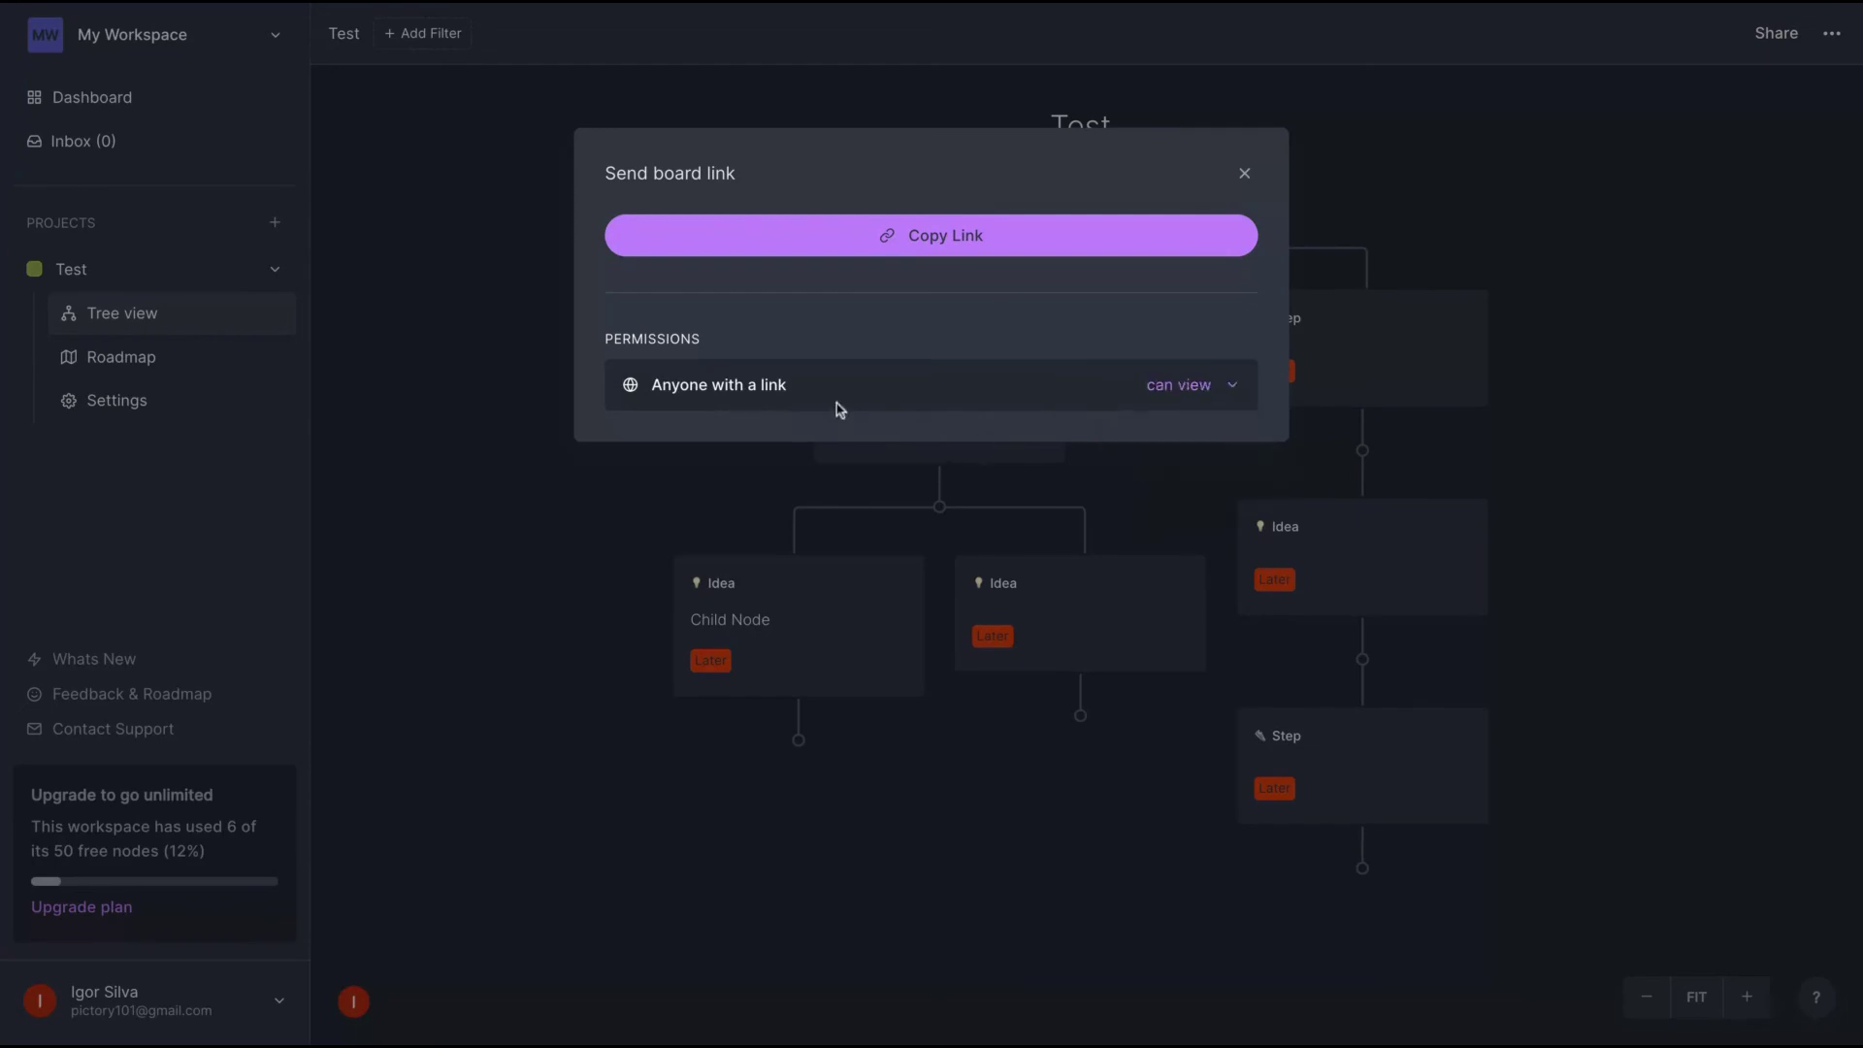
left_click(1243, 175)
left_click(1831, 35)
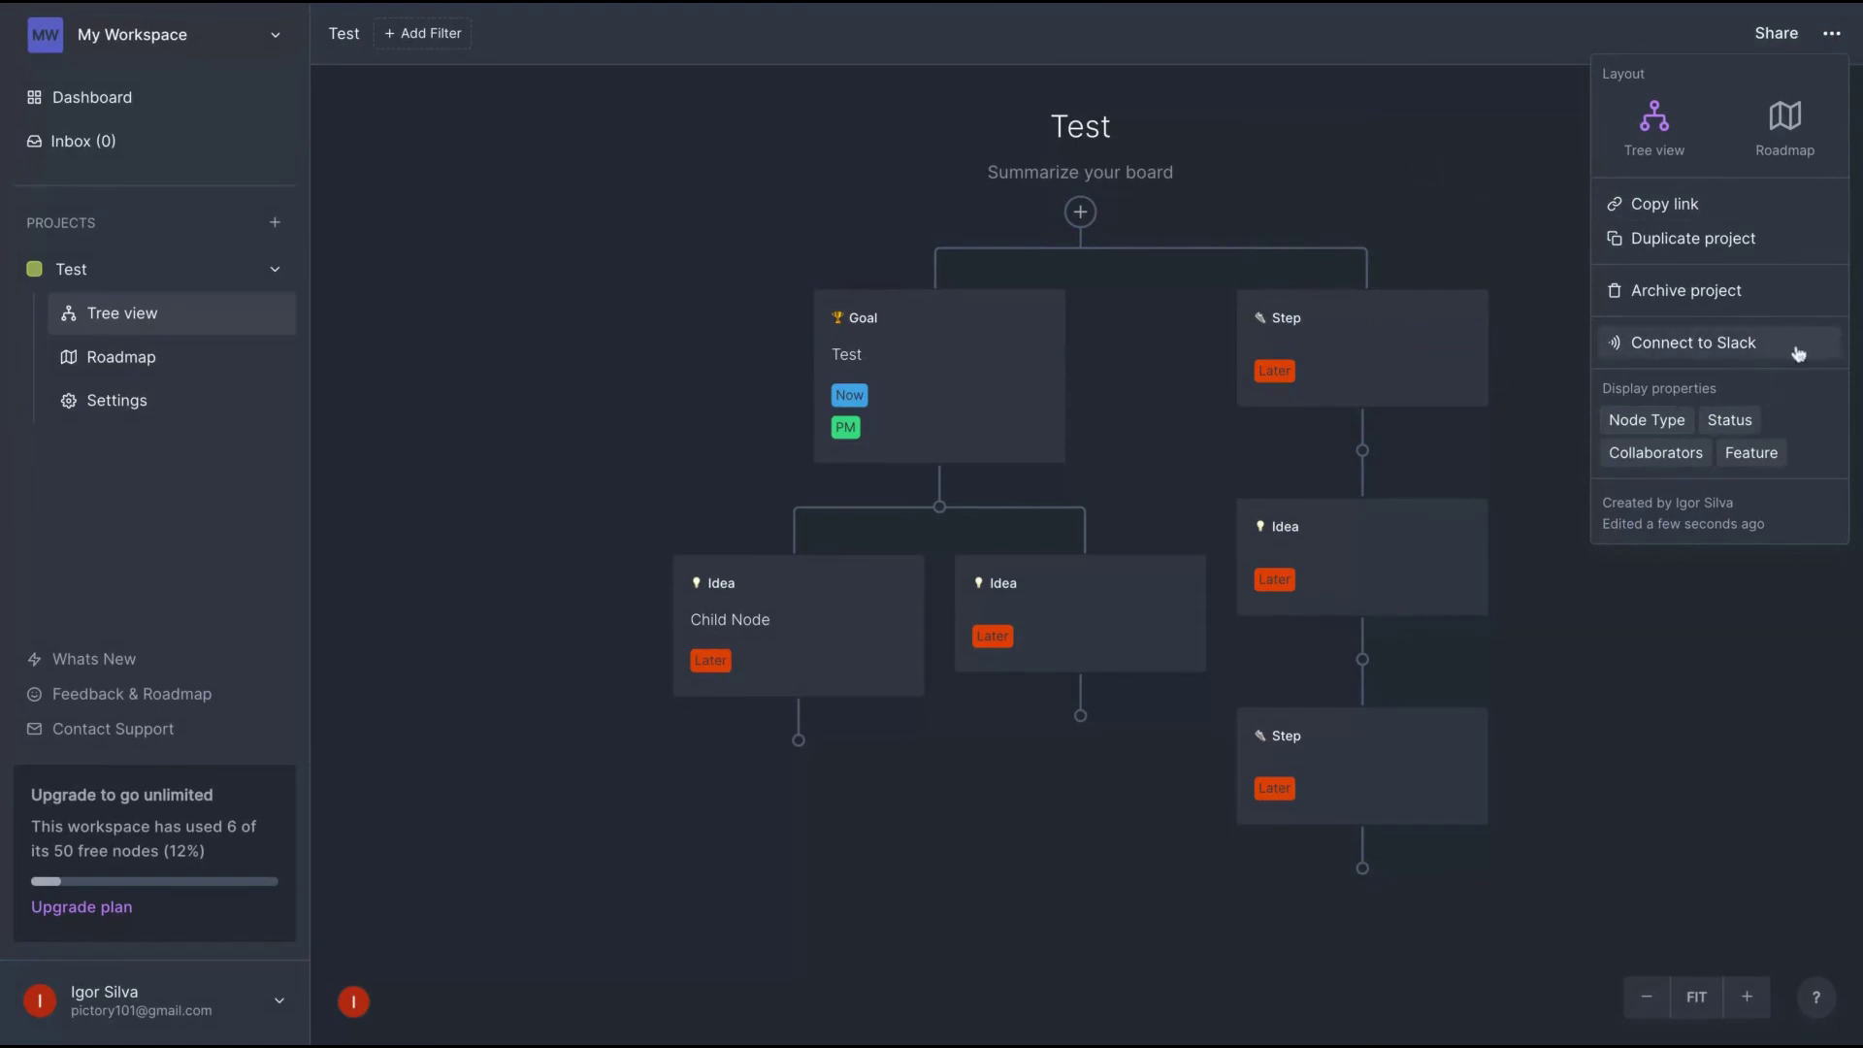
- Dismiss the board's ... options menu, leaving the Test tree view visible
left_click(705, 223)
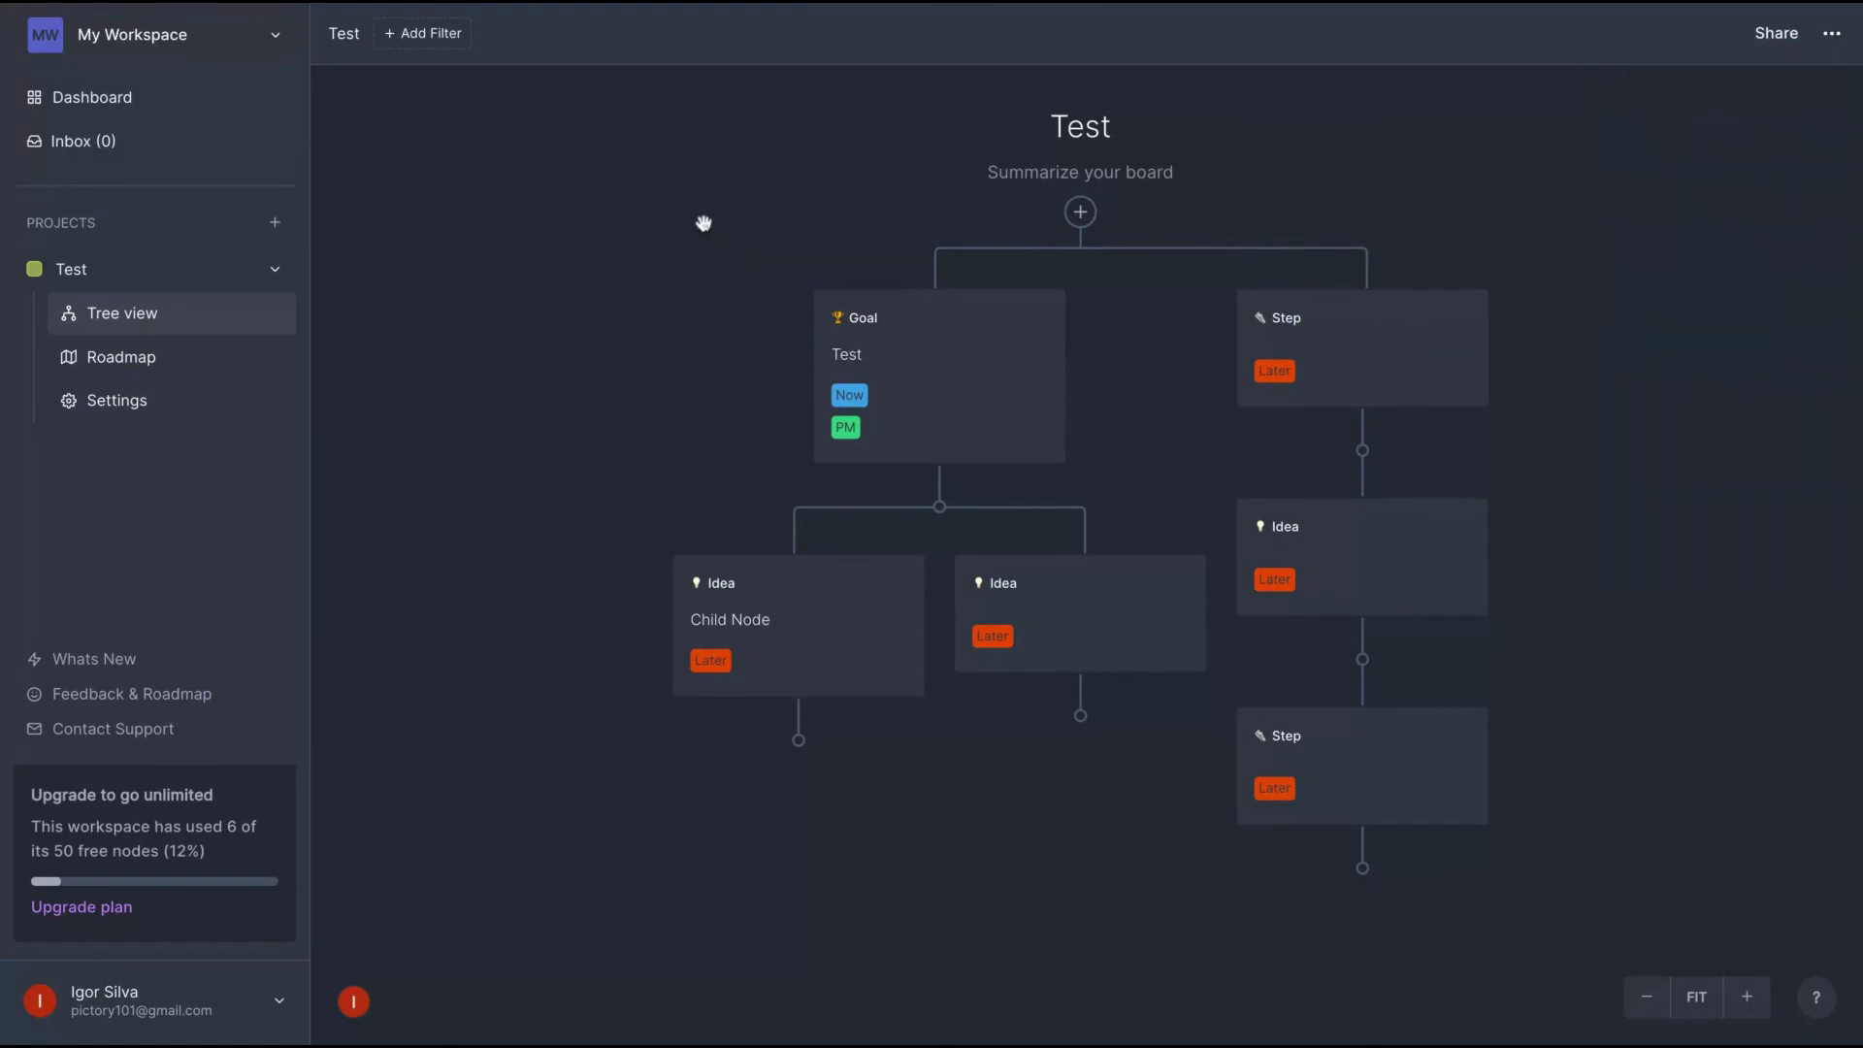